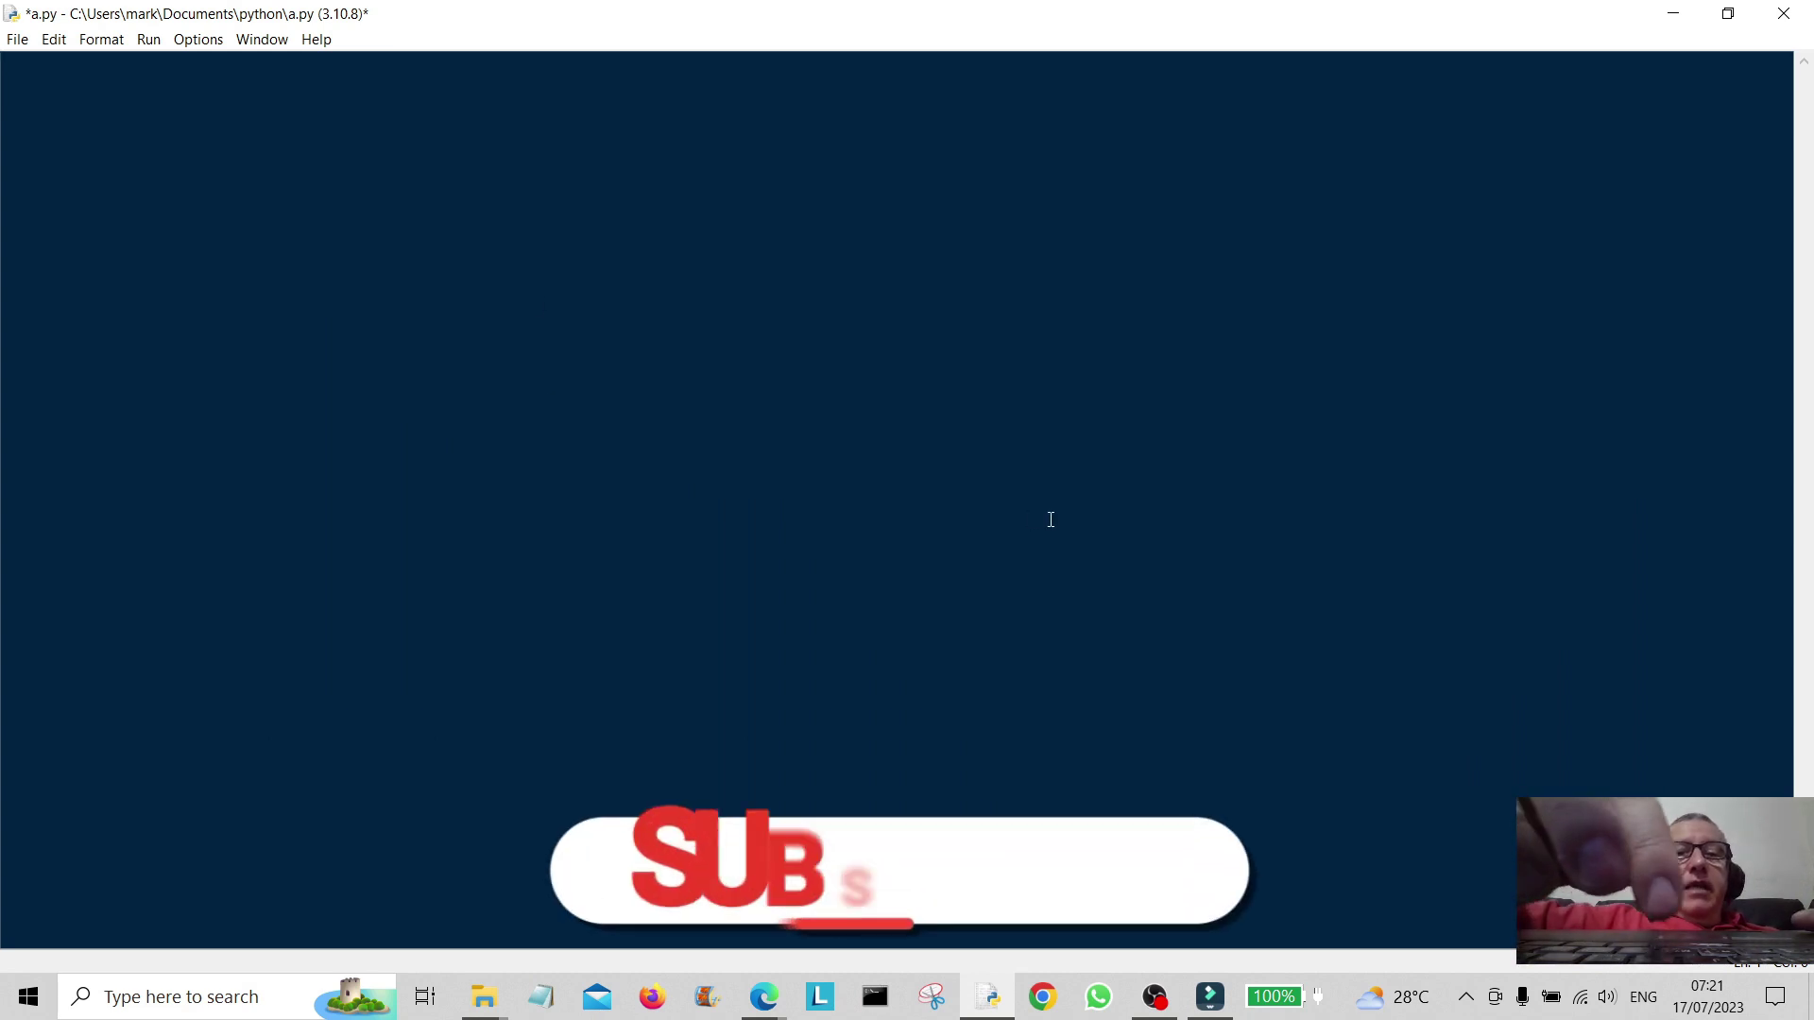
type("impo")
type("r")
type("t ")
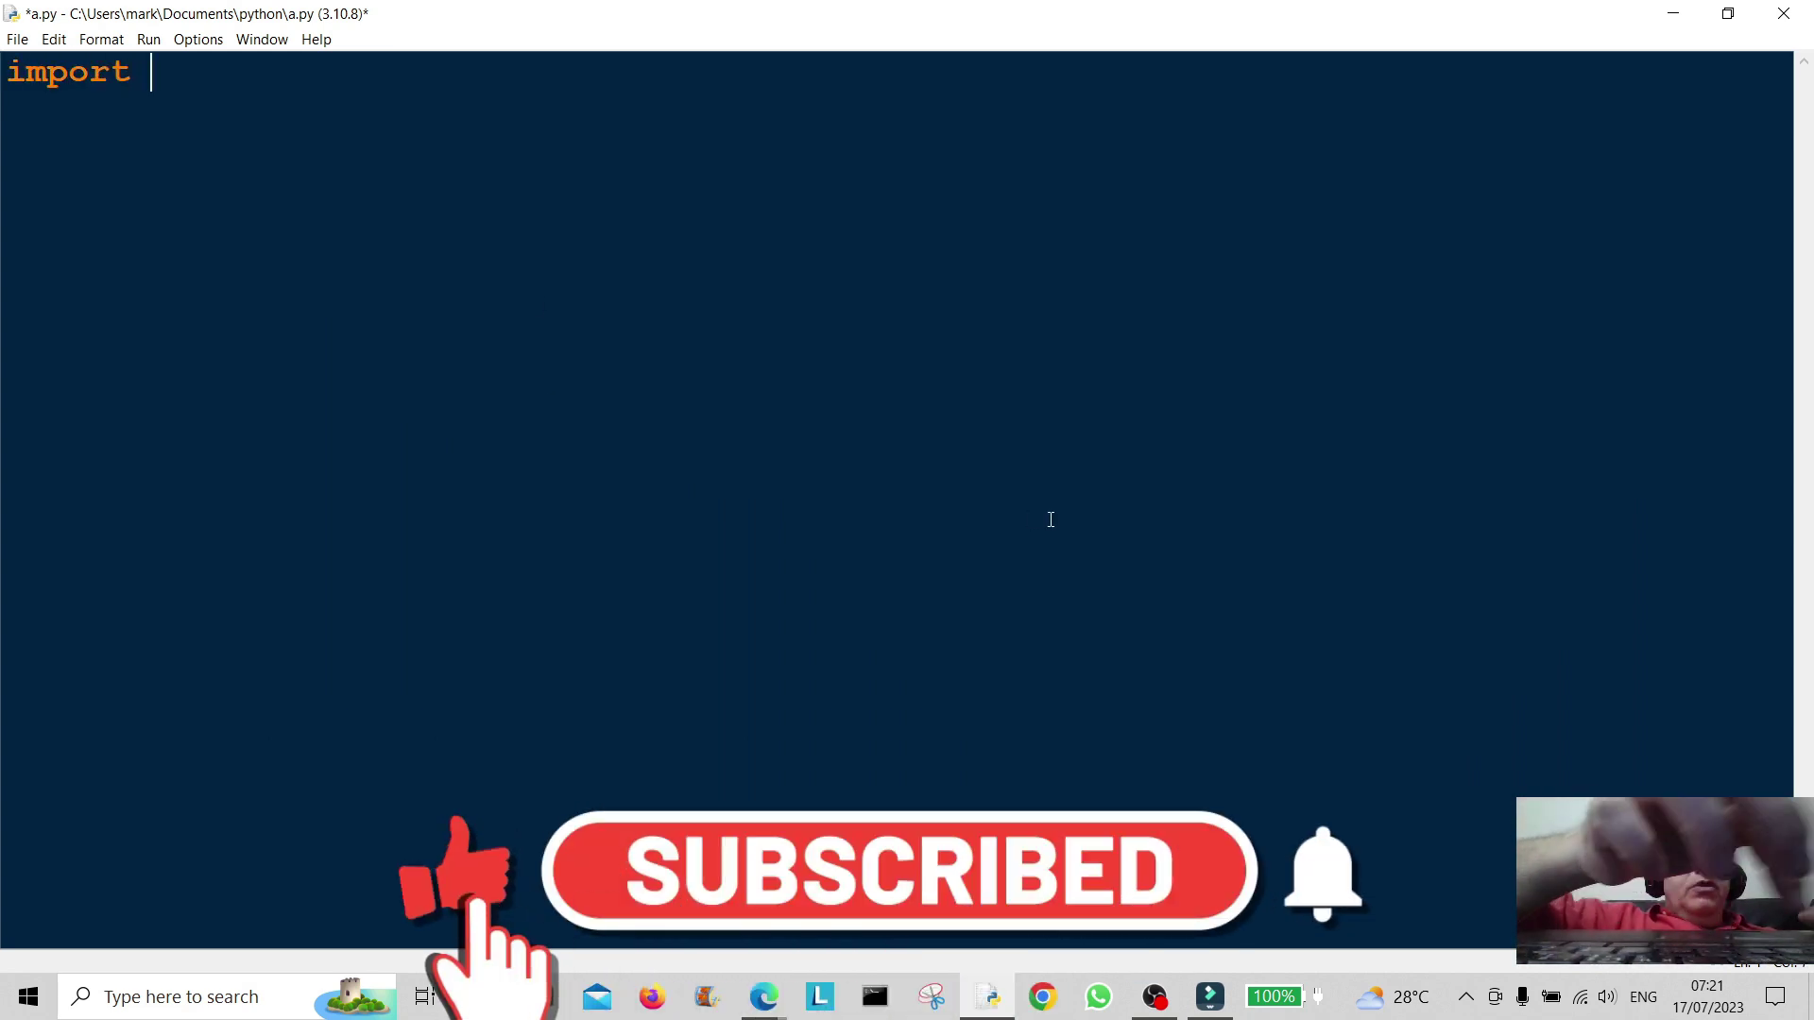
type("re")
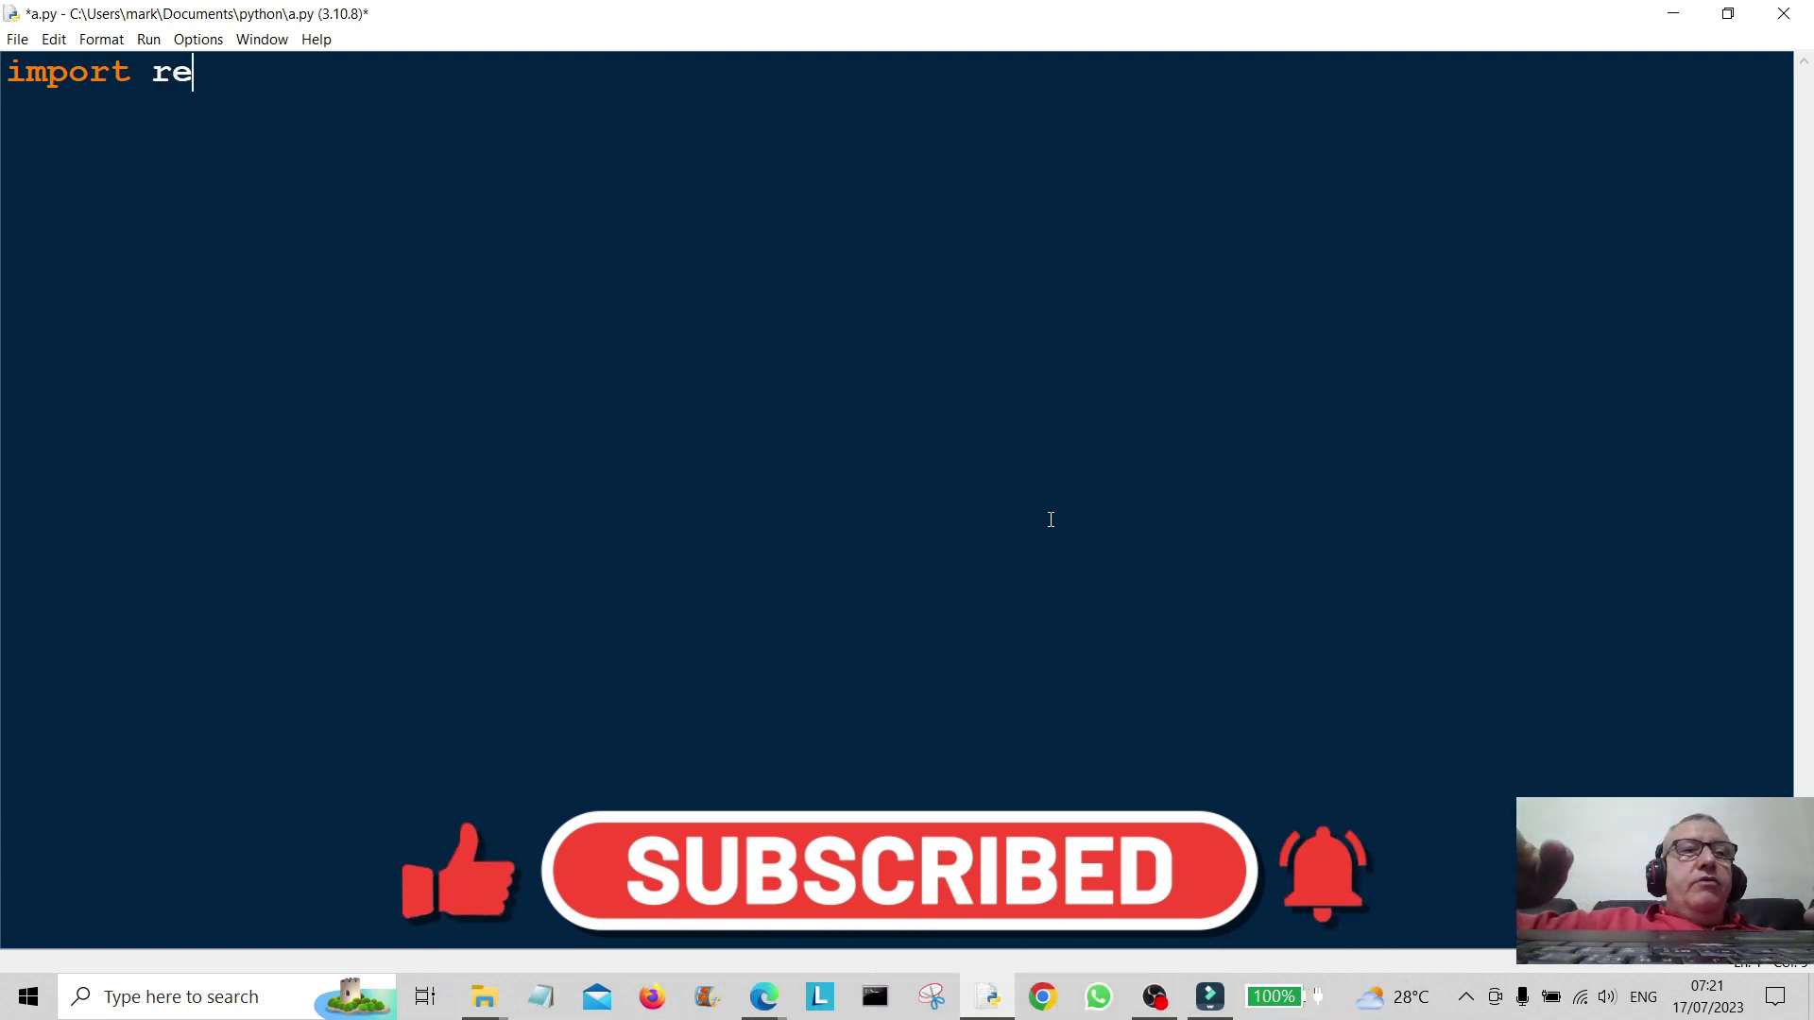
Step: Write 'import re' and begin the line story = "a very short story"
key("Return")
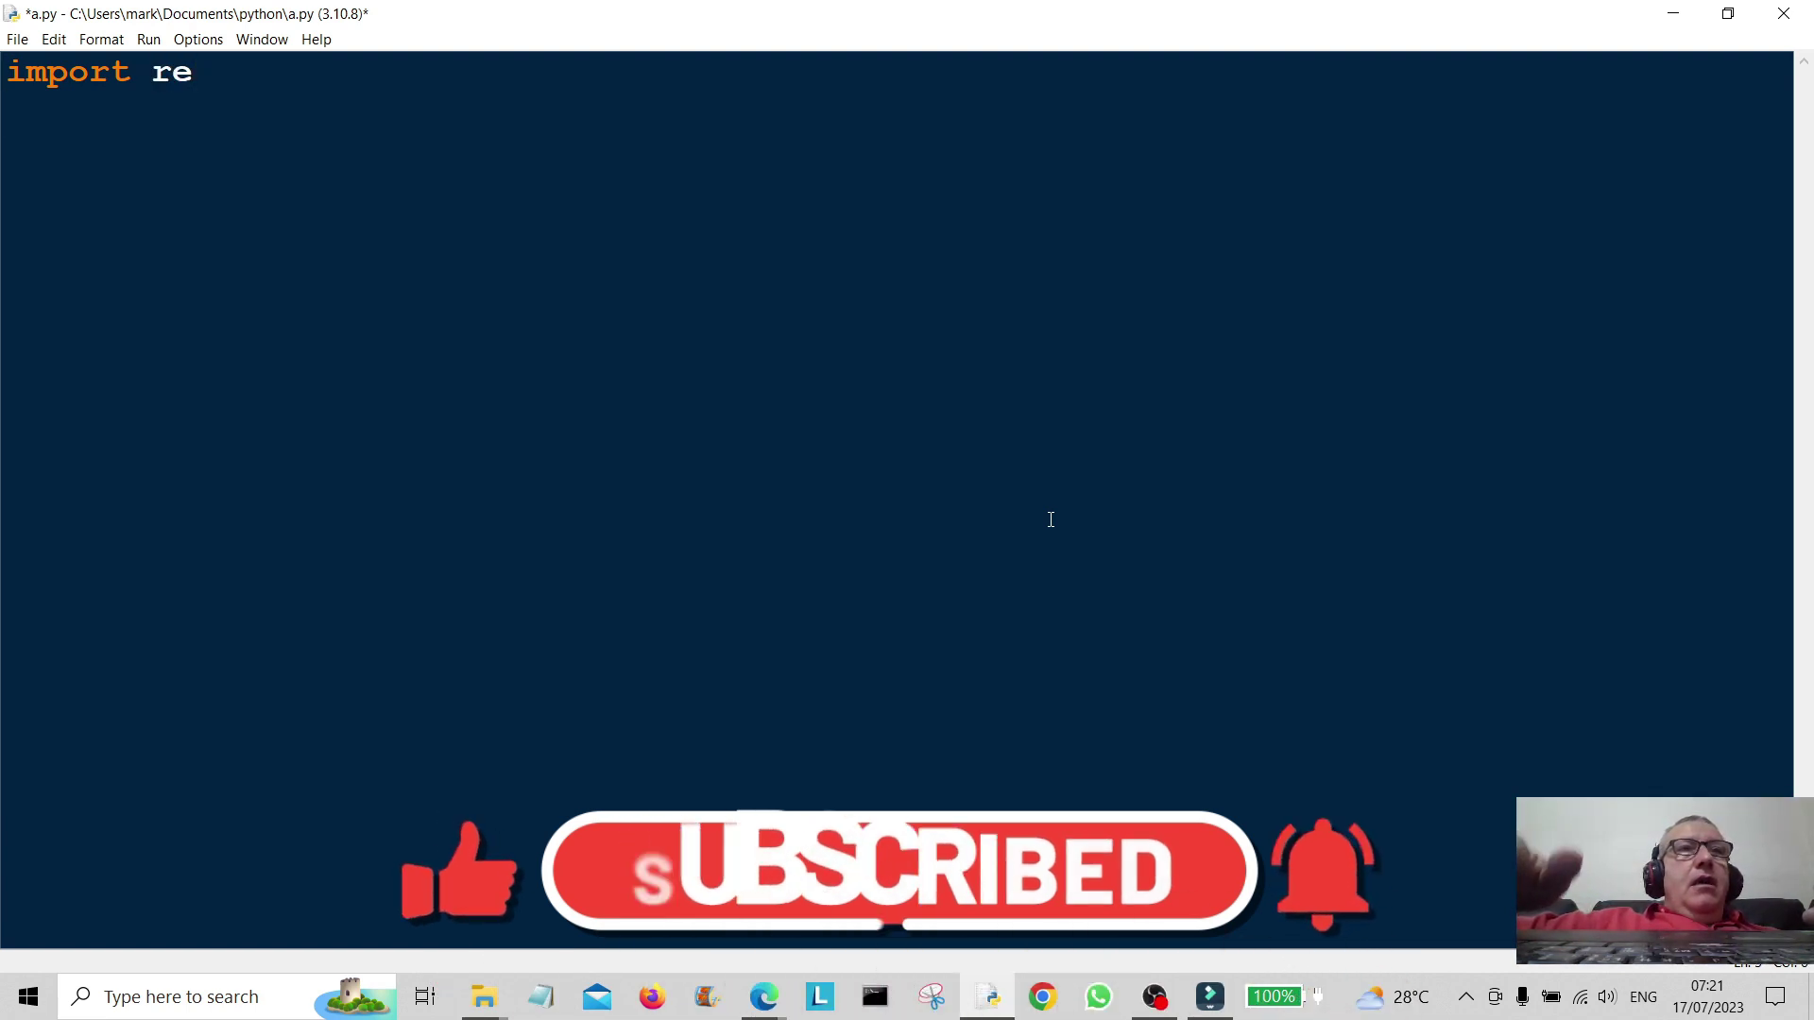
key("Return")
type("story =")
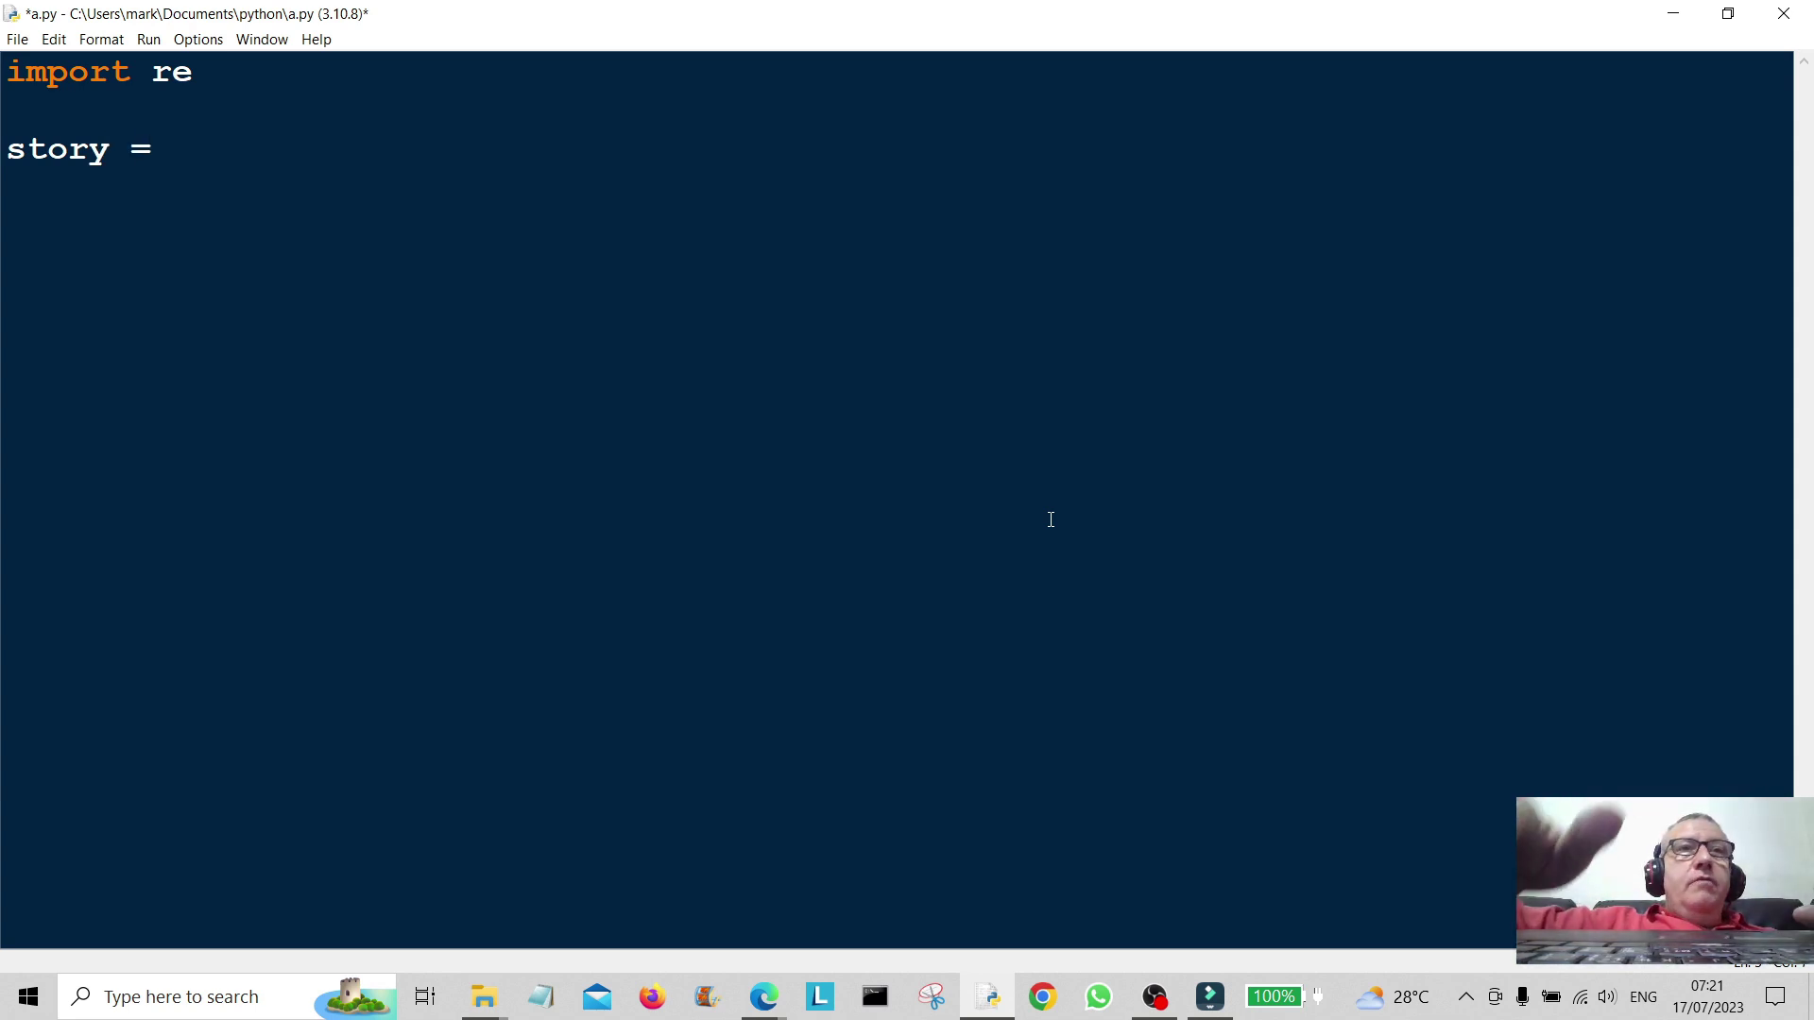
type(" \"")
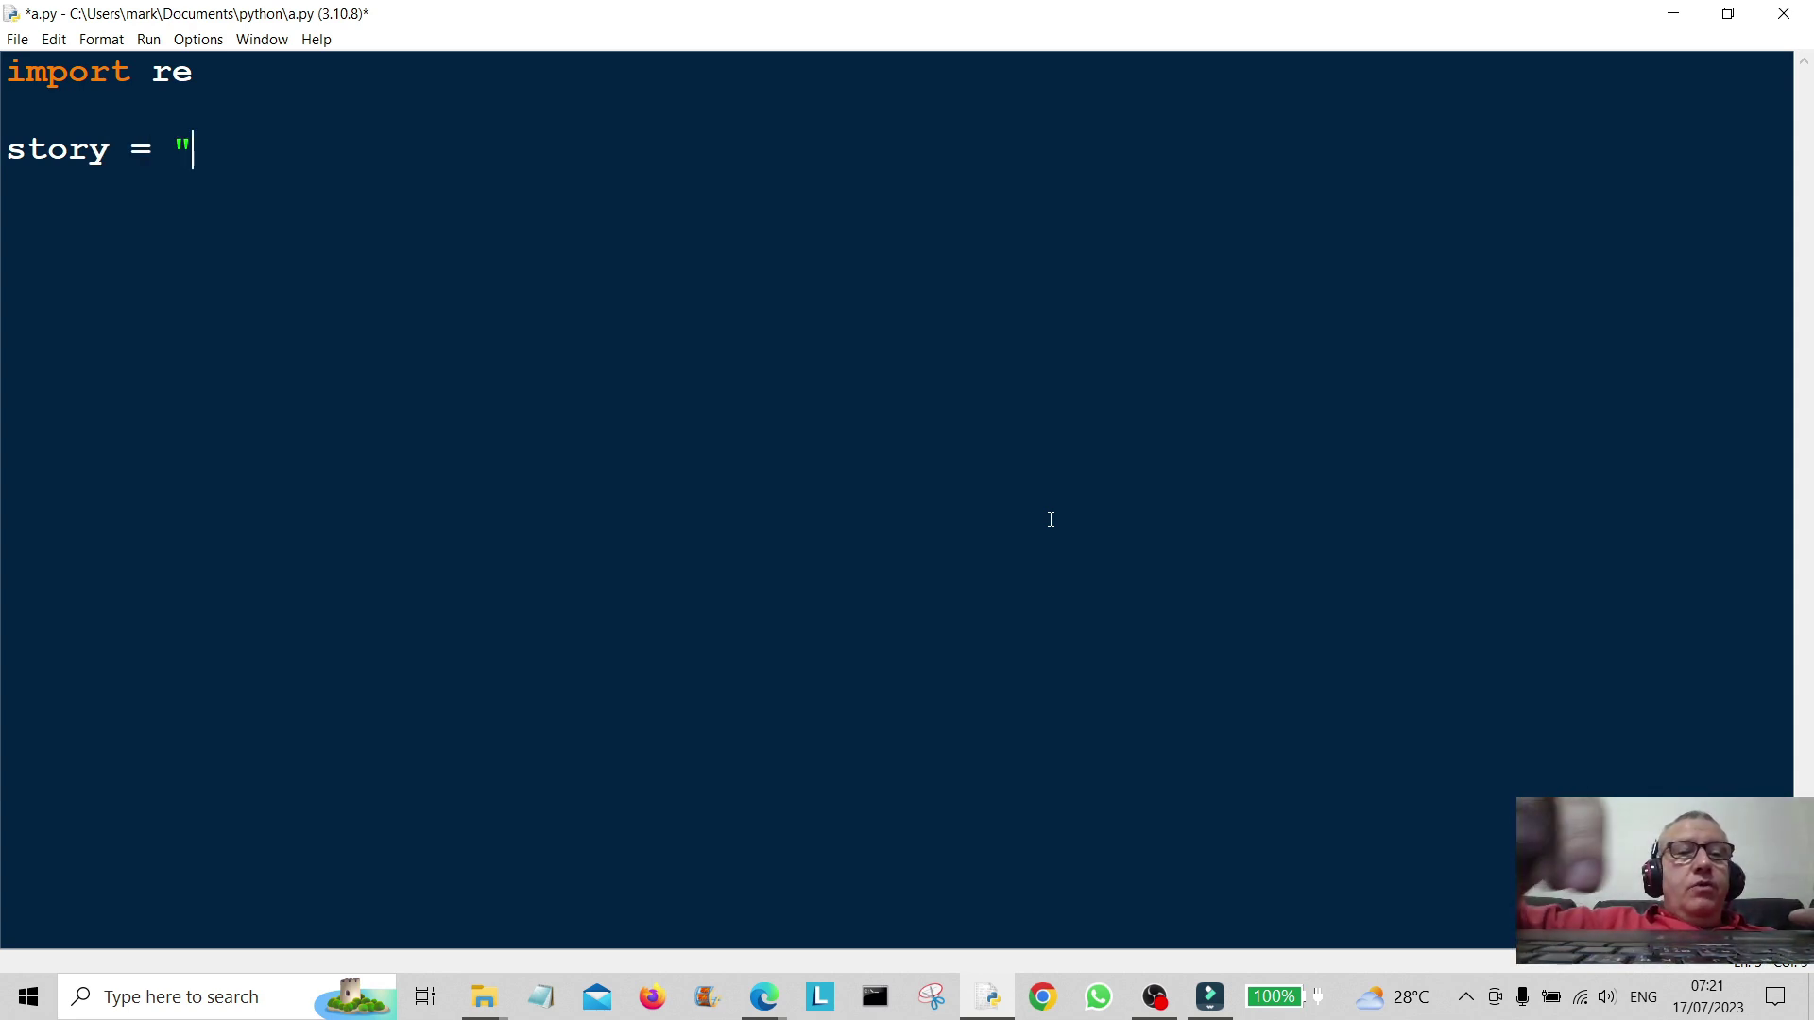
type("a very")
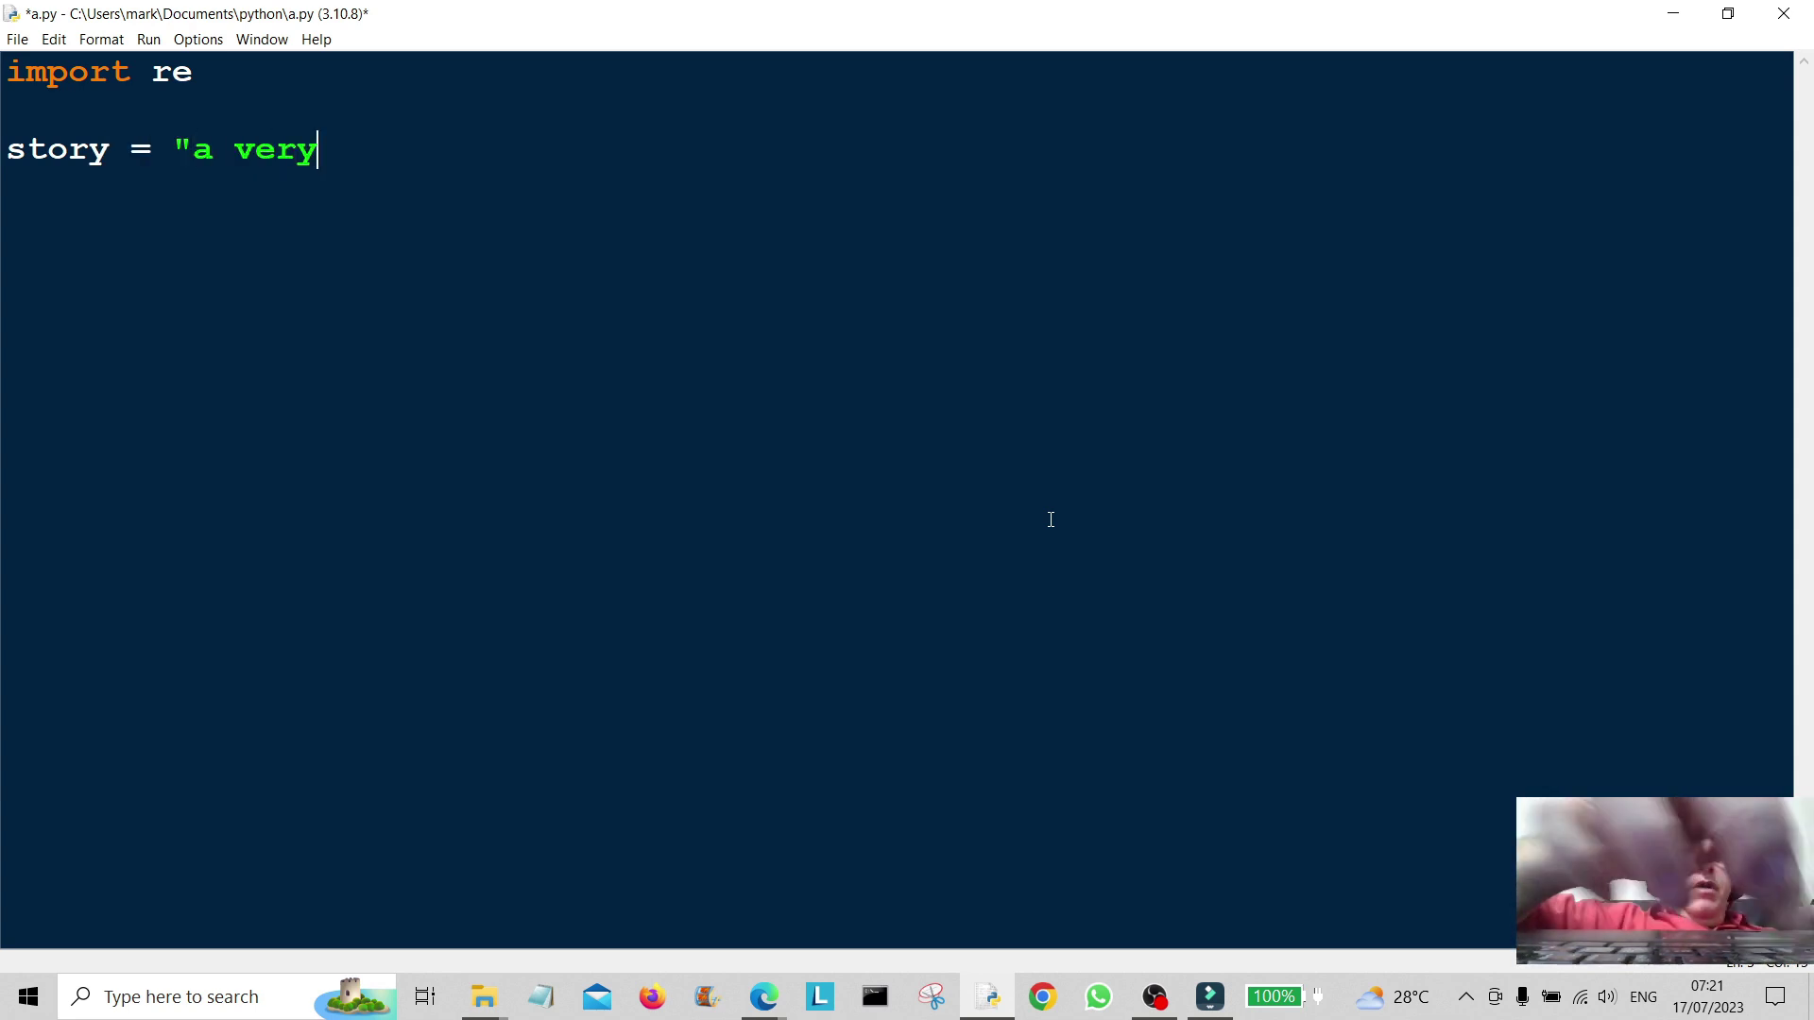
type(" shor")
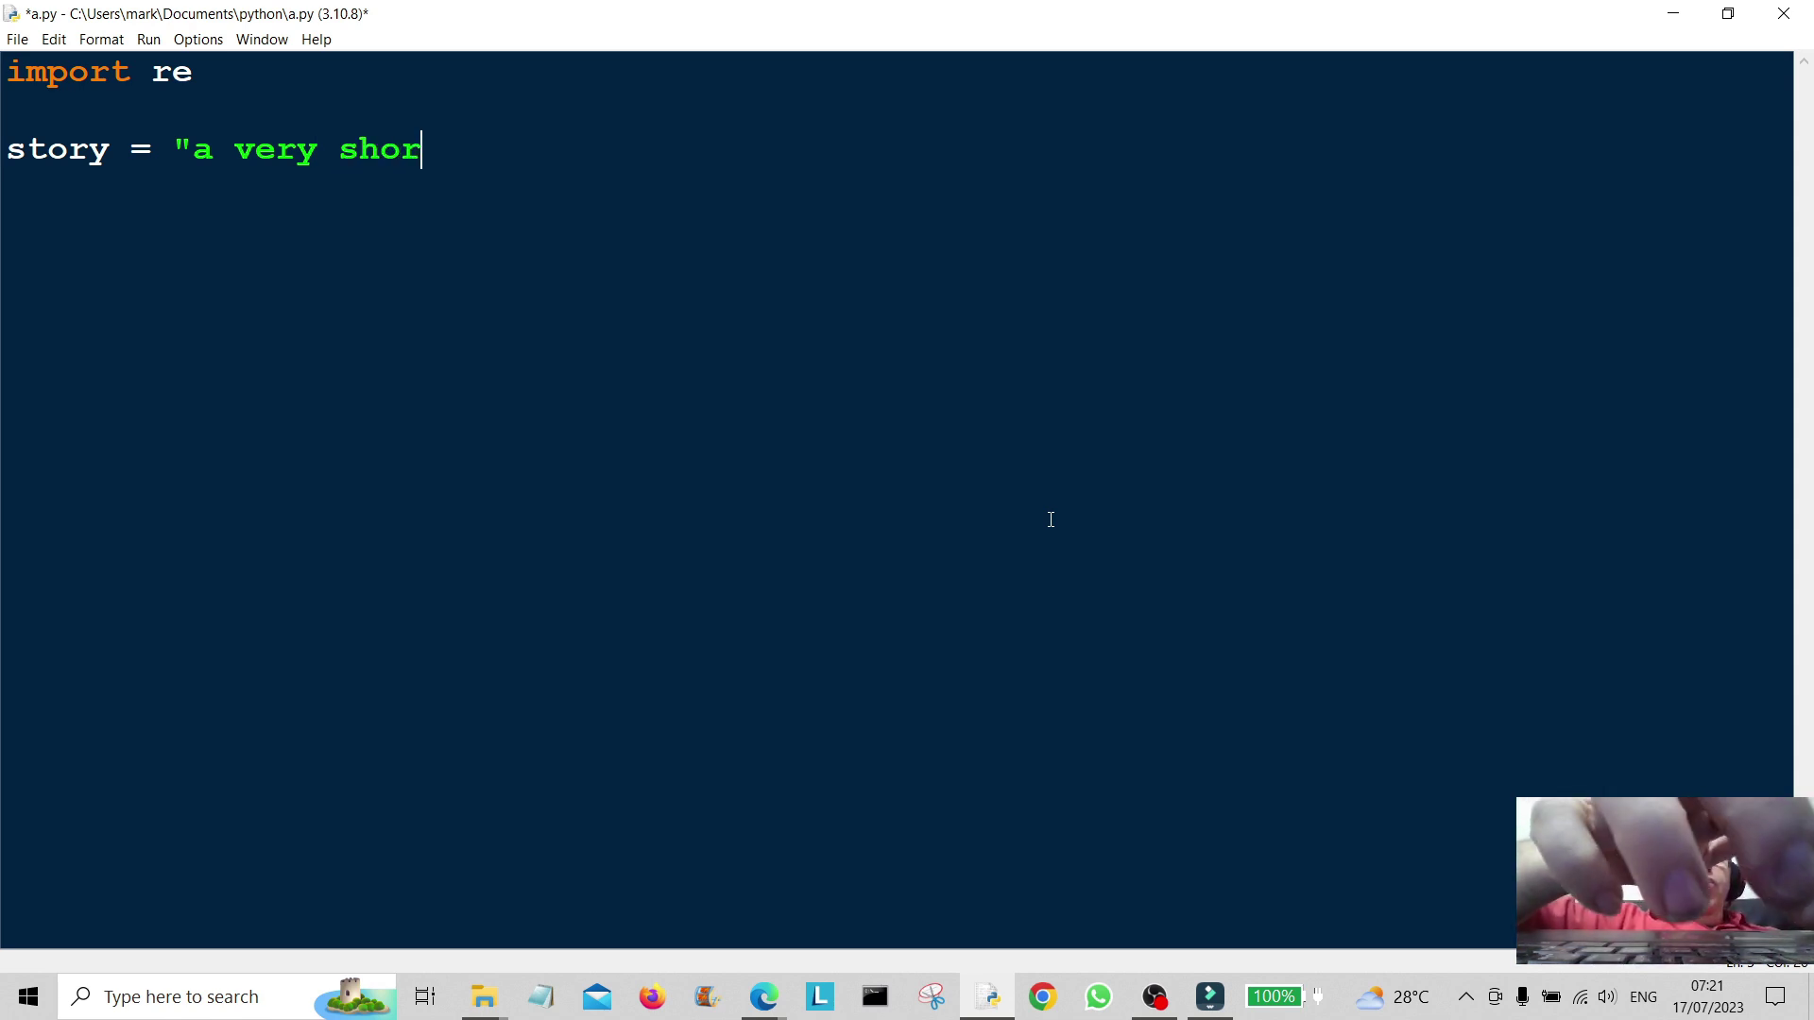
type("t story")
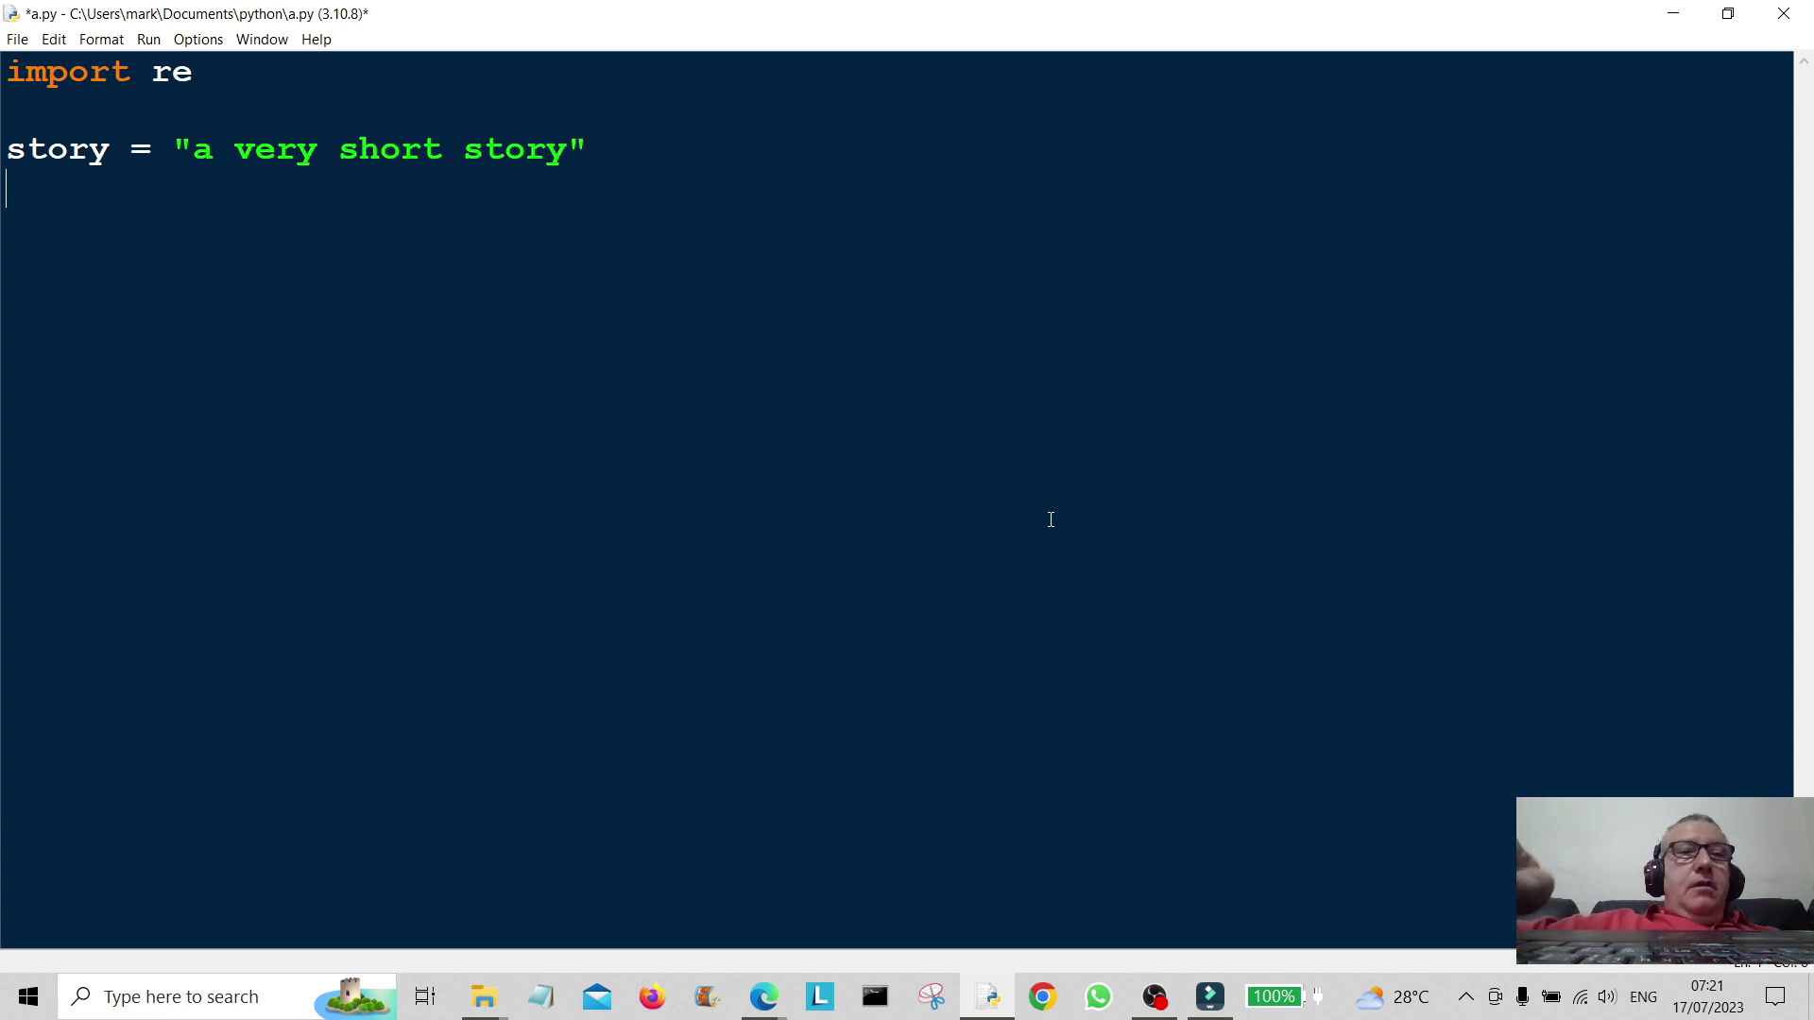
type("def seach_string")
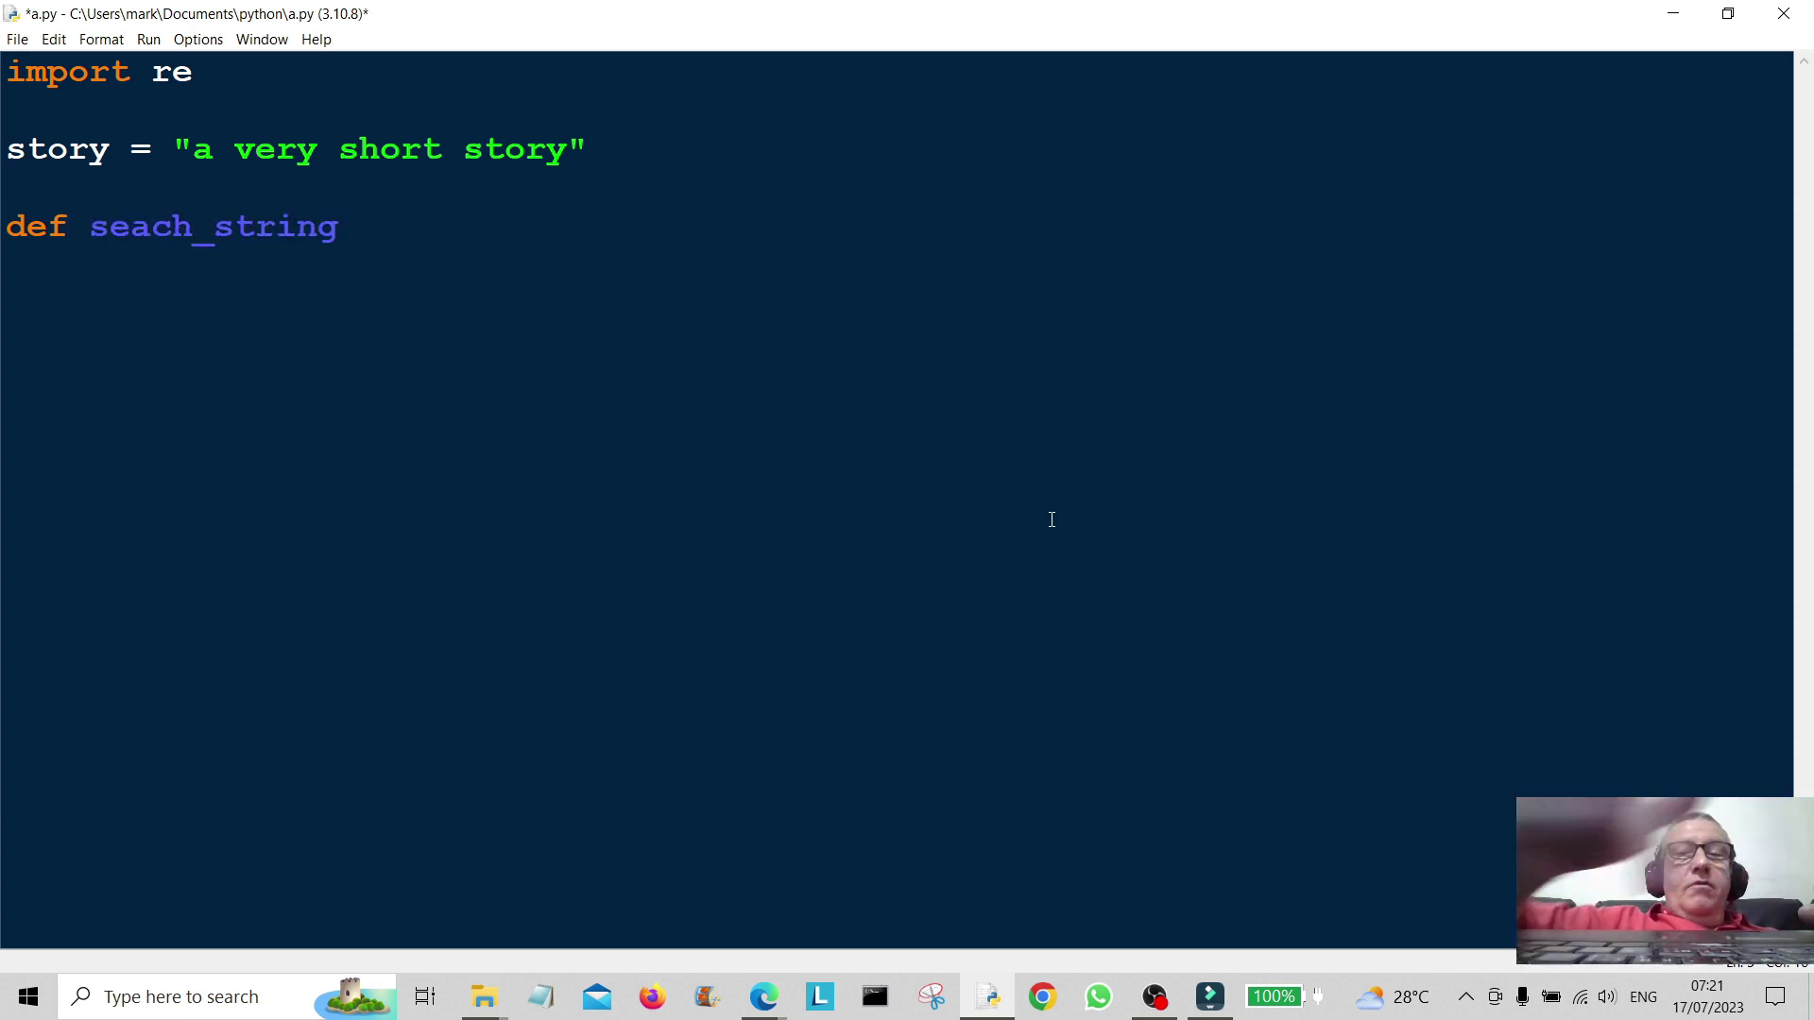
type("():")
Step: Write def seach_string(): with entry = input("Search: ") as its first body line
key("Return")
type("entry = input")
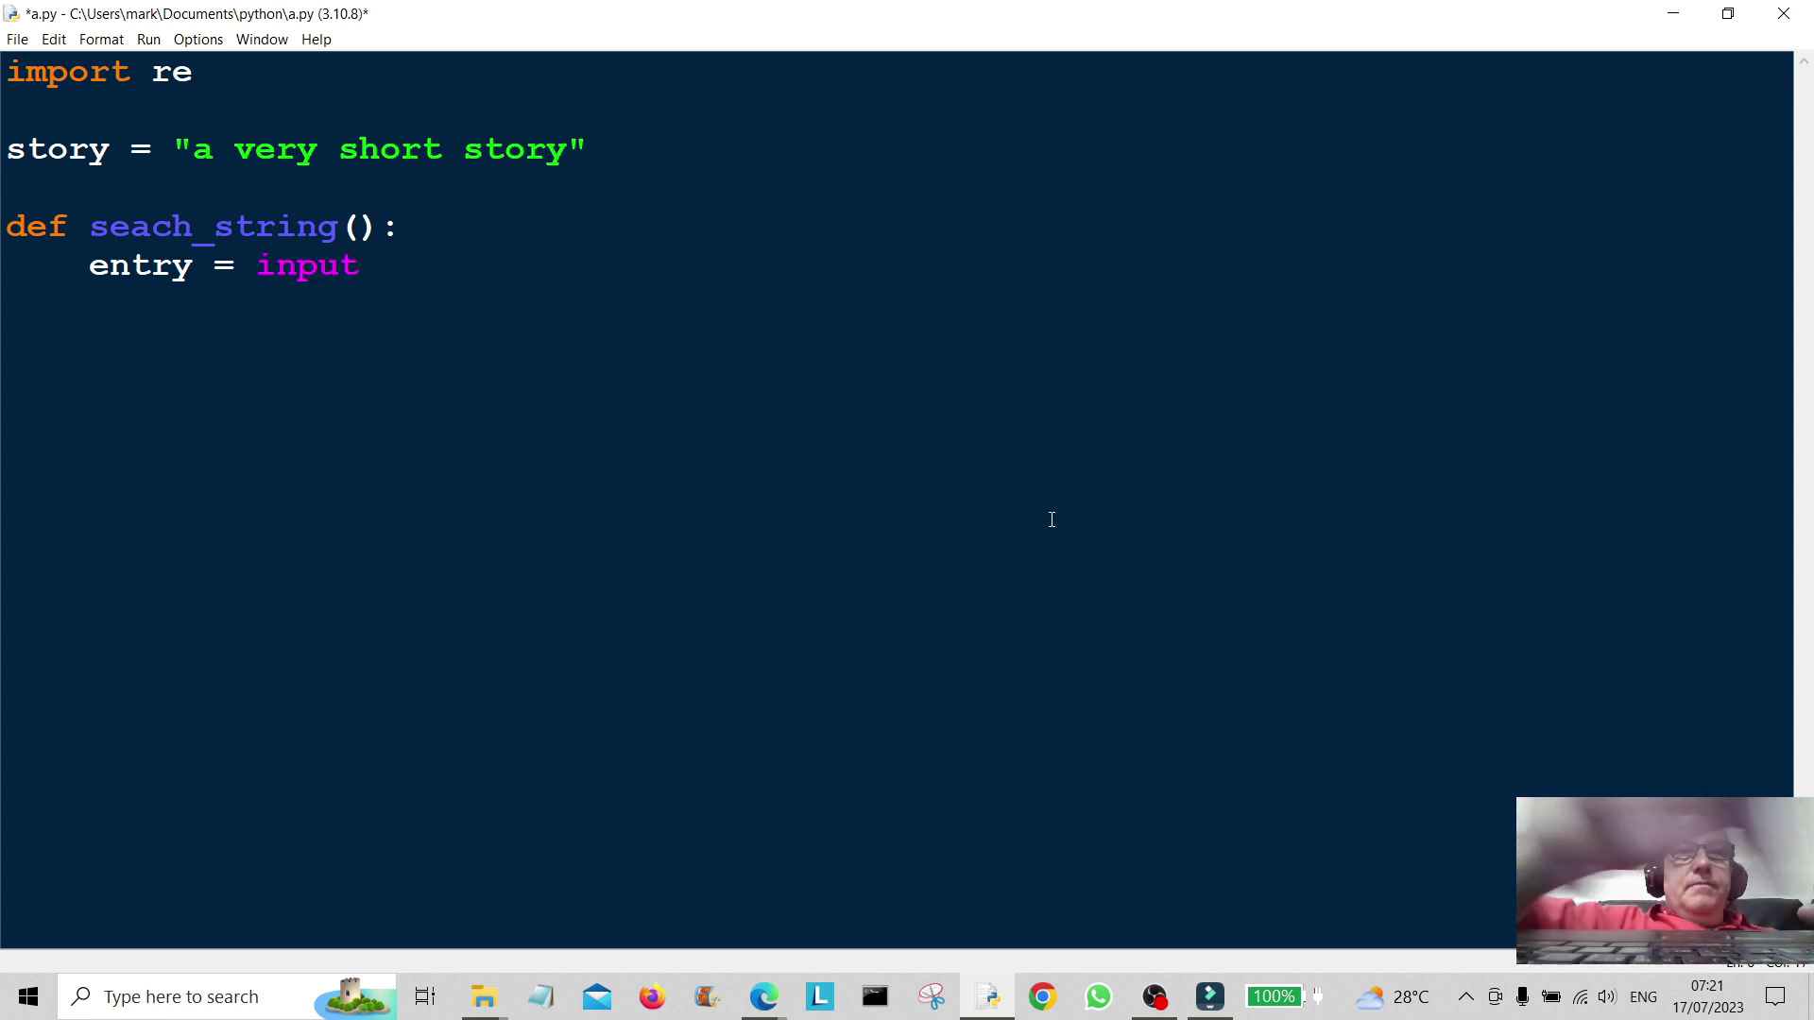
type("(\"")
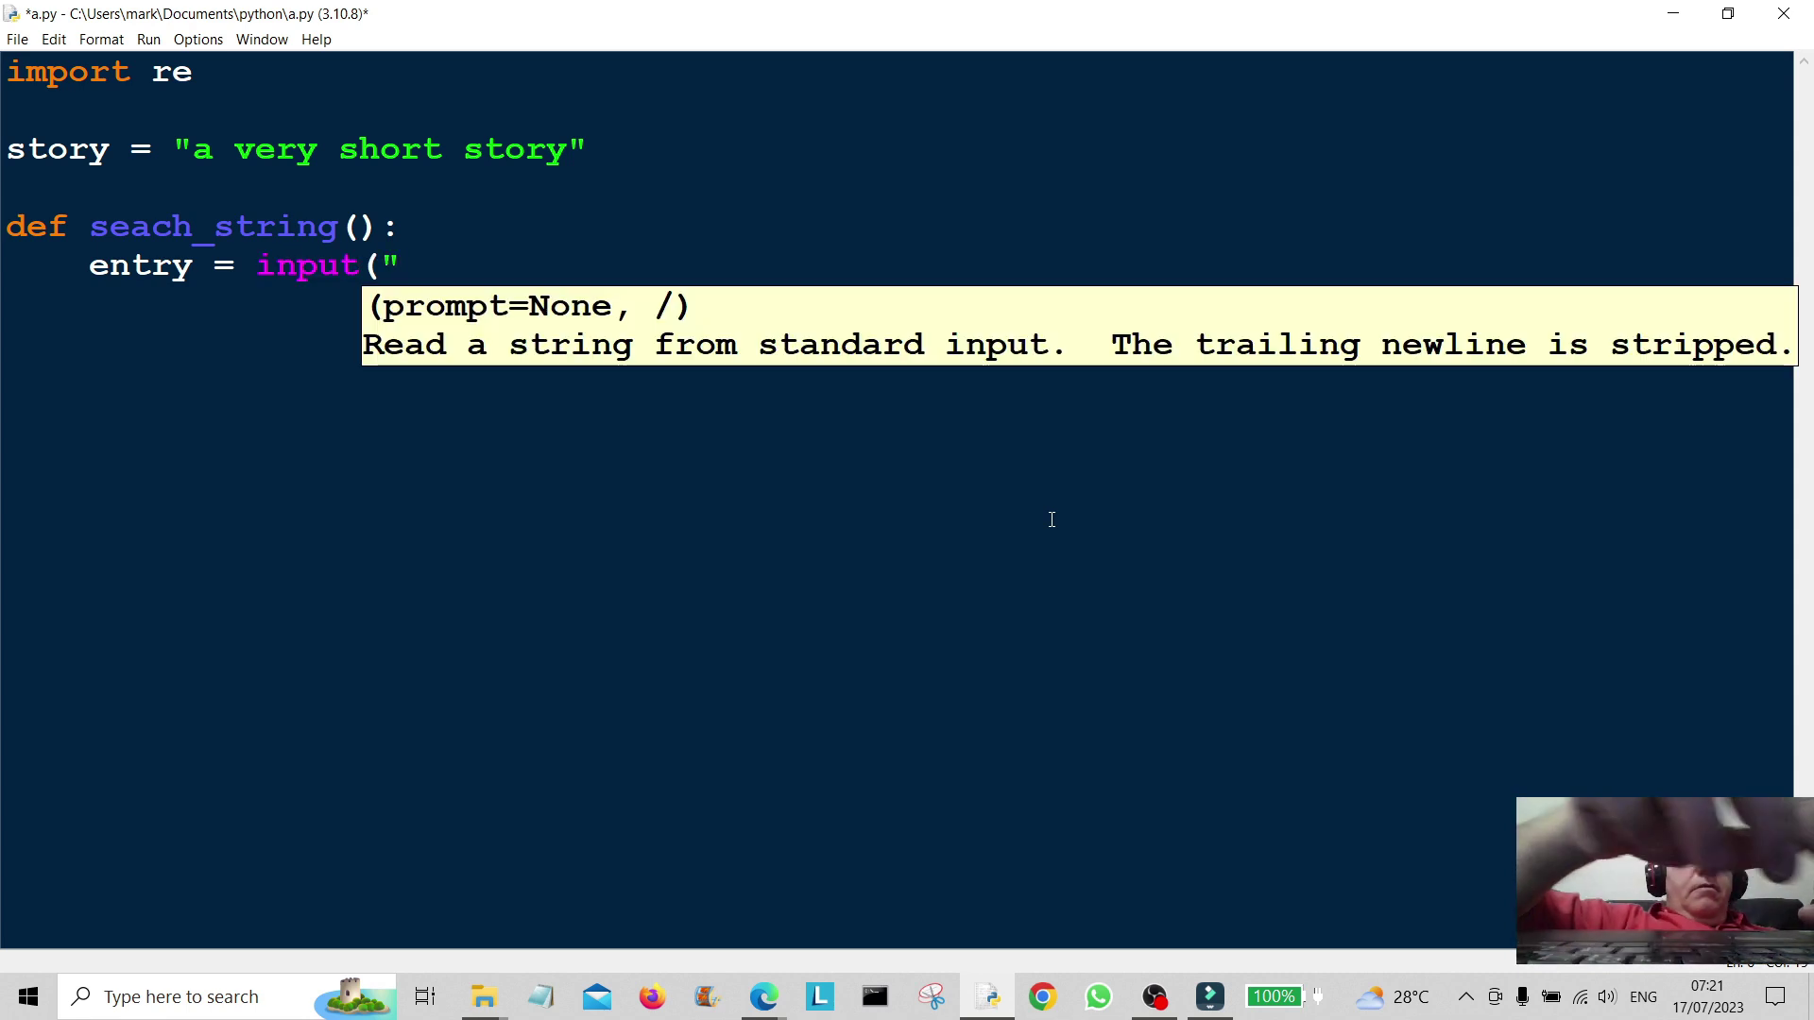
type("Search: ")
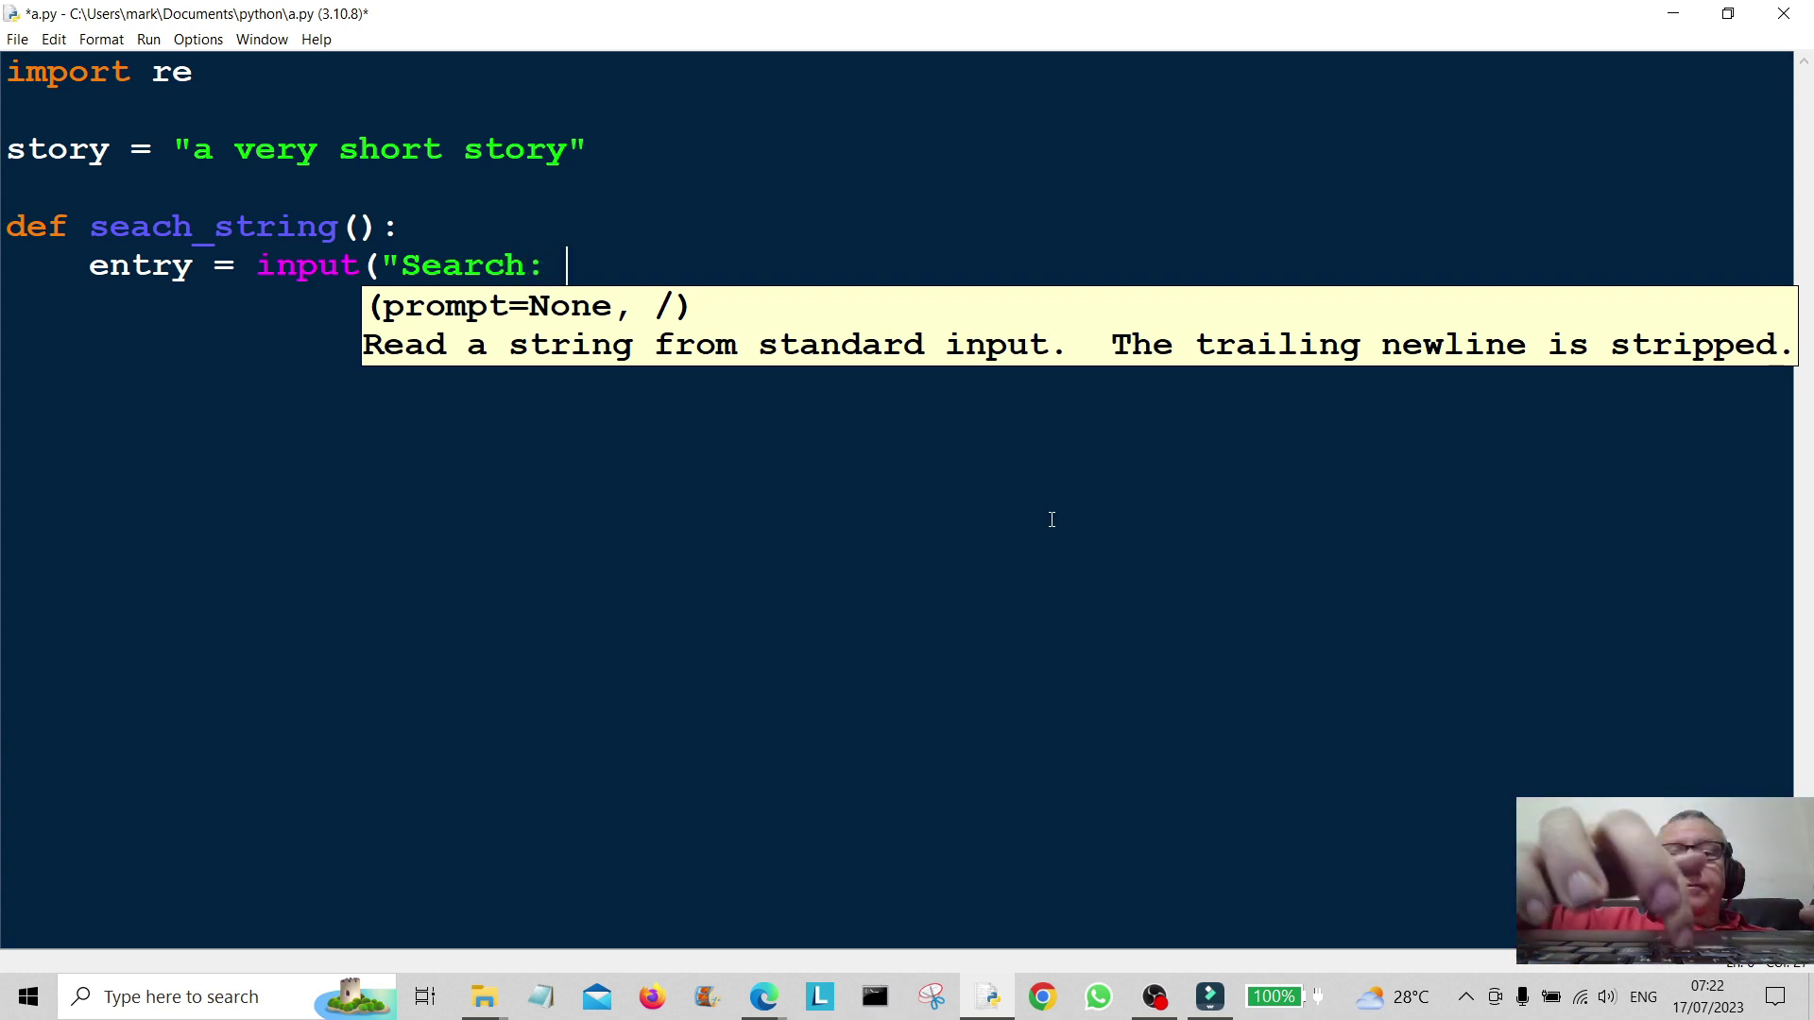
type("\")")
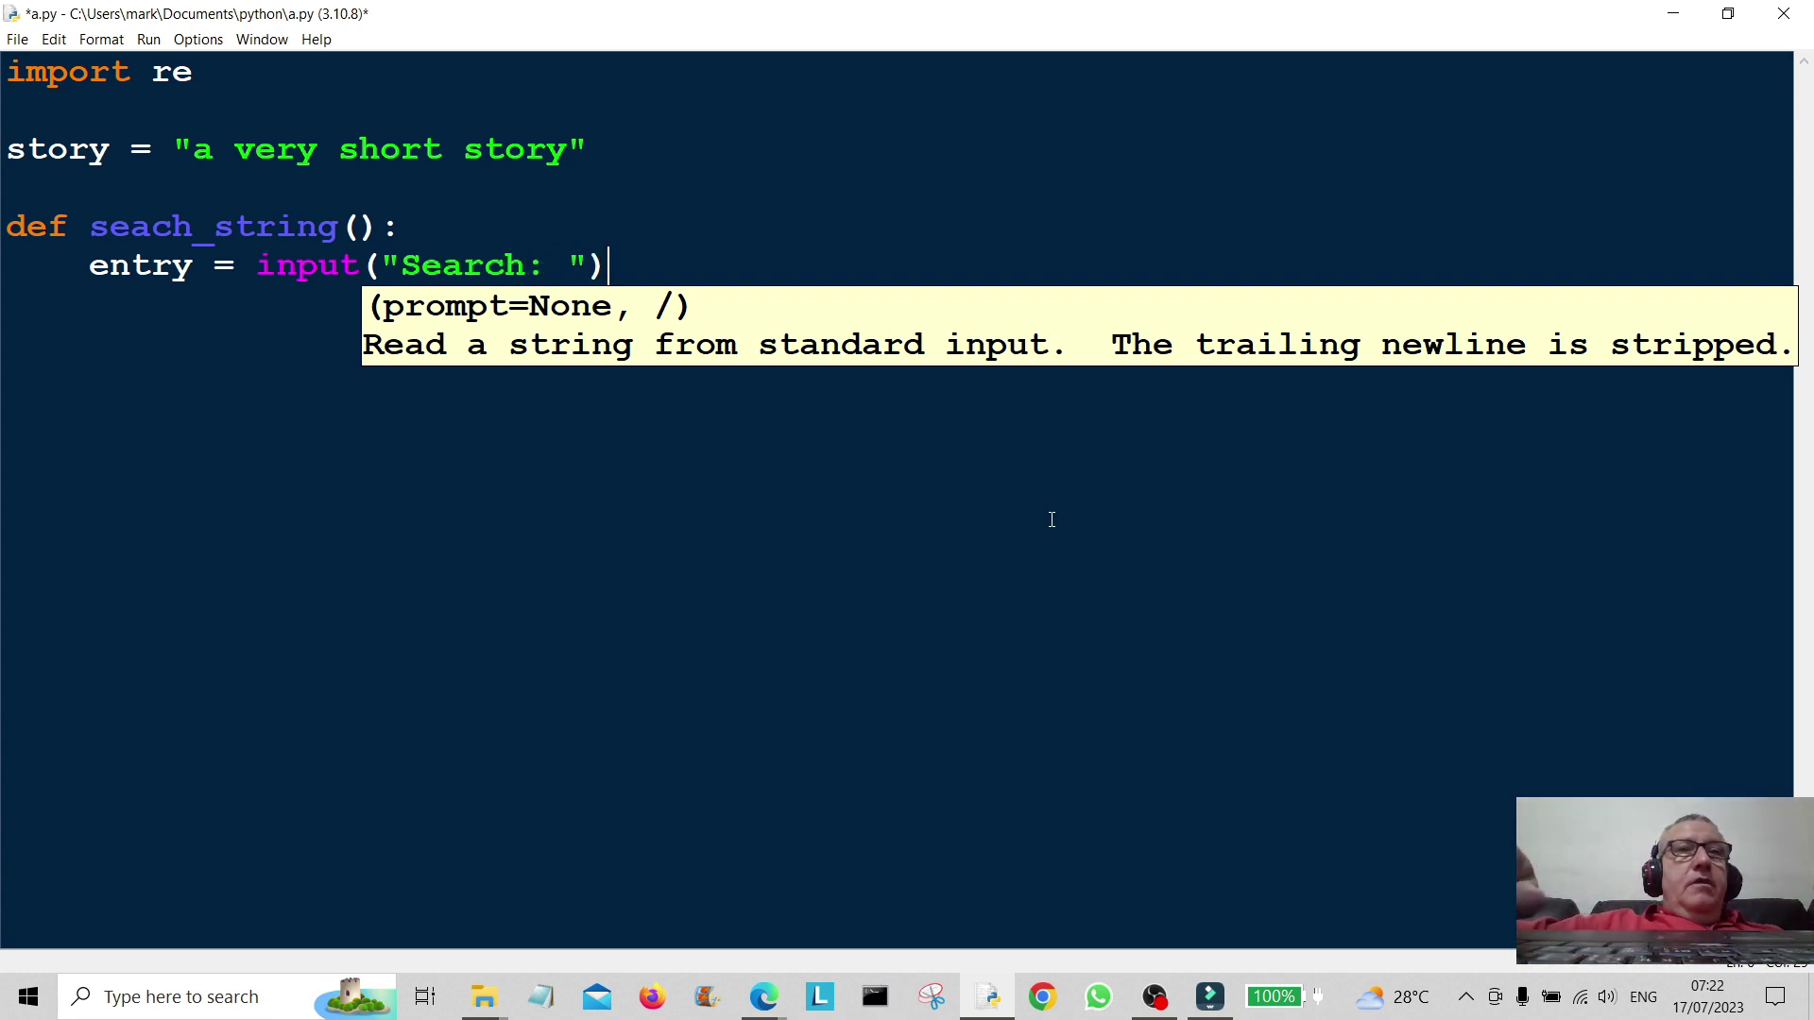
key("Return")
type("matches")
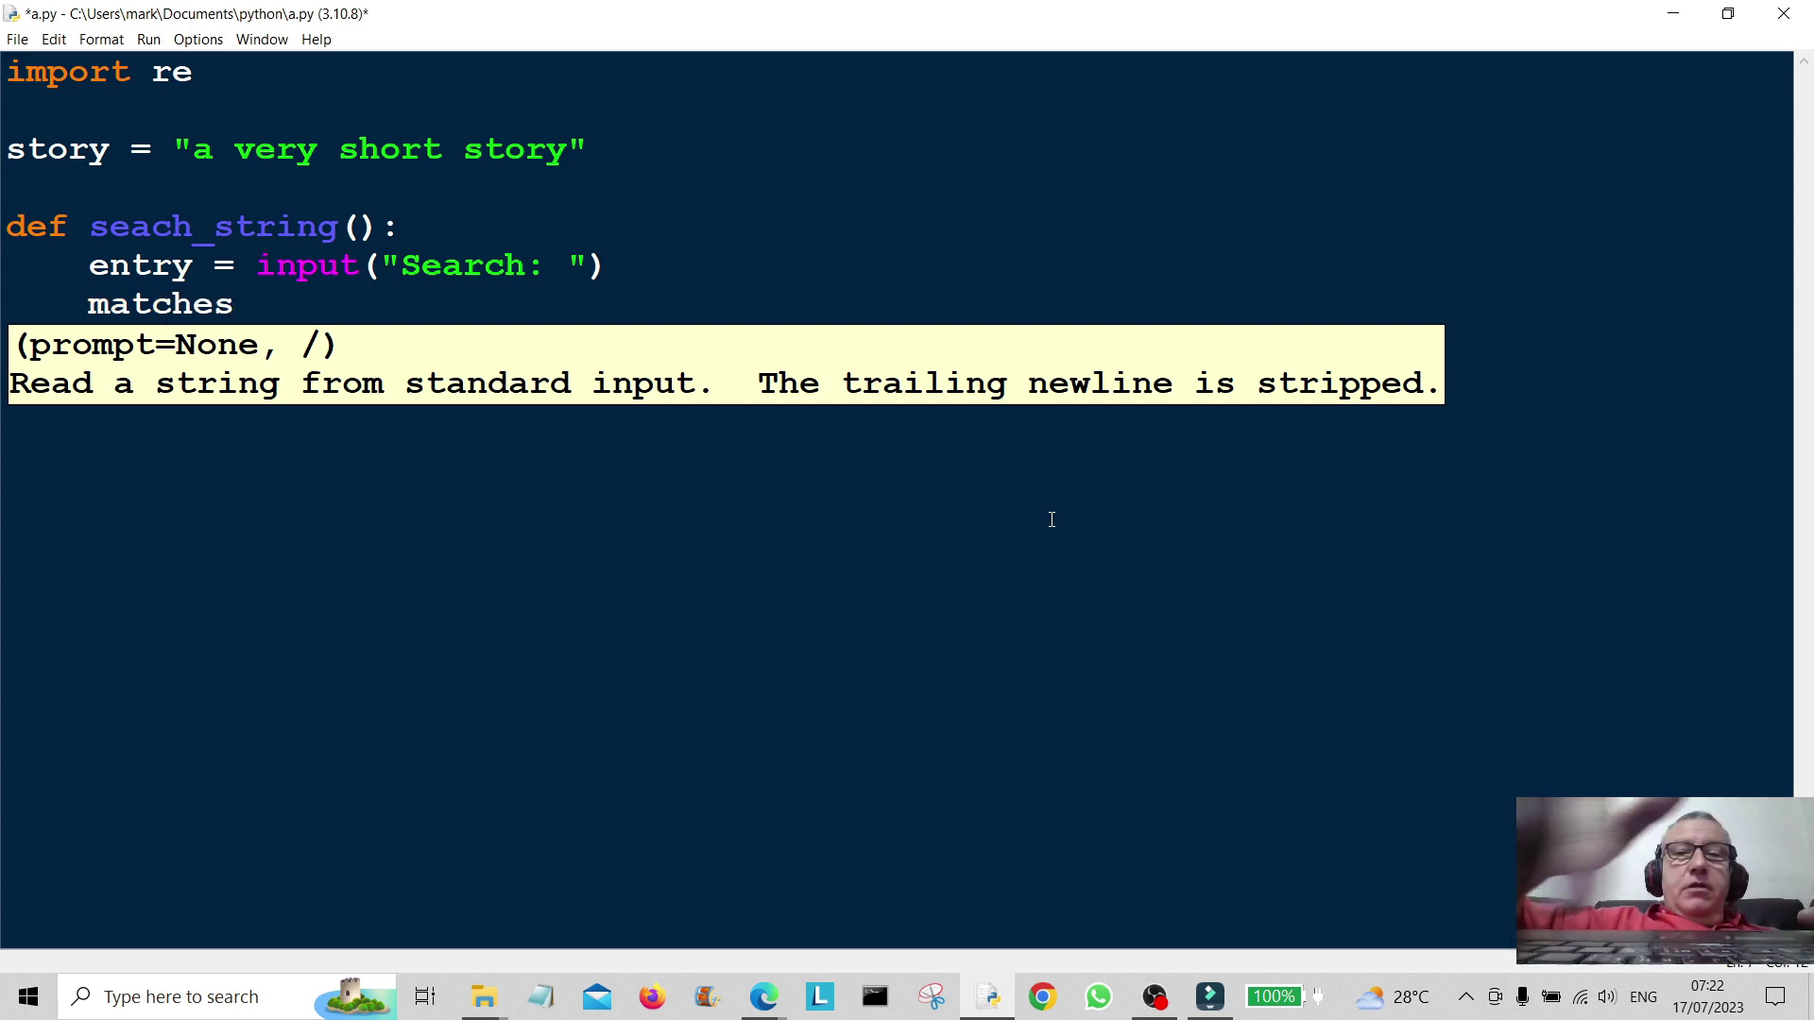
type(" = re.fi")
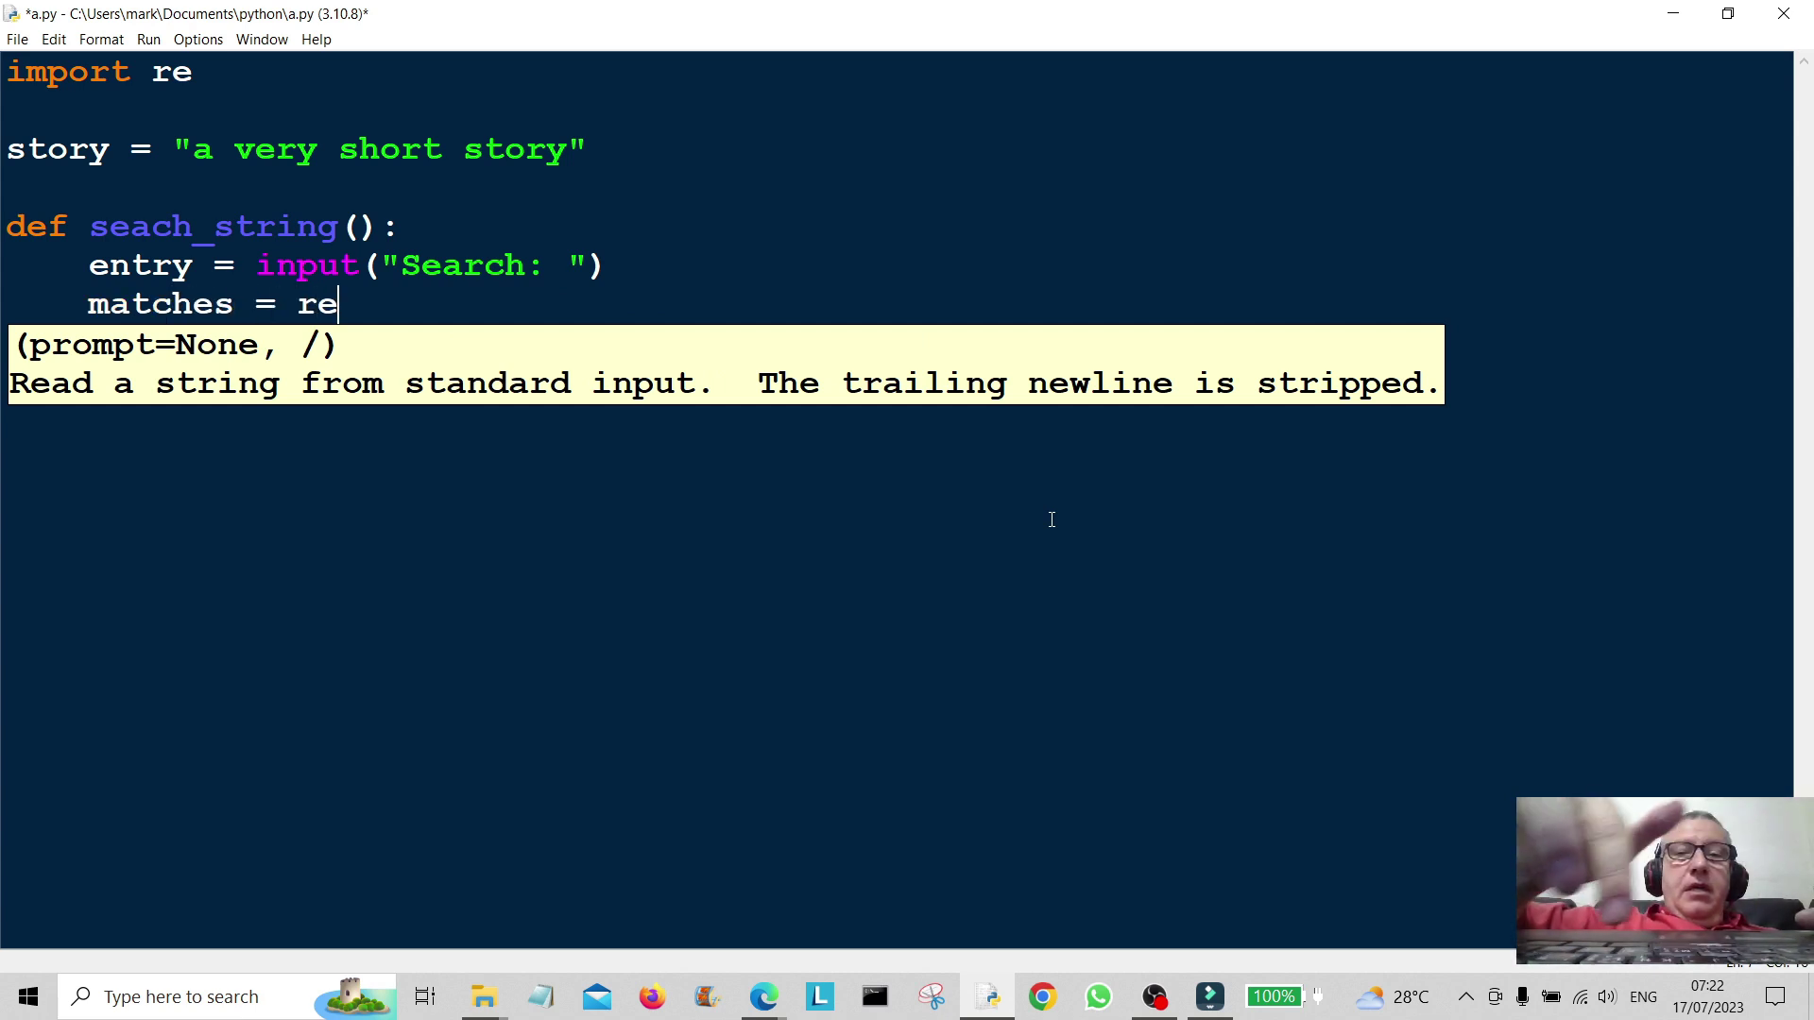
type("ndall(")
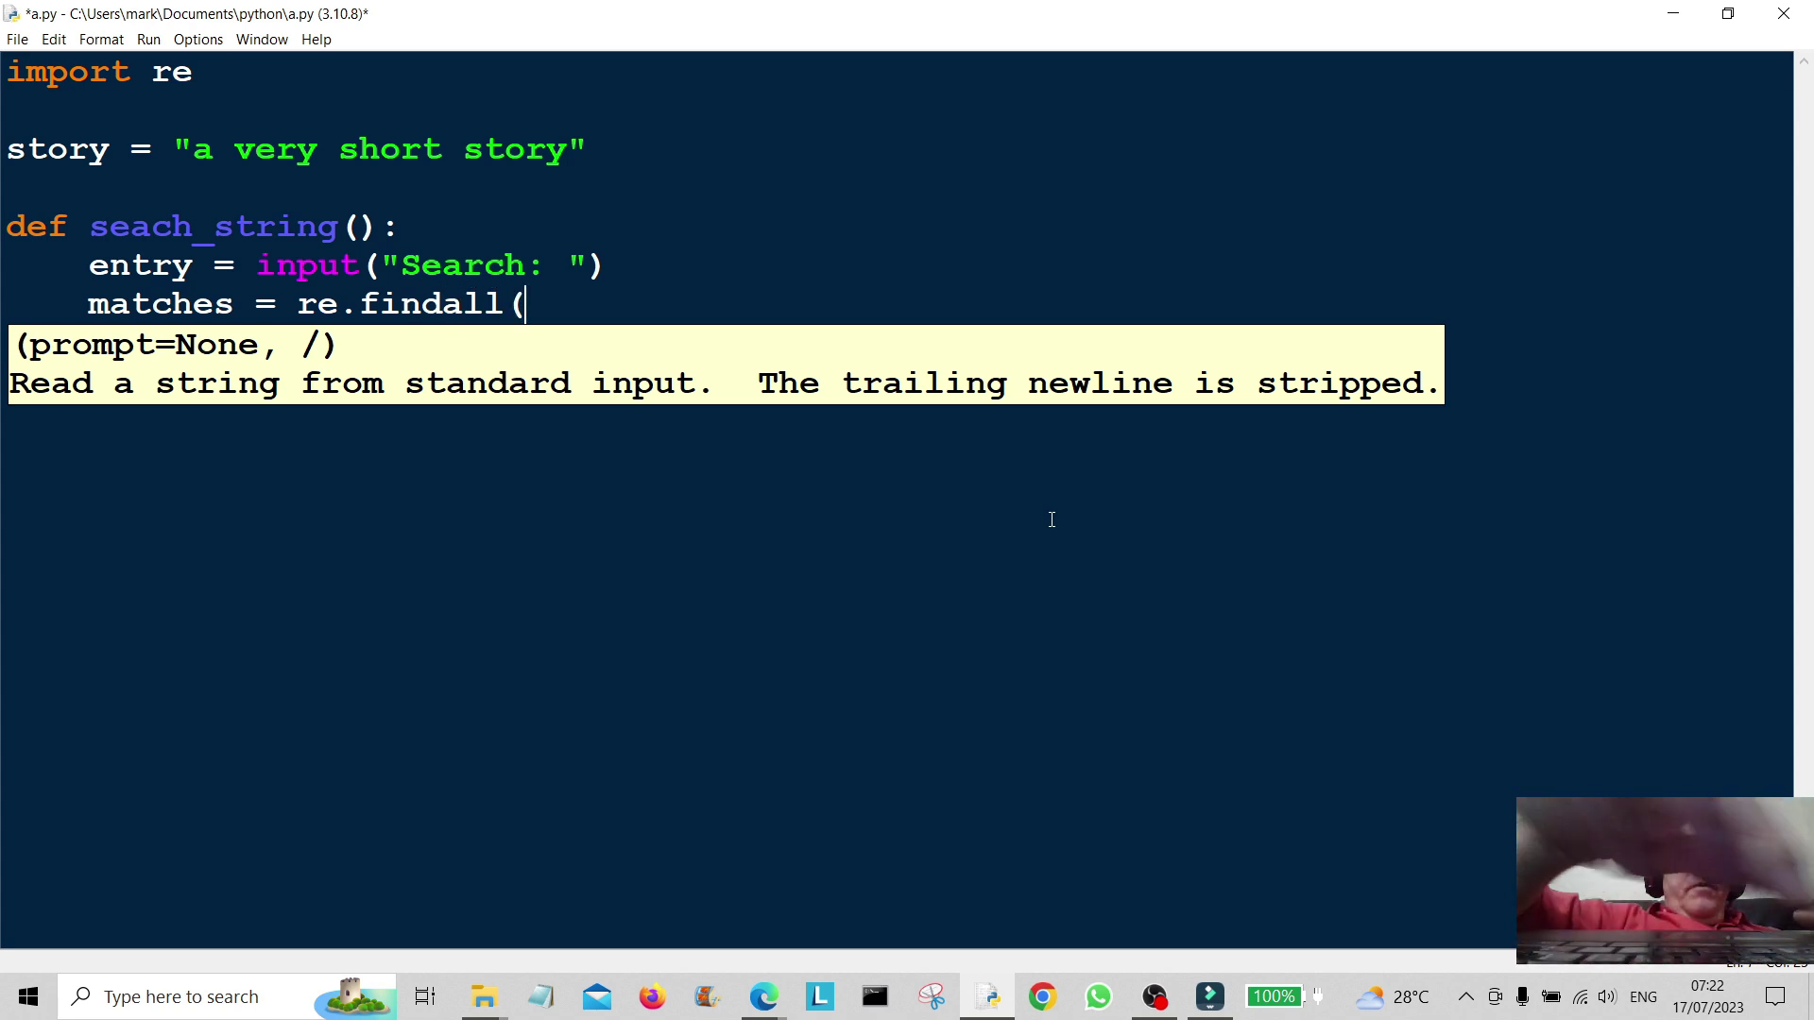
type("entry, ")
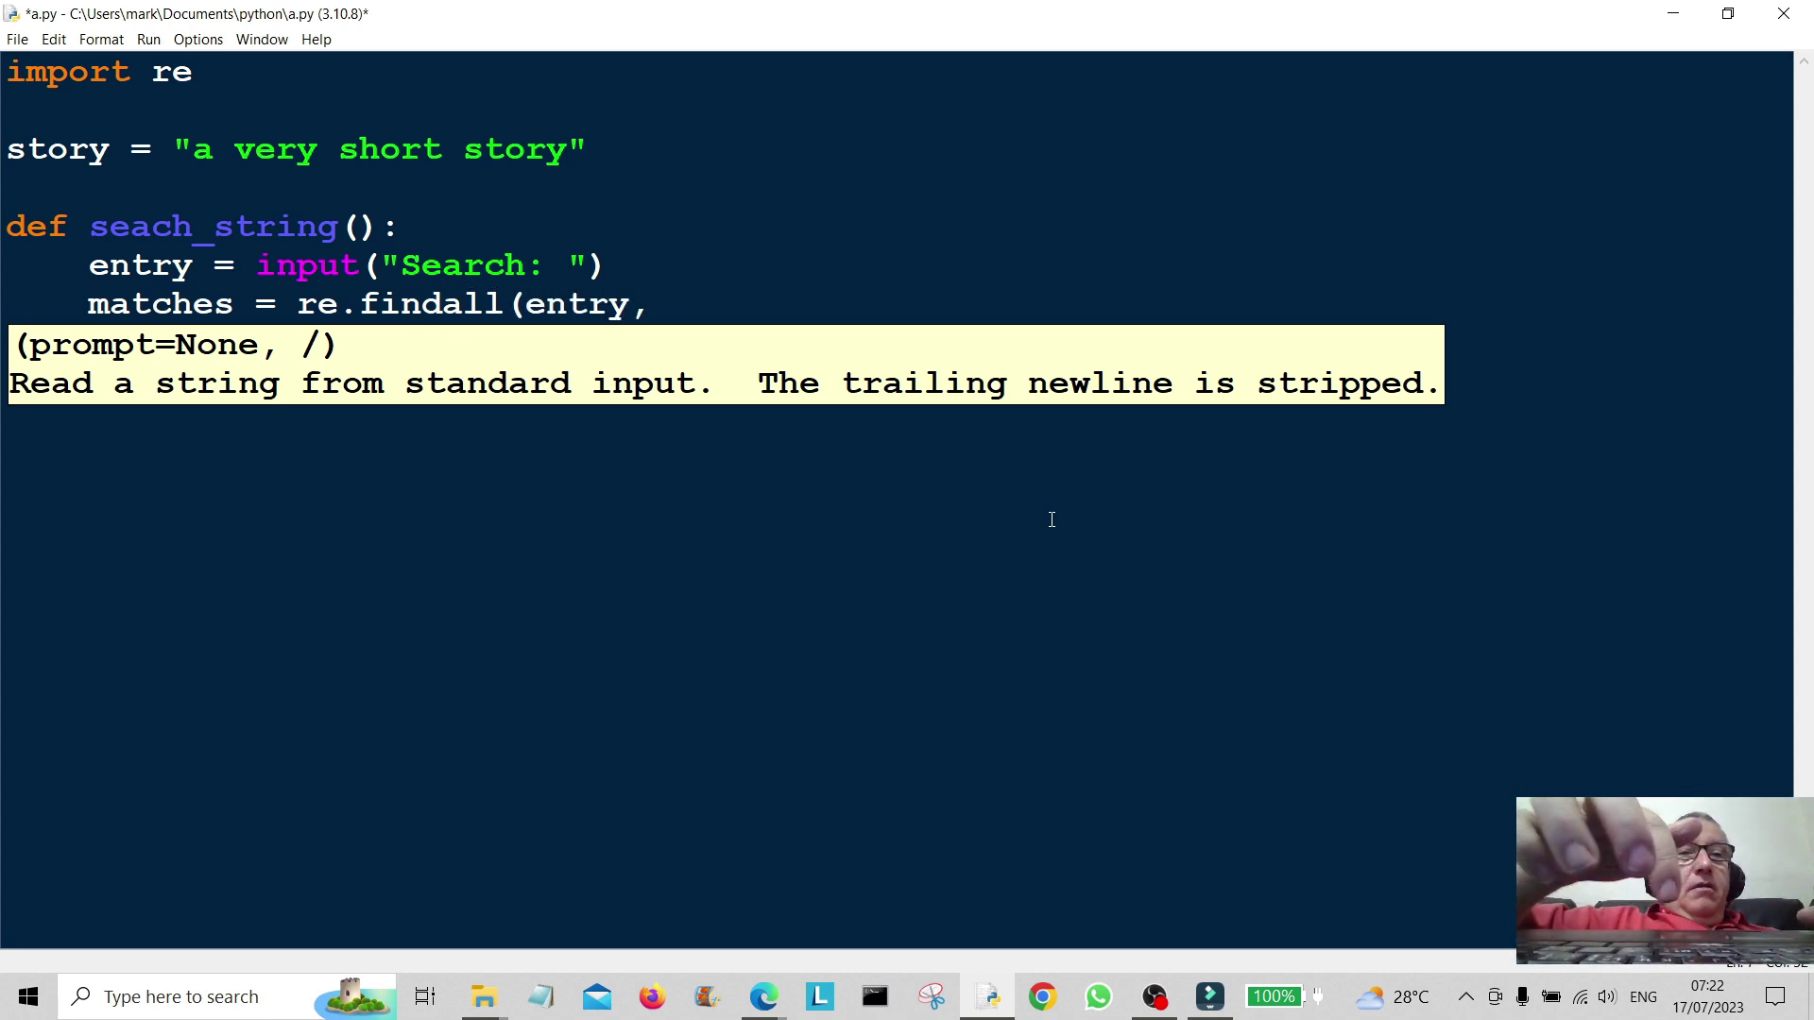
type("st")
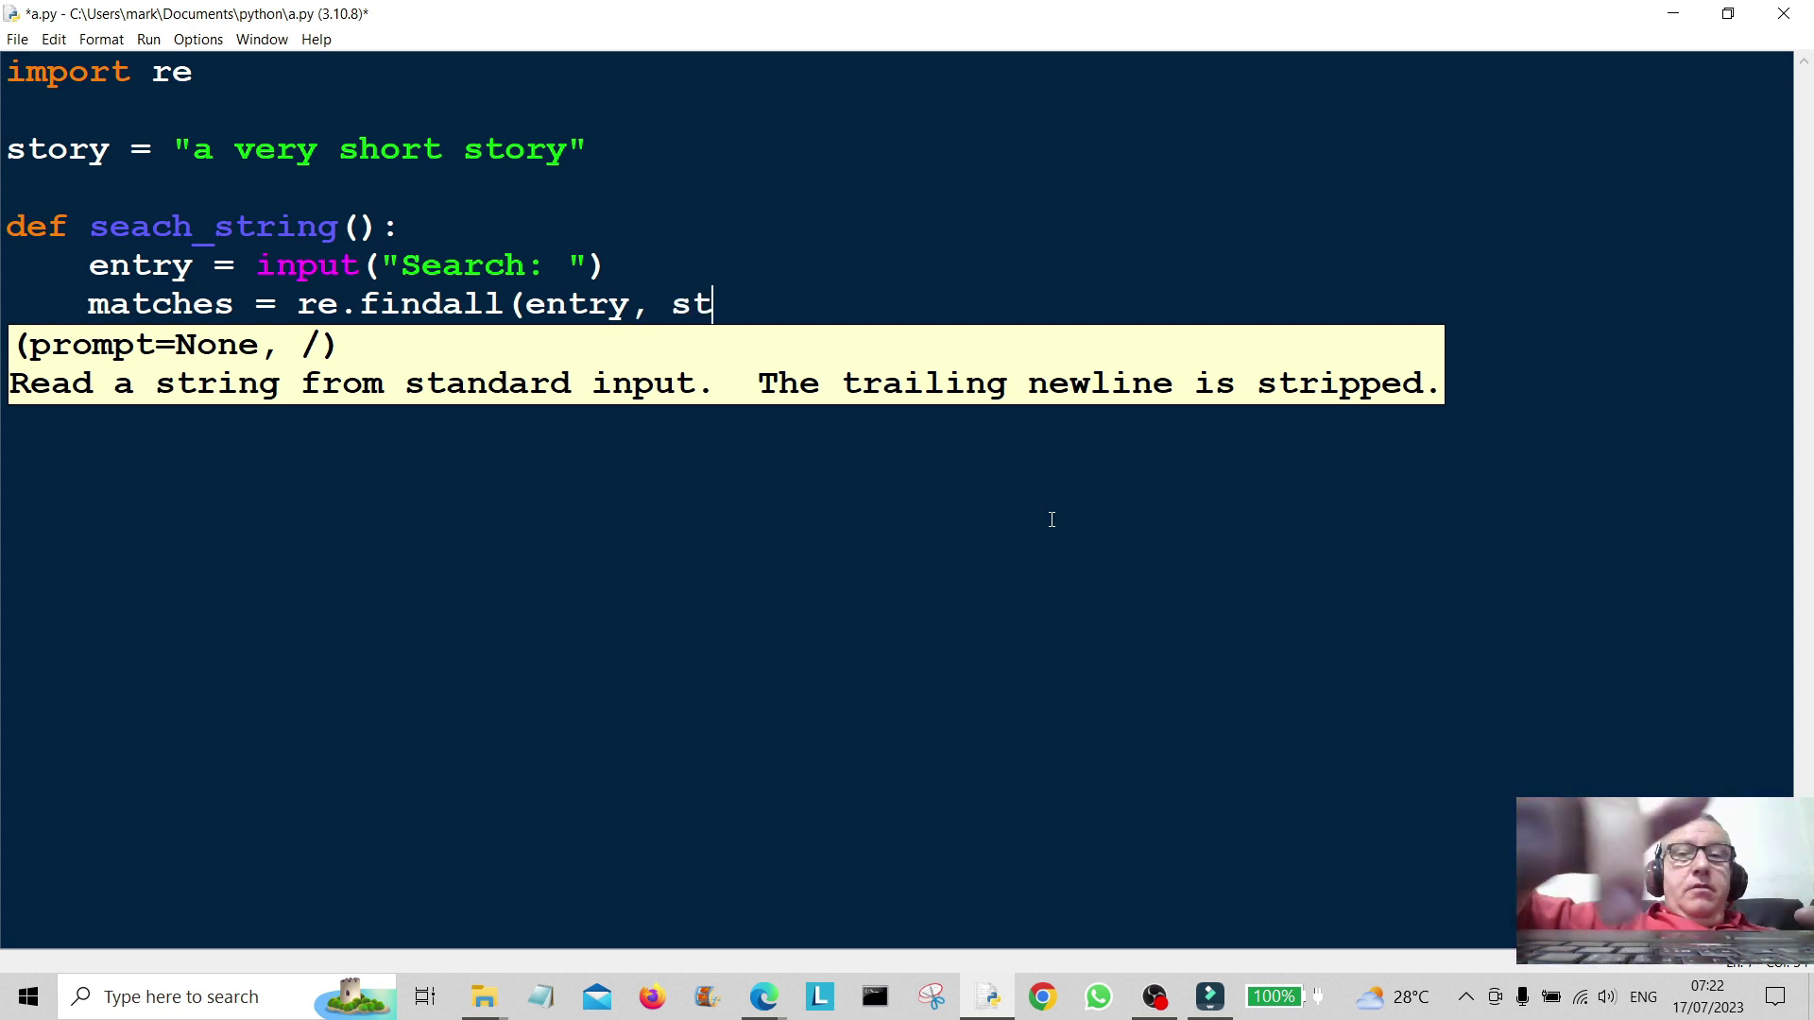
type("ory")
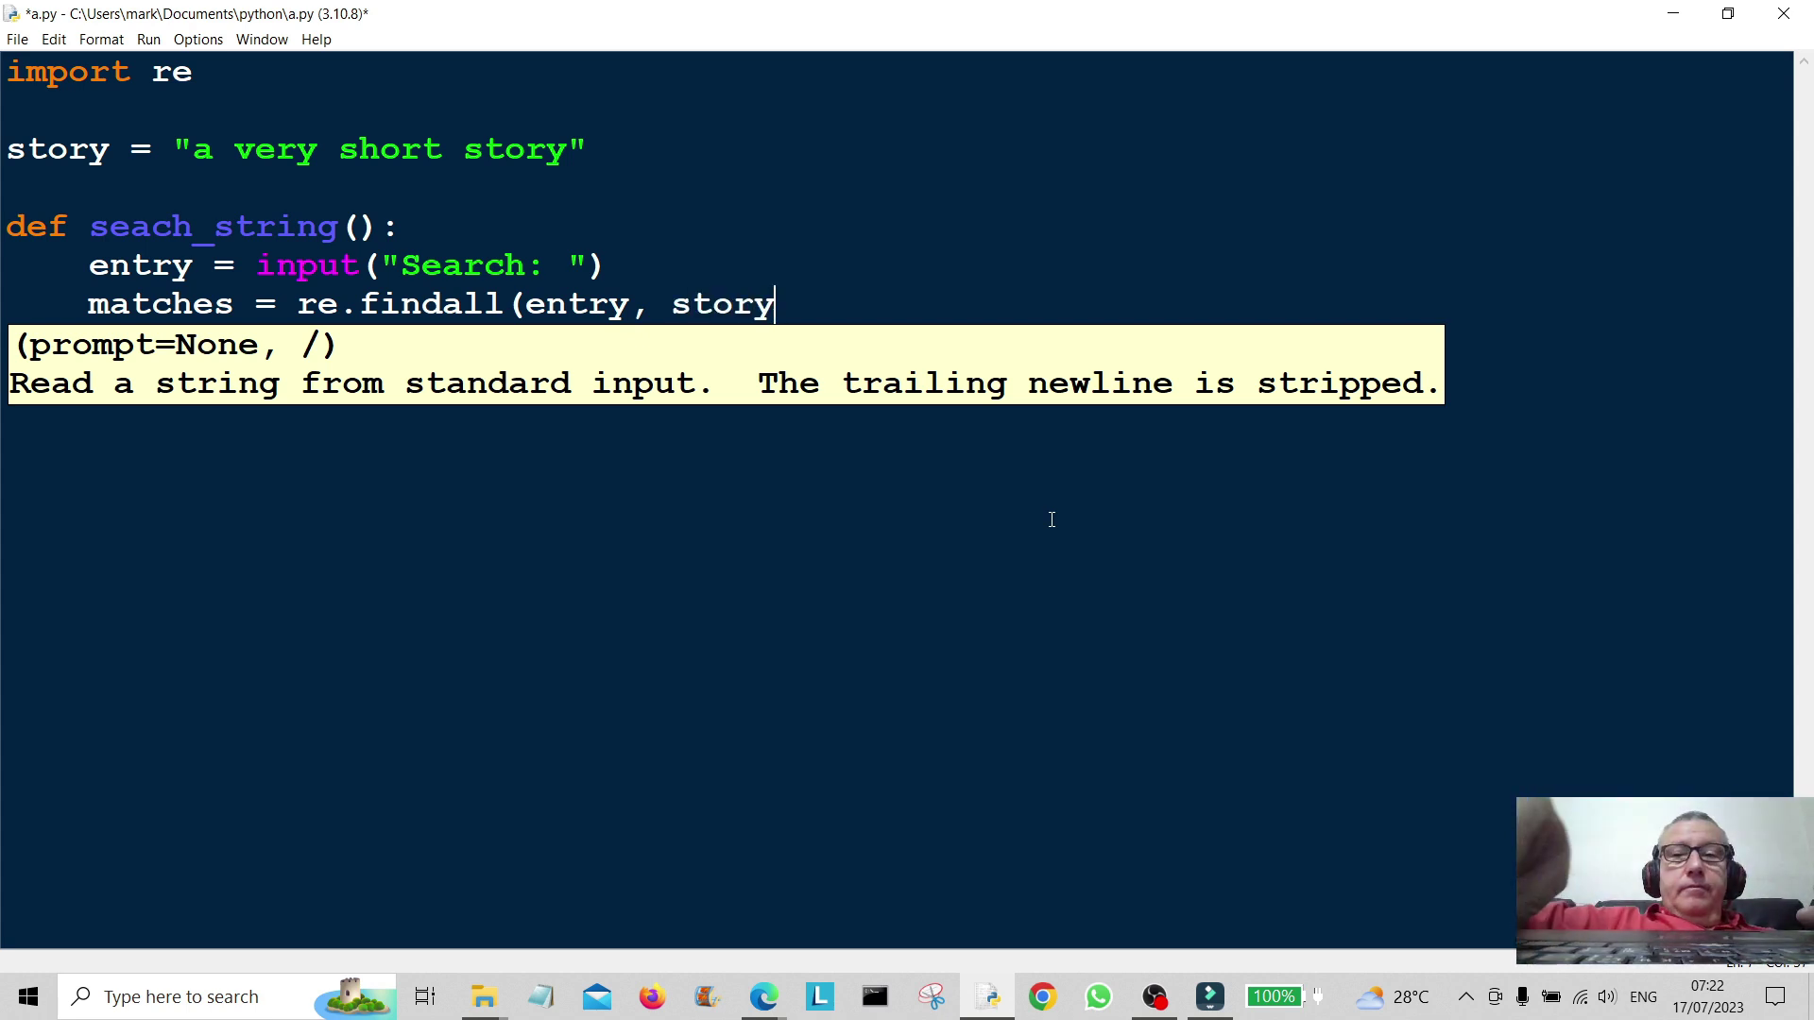
Step: Add matches = re.findall(entry, story) in the function body, then start the next line
key("Return")
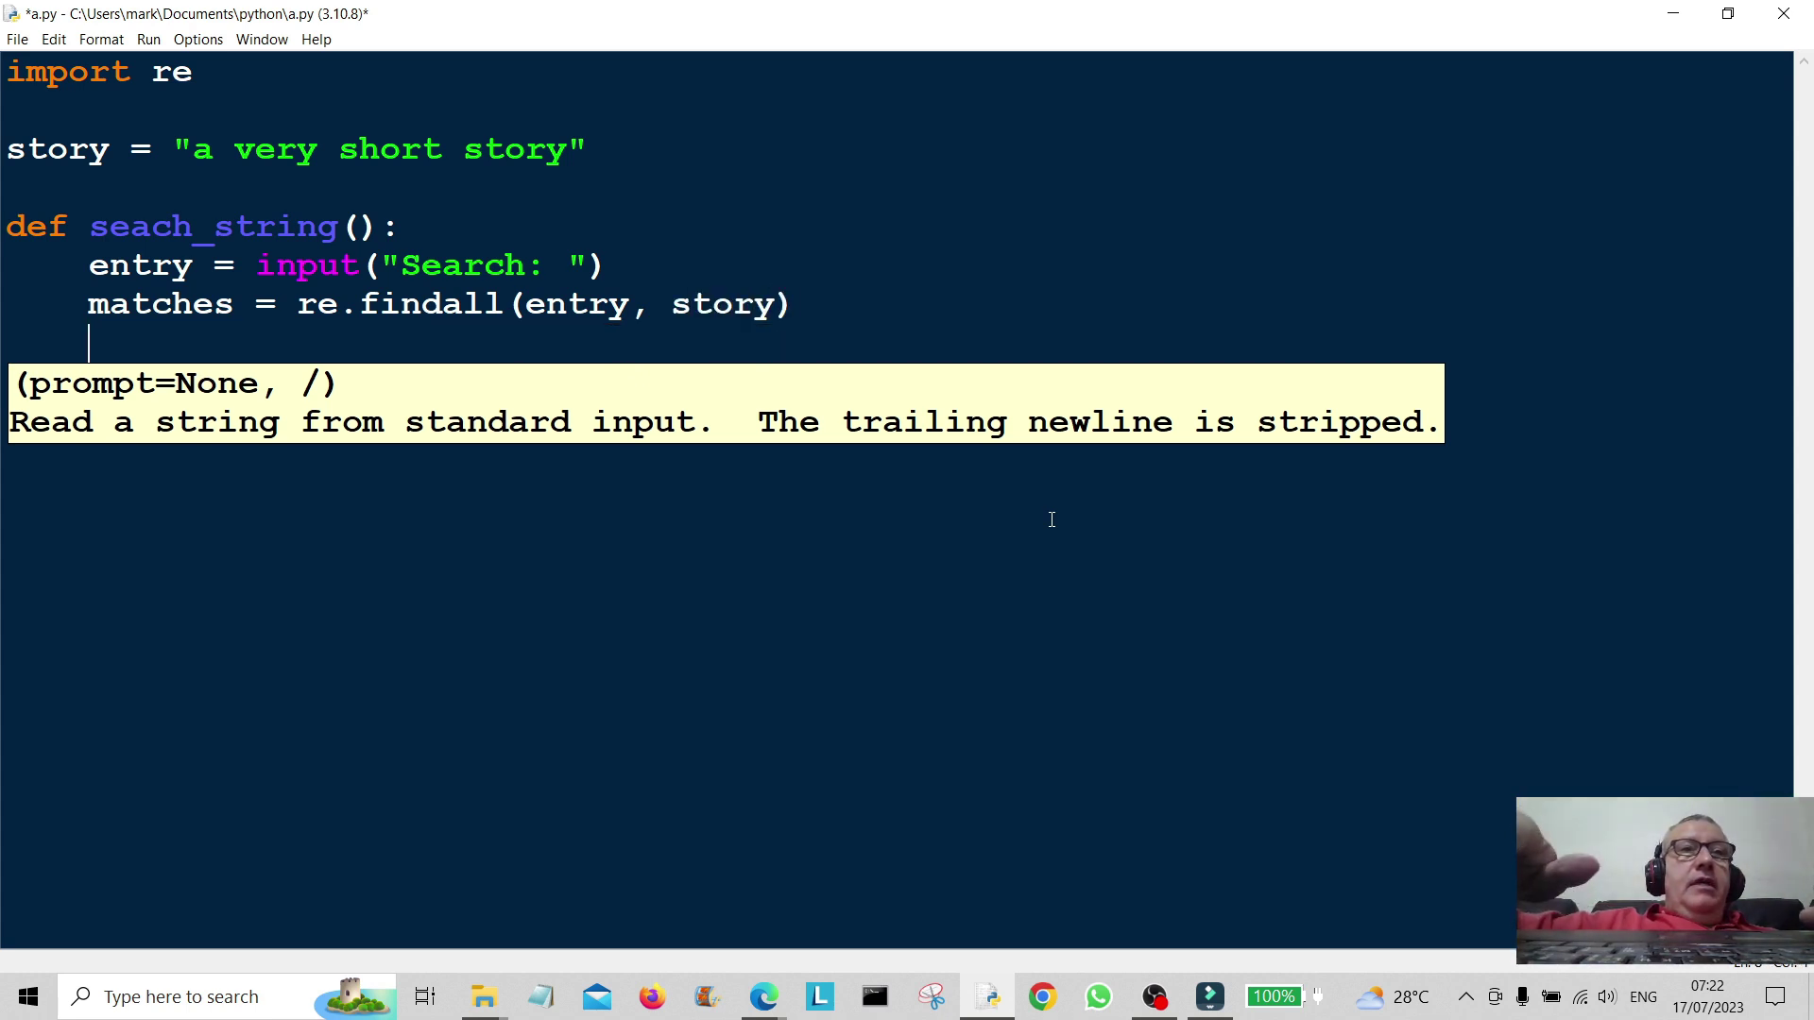
type("if matches:")
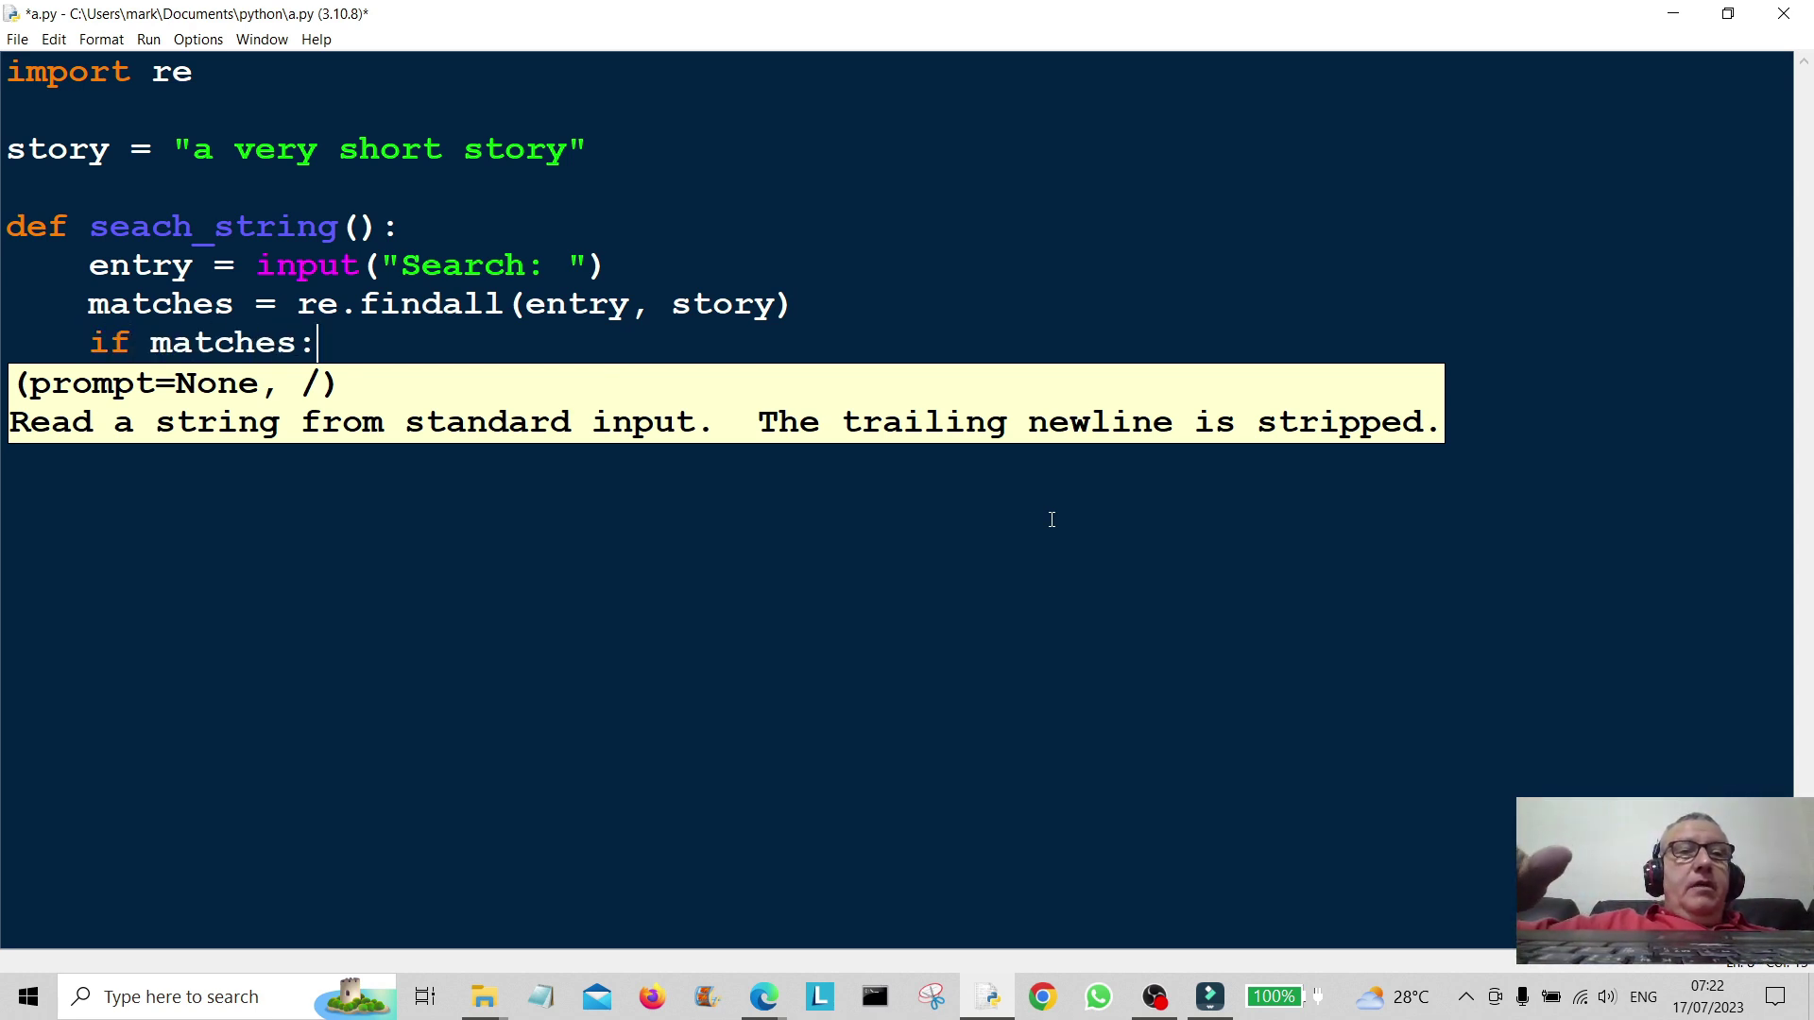
Step: Add an if matches: branch printing '{matches} found!' and an else printing '{matches} not found!'
key("Return")
type("print")
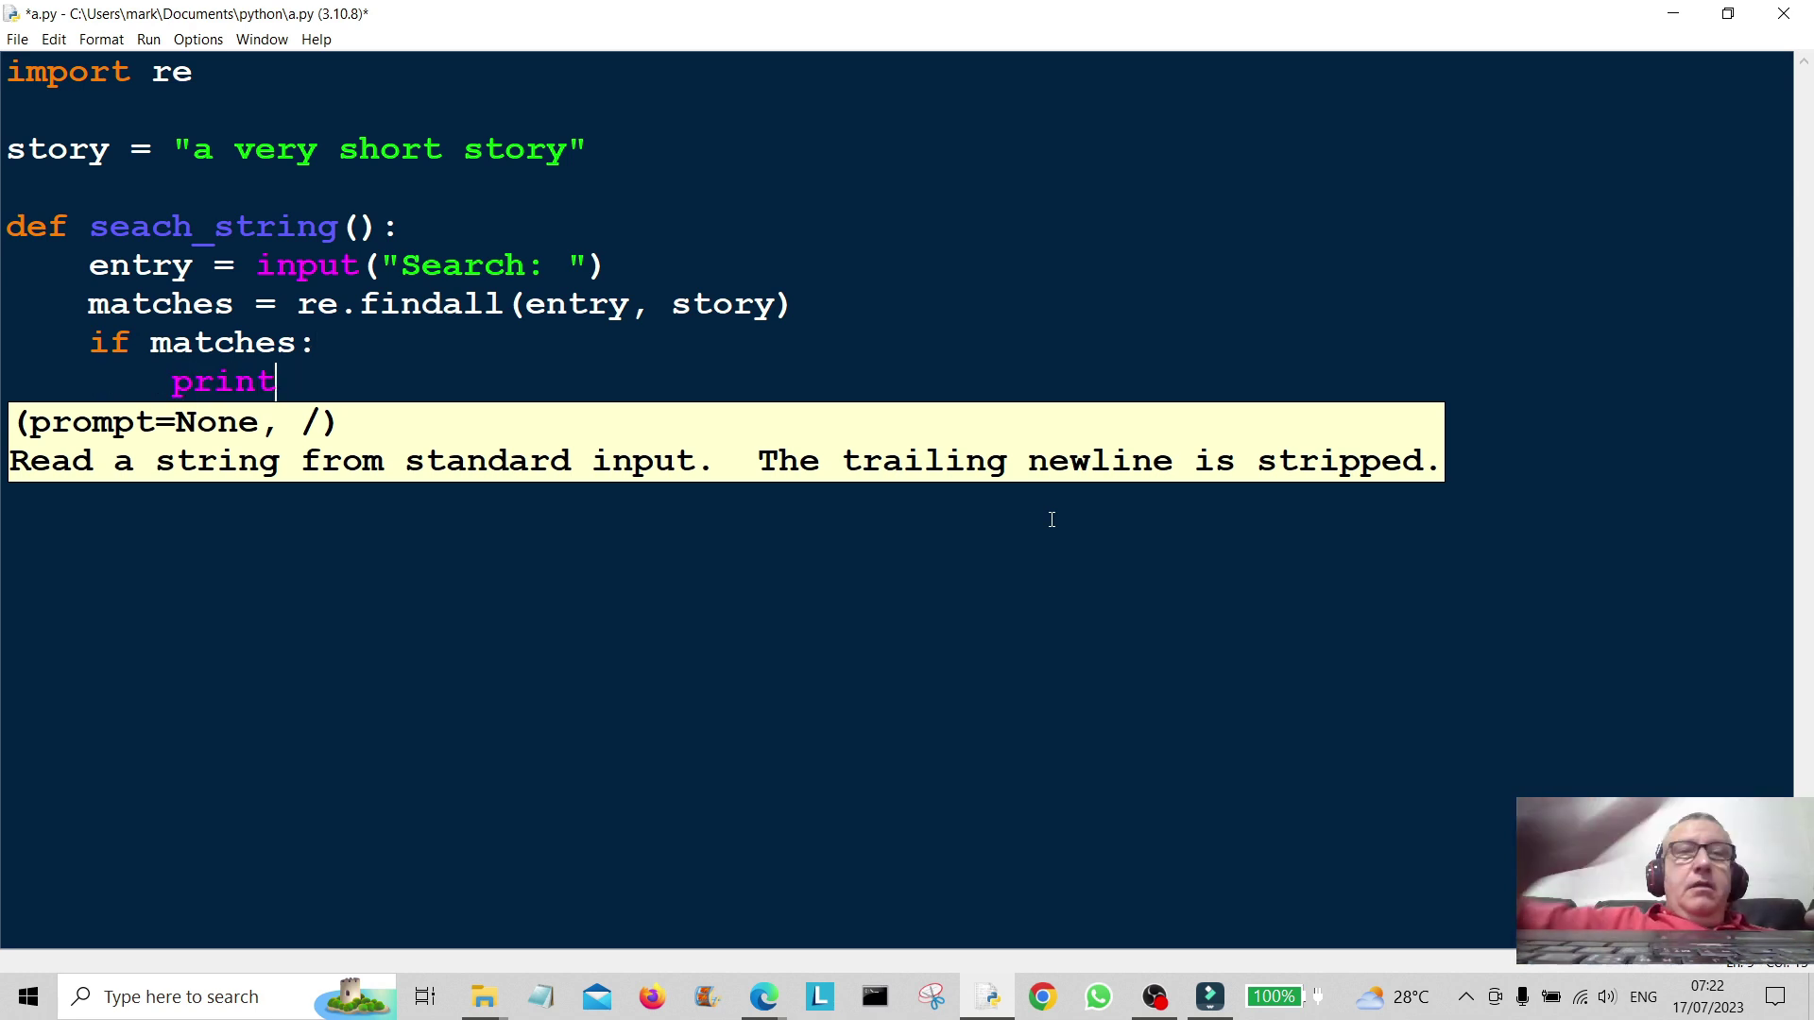
type("(f")
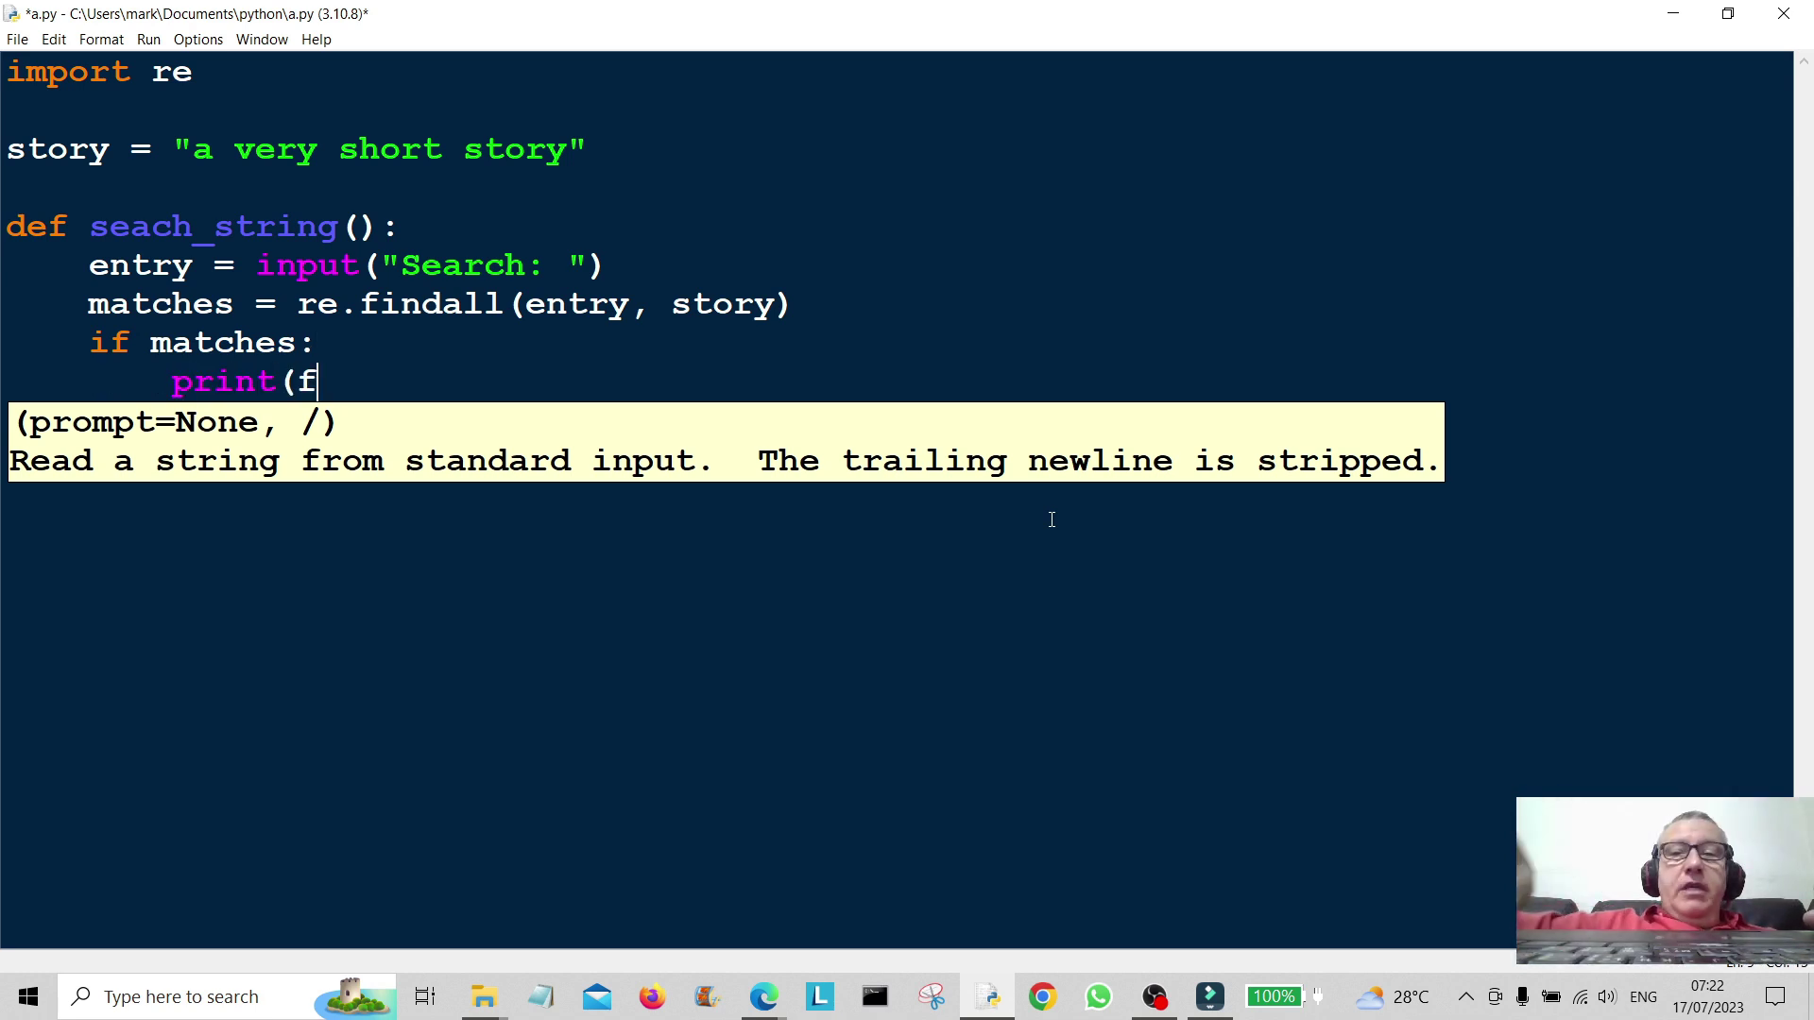
type("\"{matches")
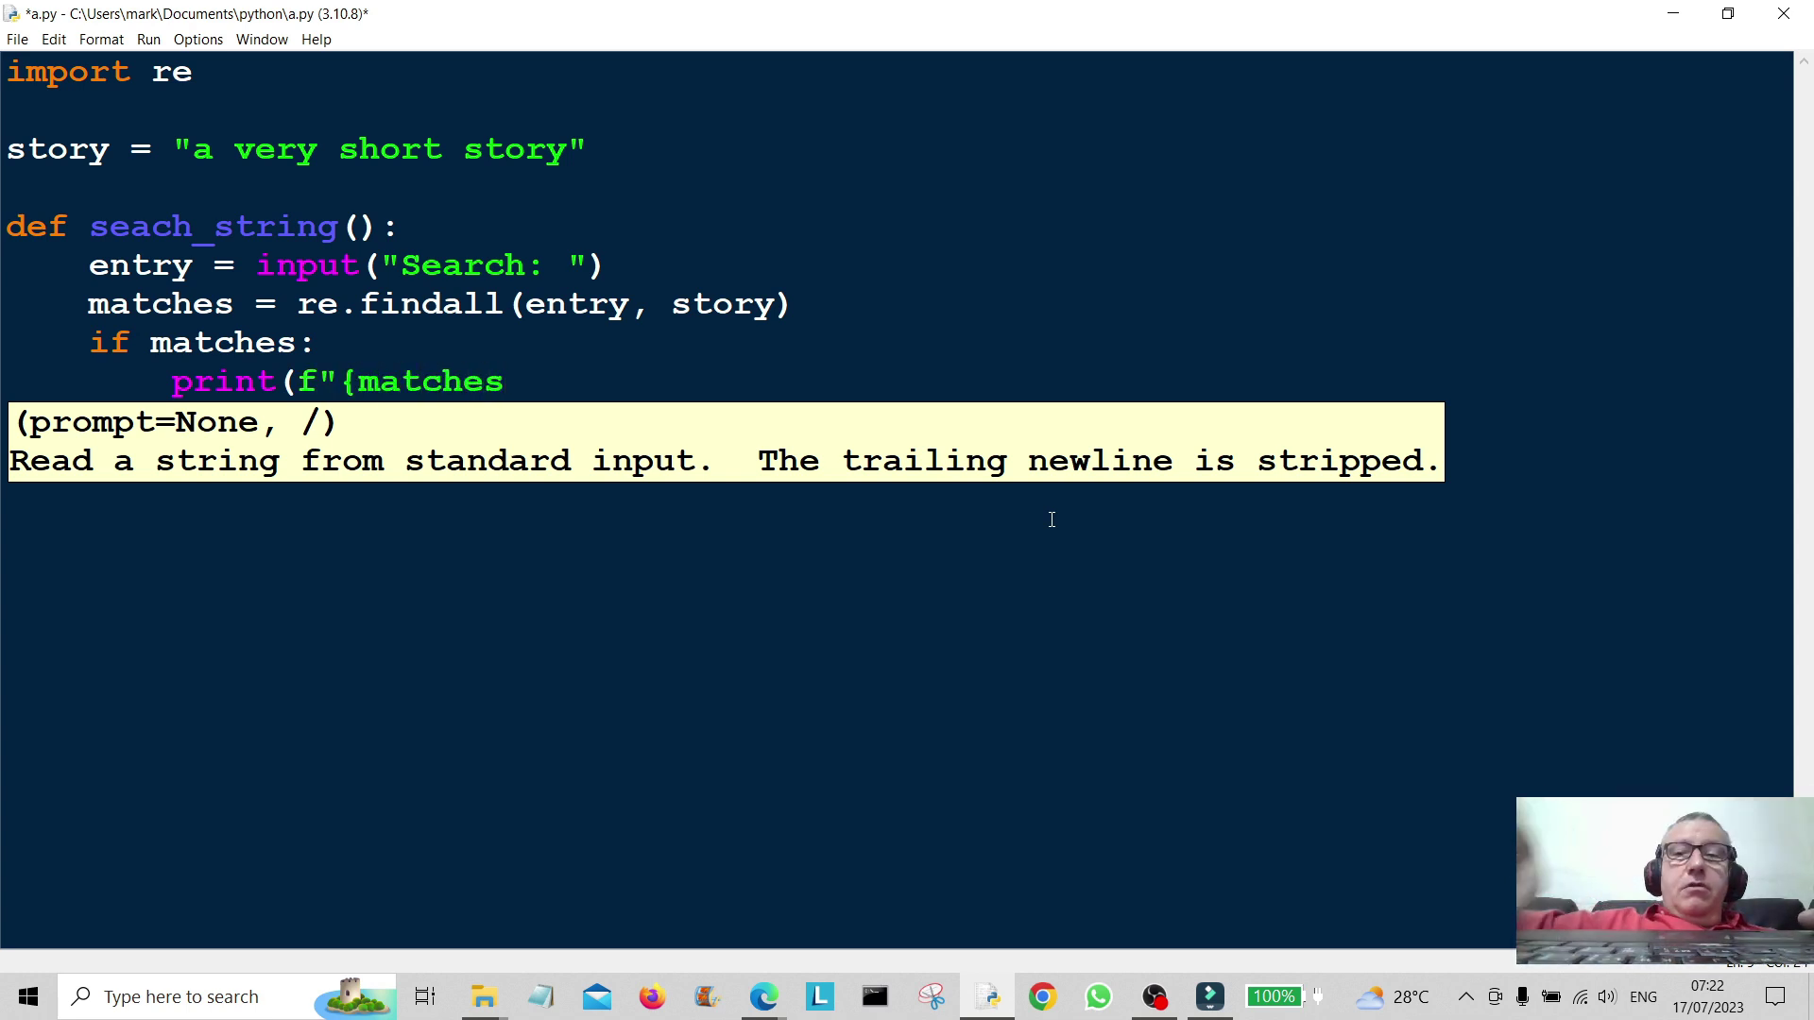
type("} found!")
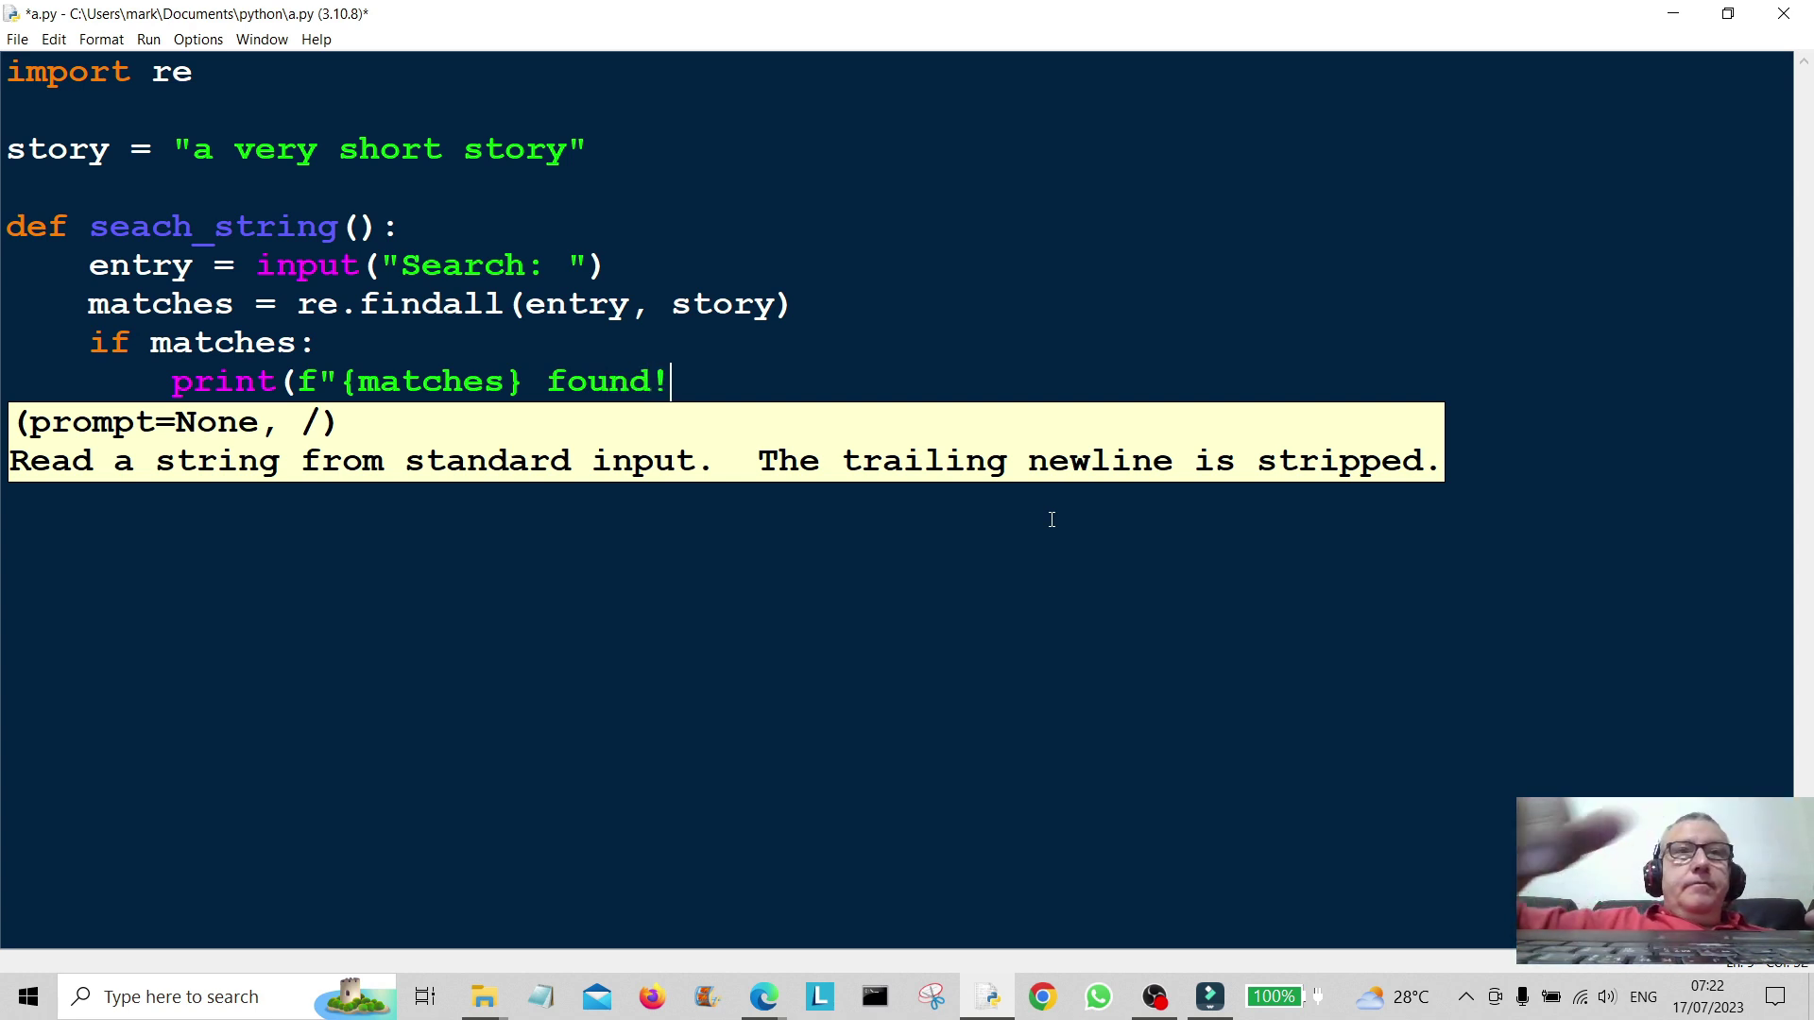
type("\")")
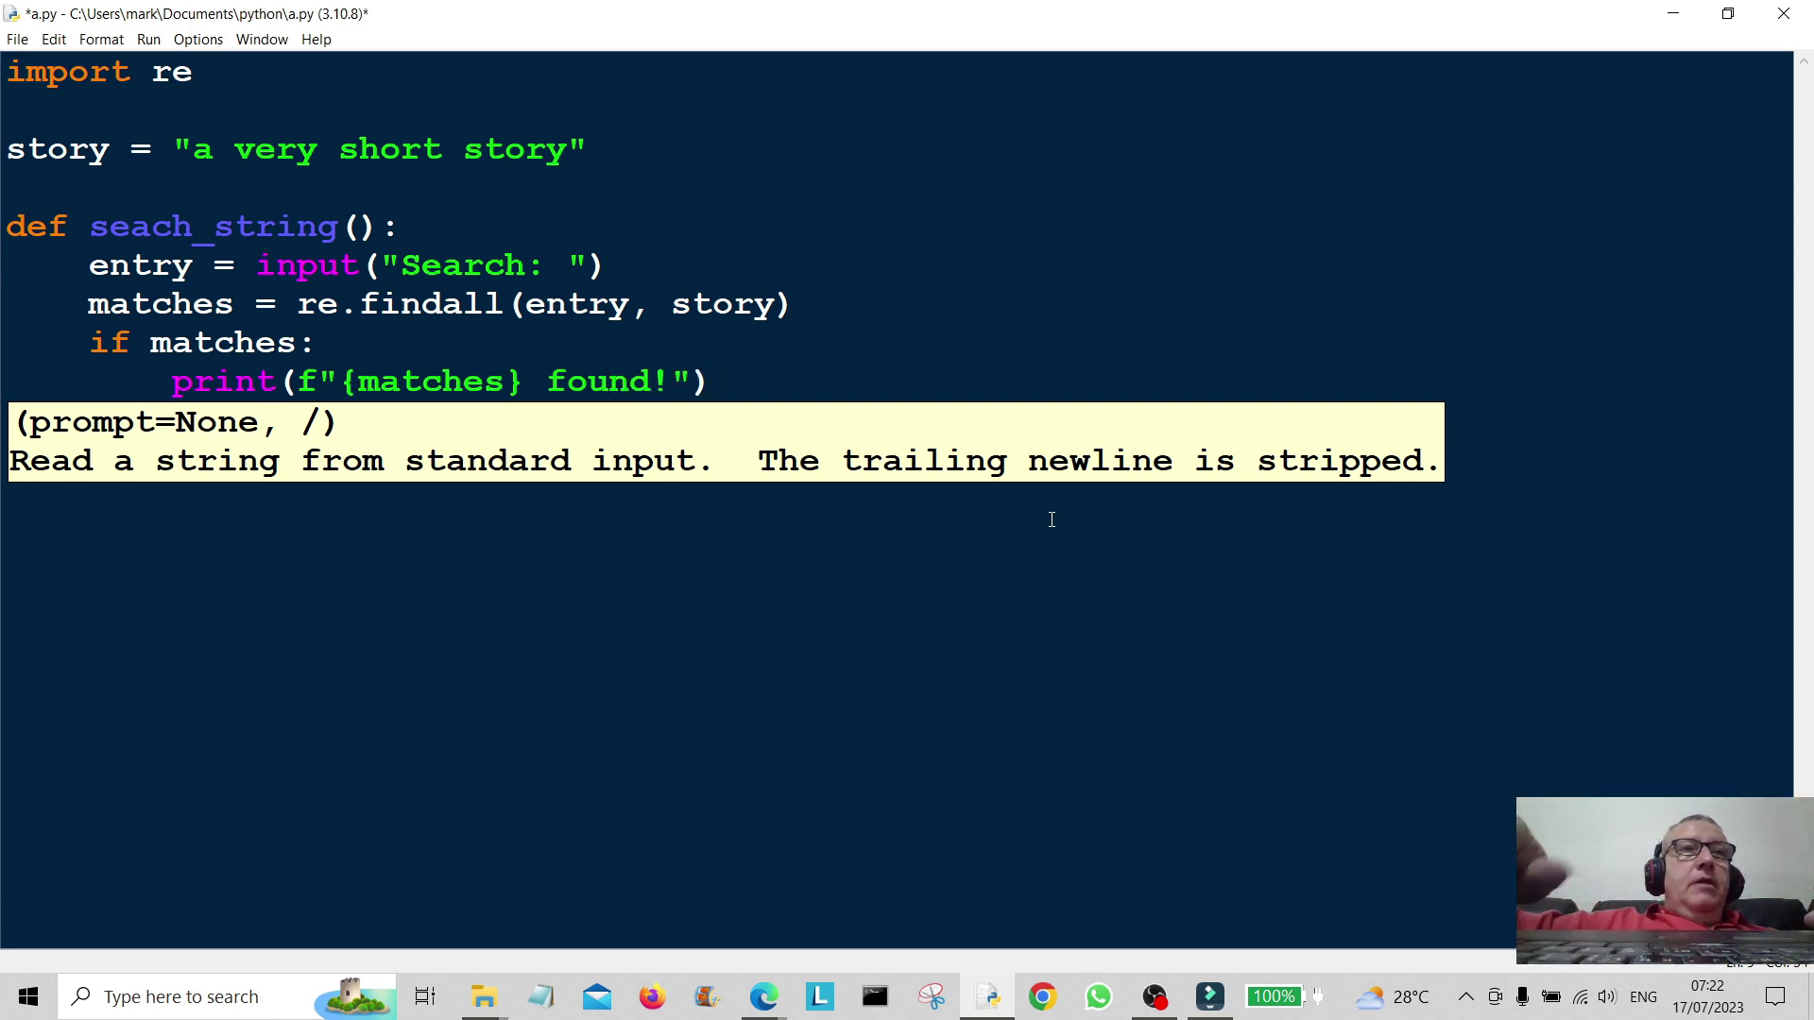
key("Return")
key("BackSpace")
type("el")
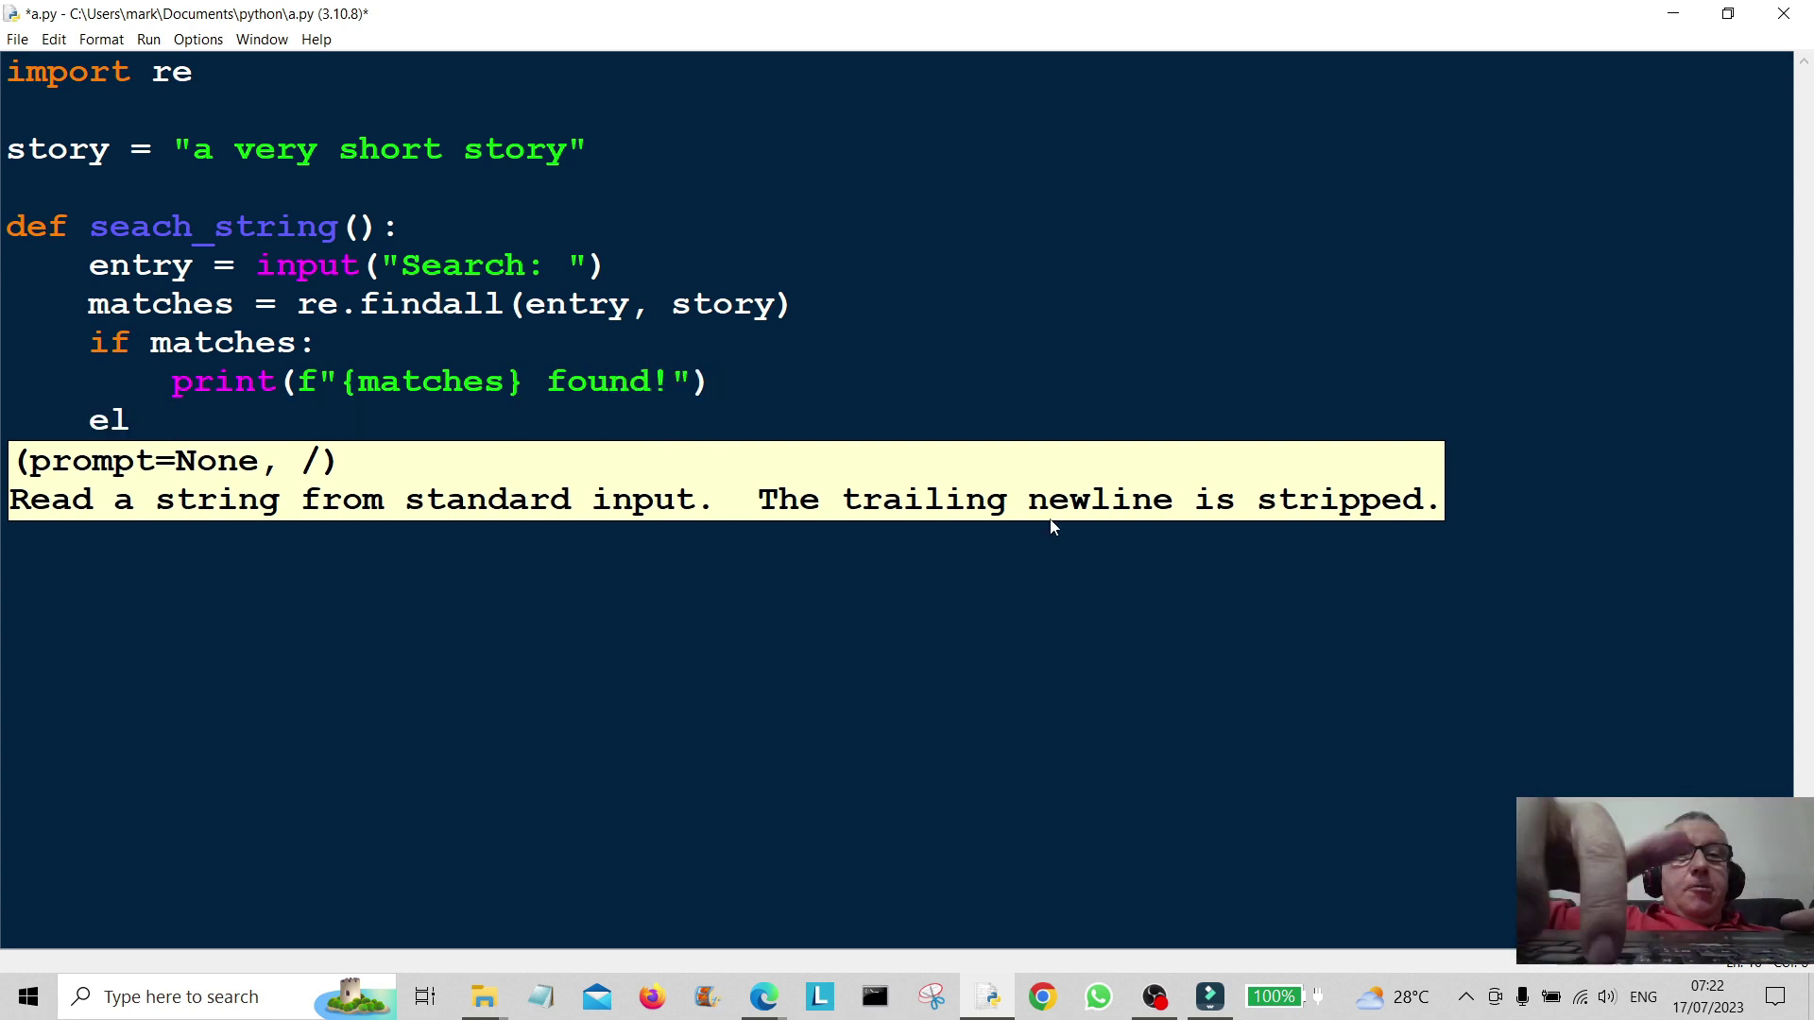
type("se:")
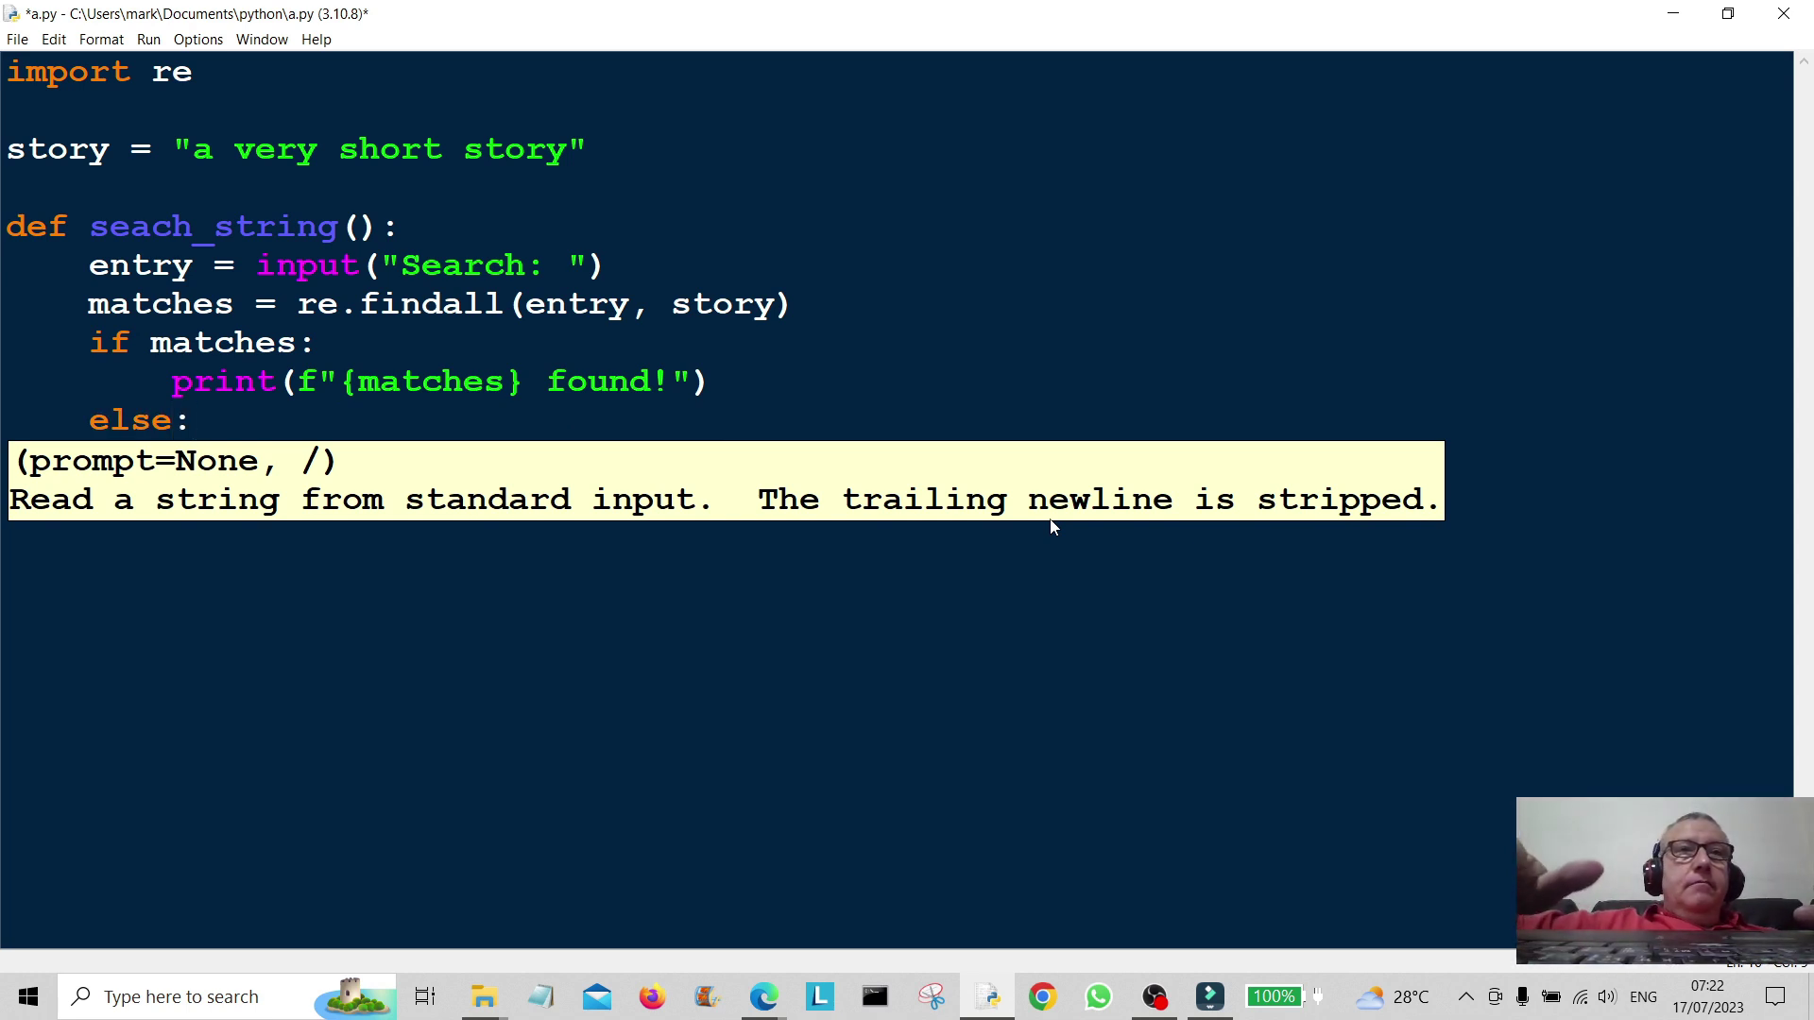
key("Return")
type("print")
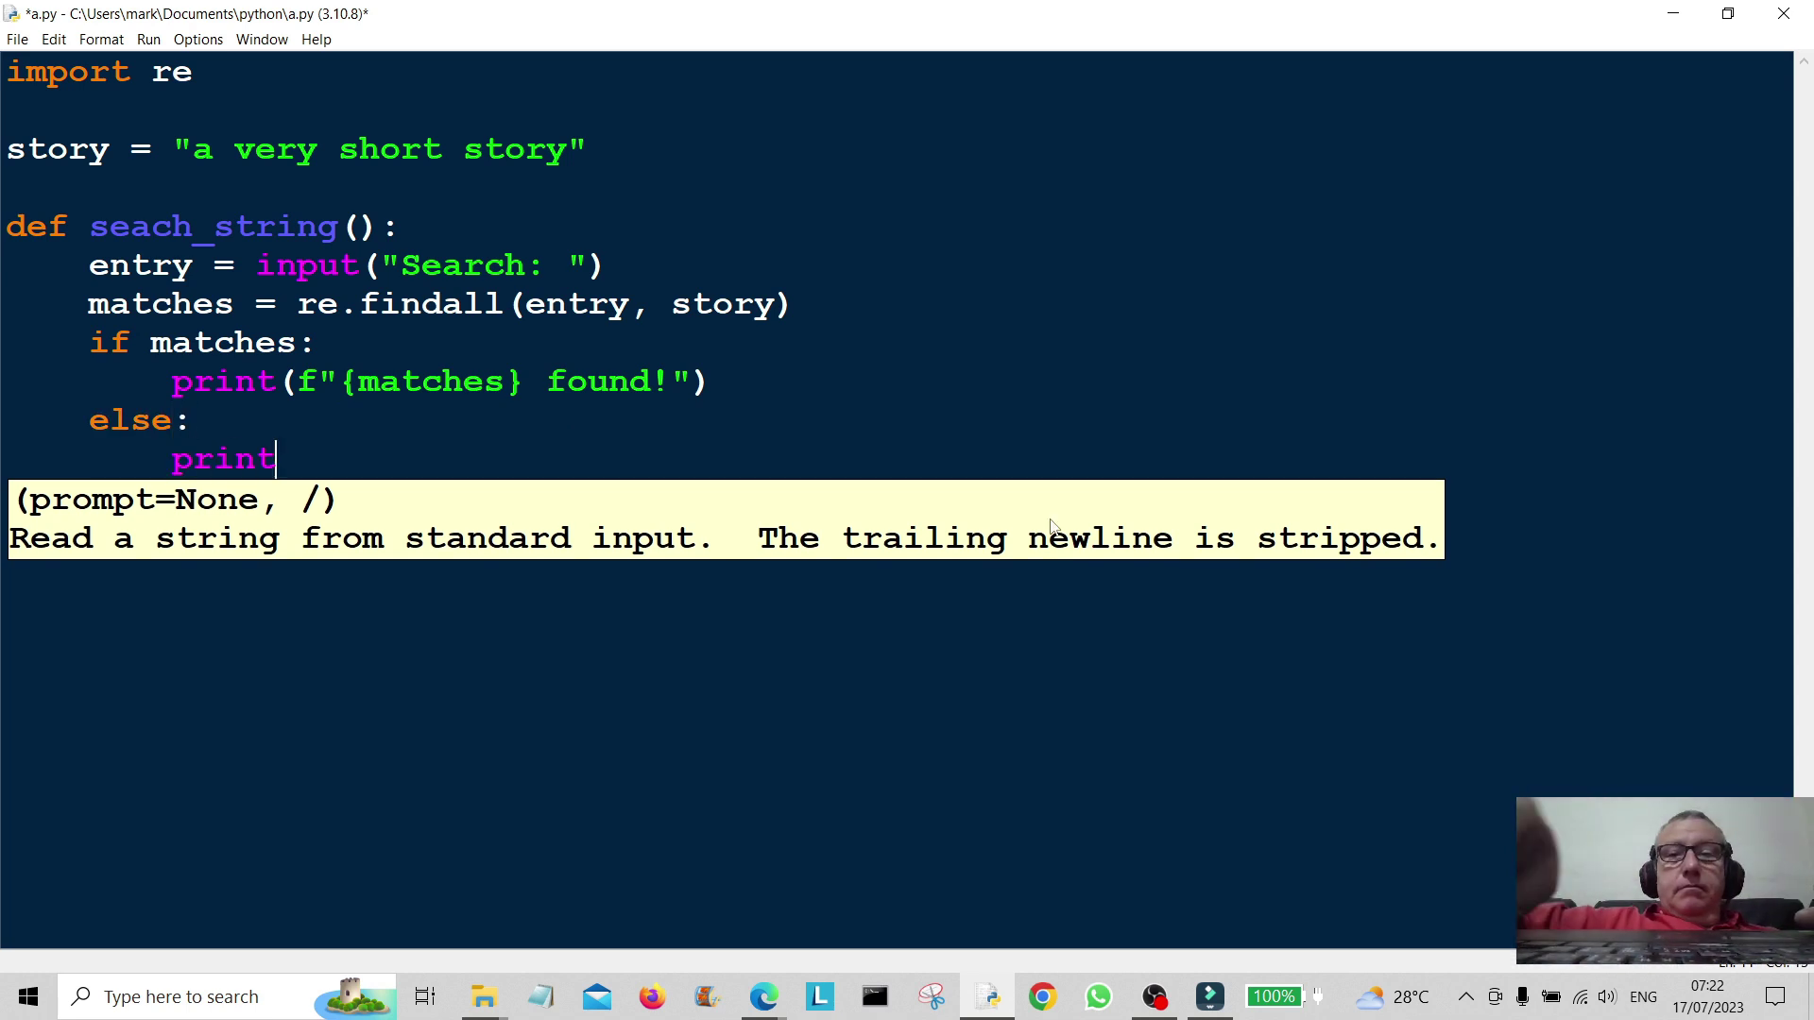
type("(f\"{")
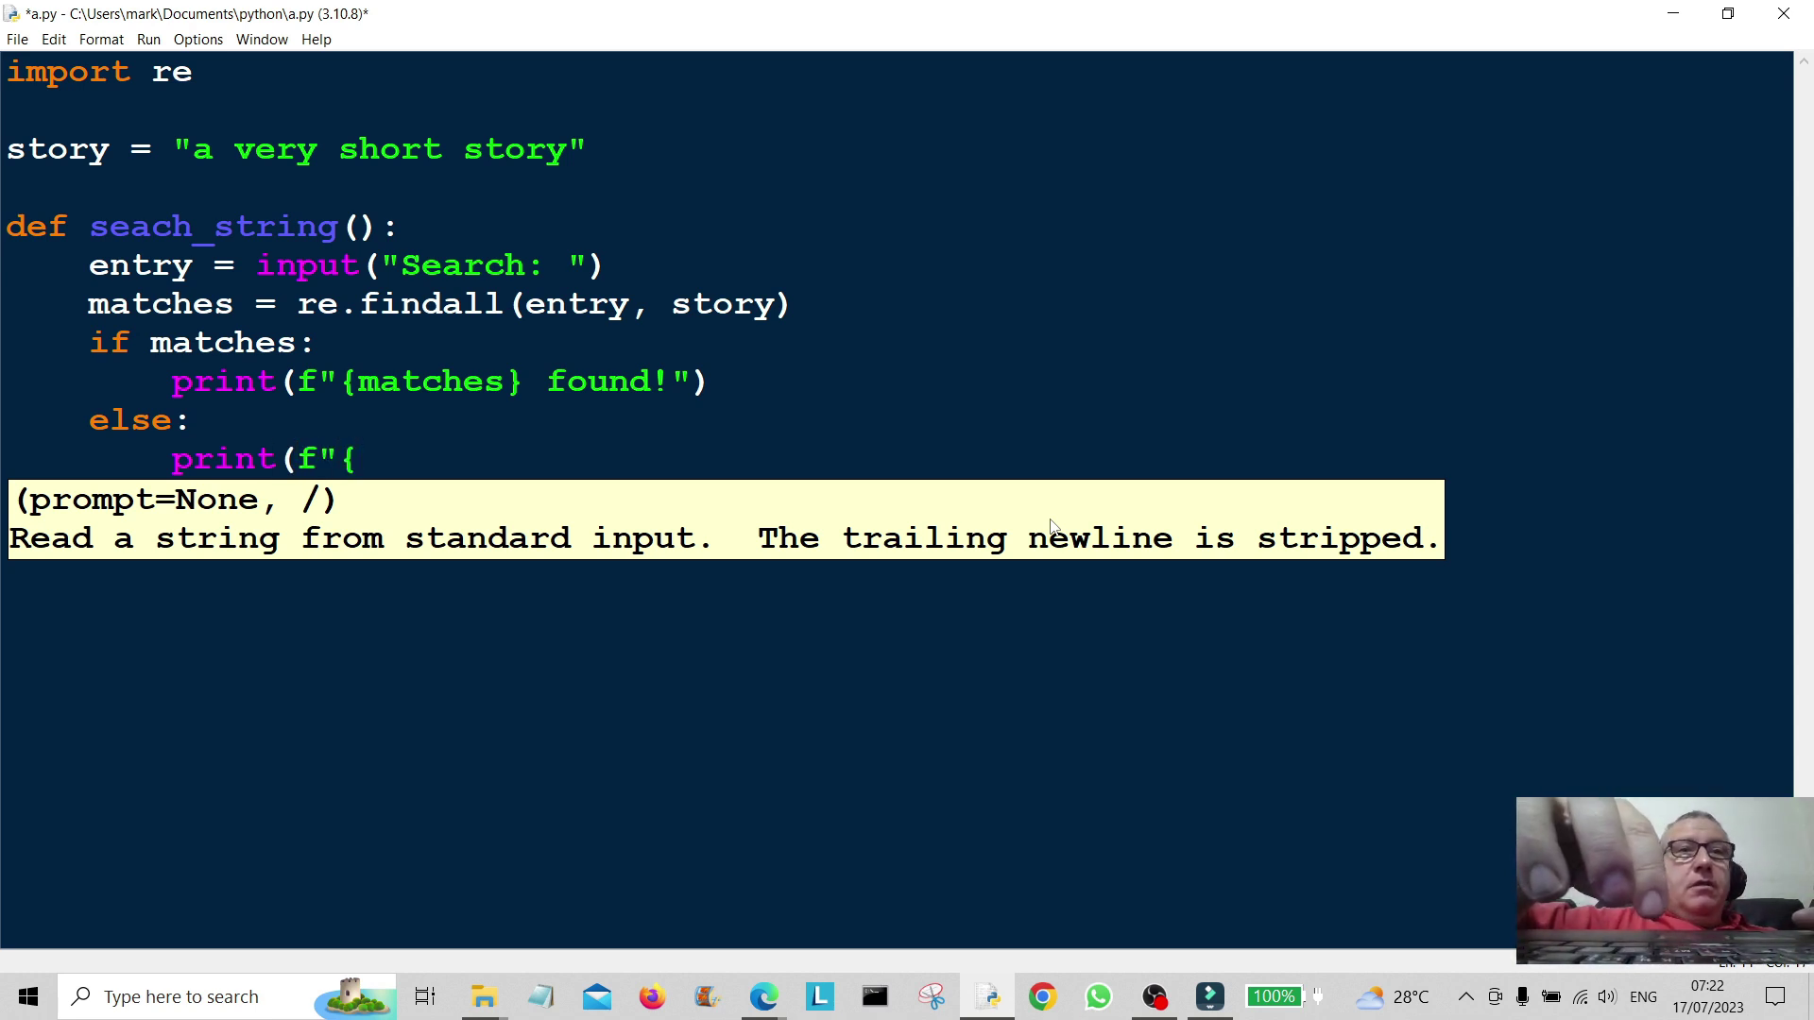
type("matches} ")
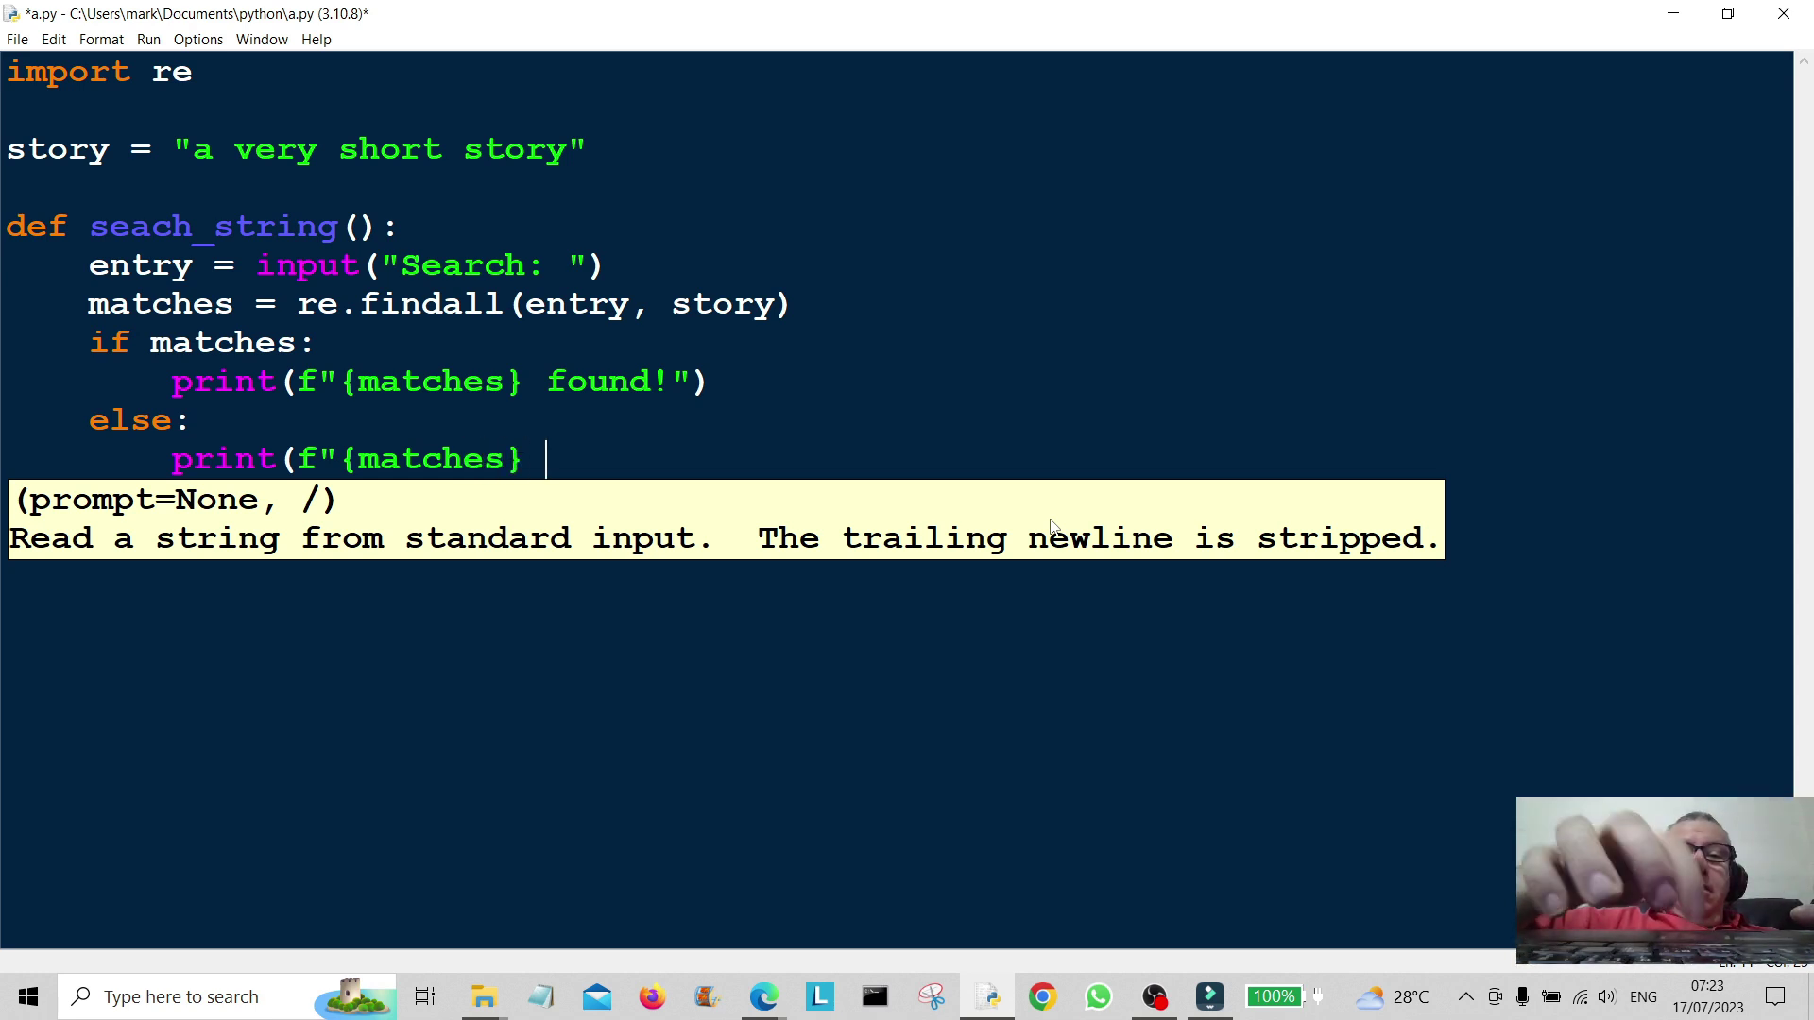
type("not found!\"")
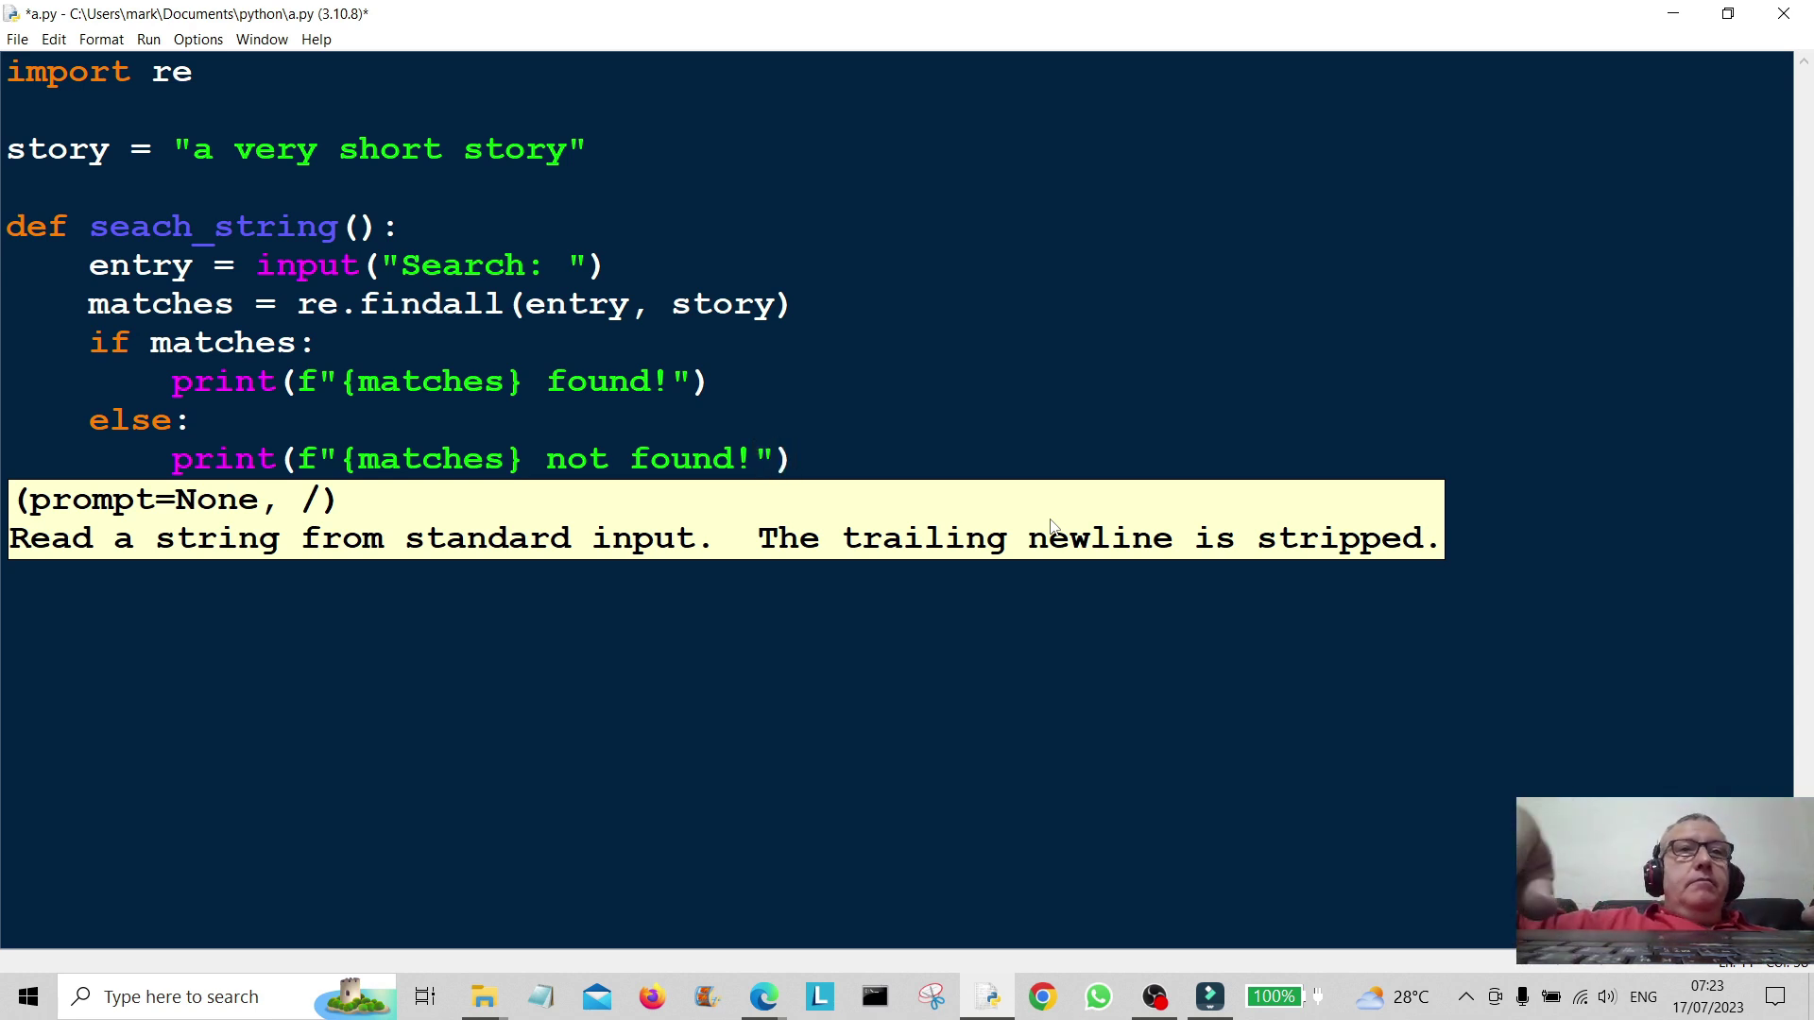
key("Return")
key("Return")
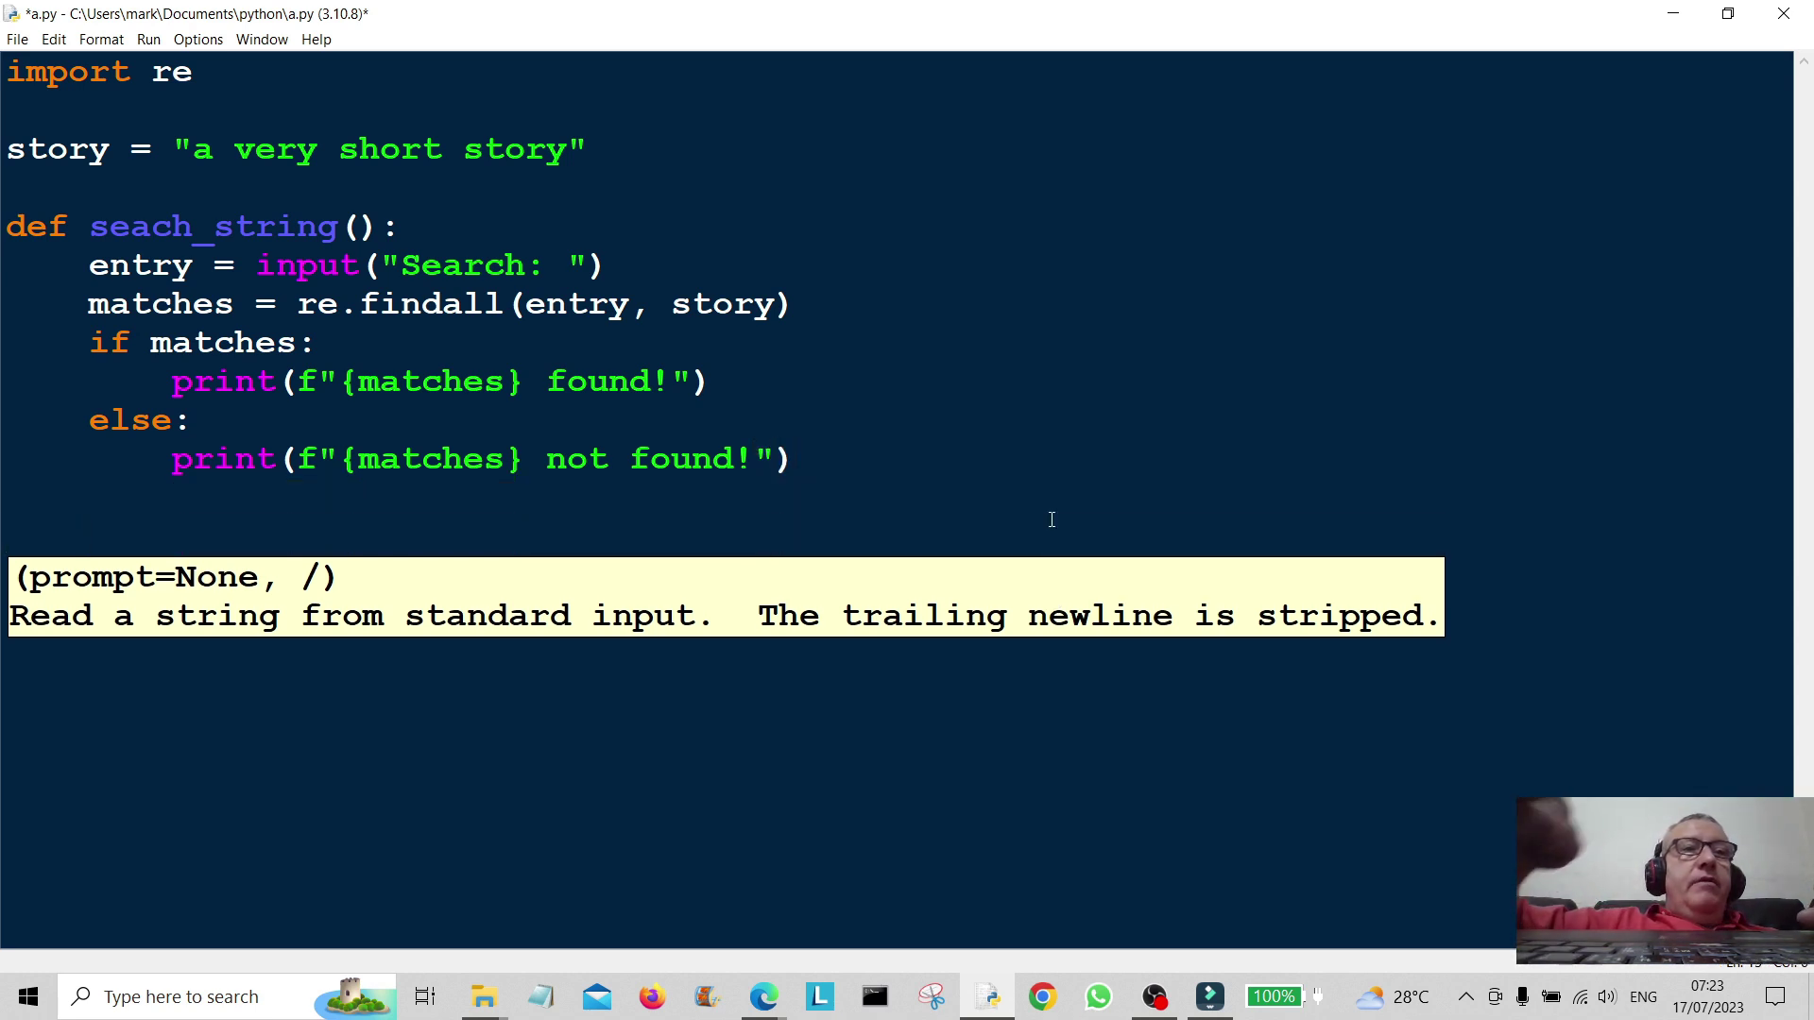
type("search_string")
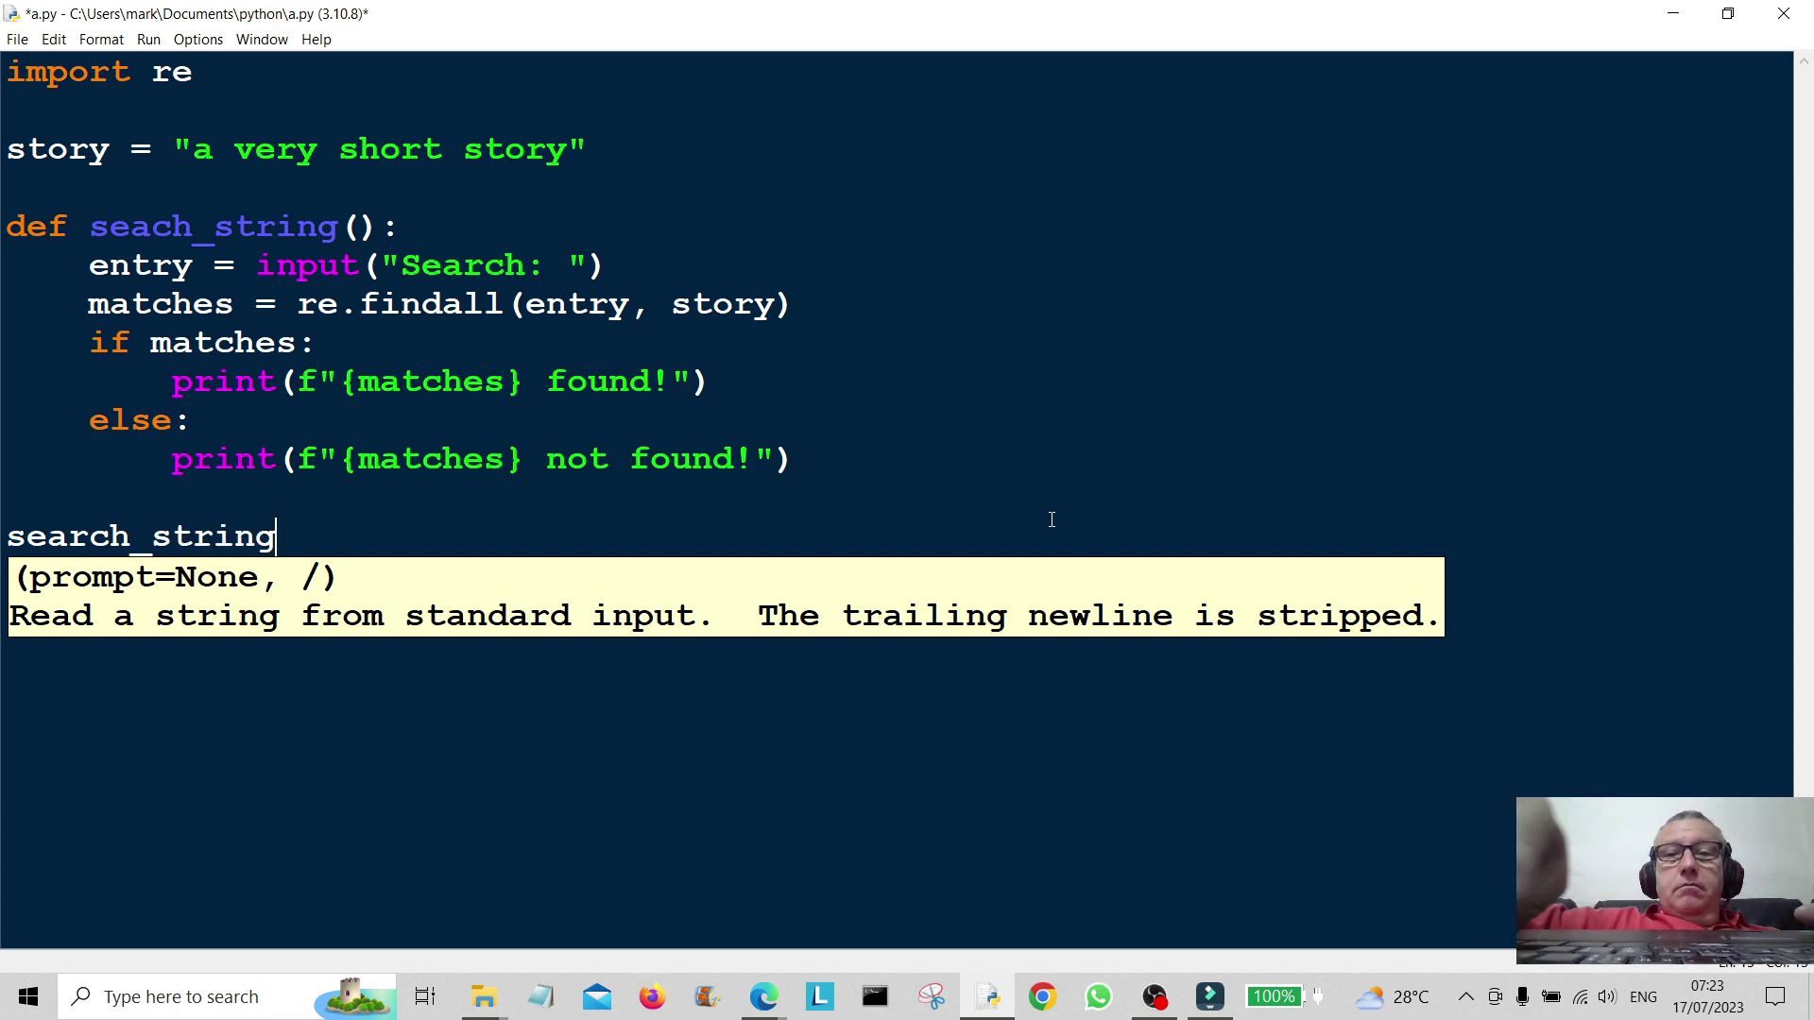
type("()")
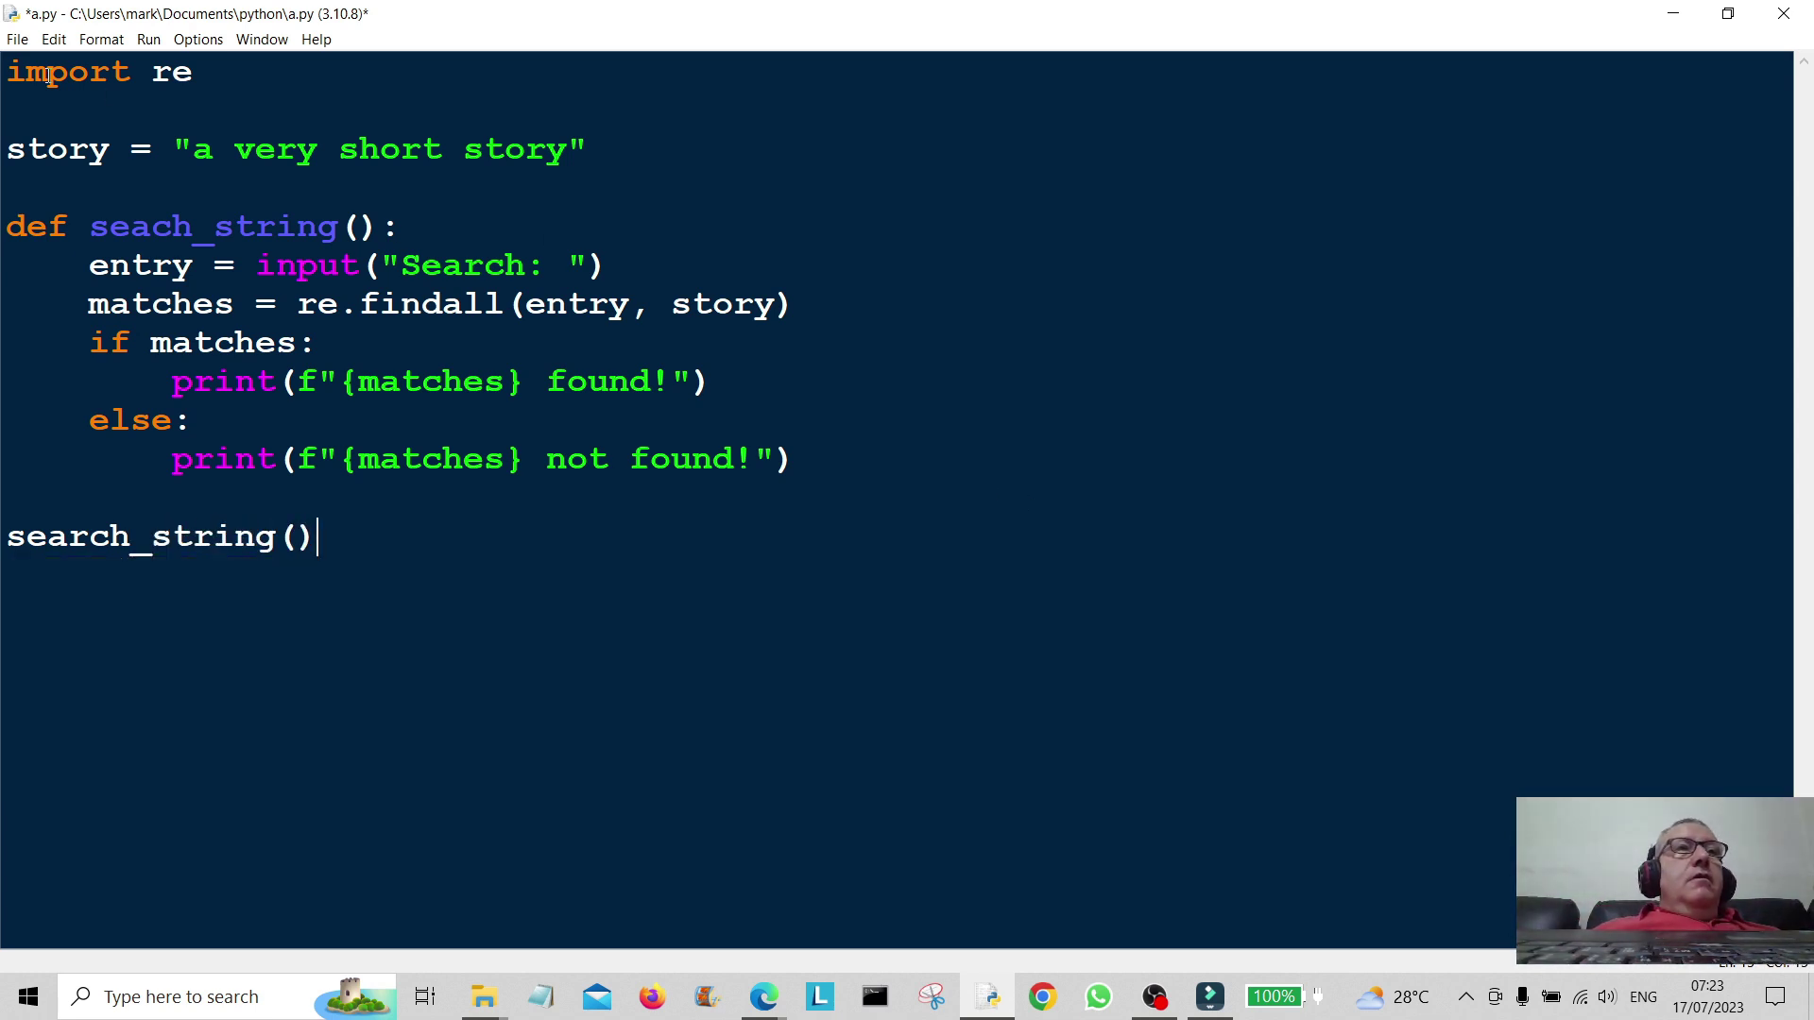
Step: Add a search_string() call below the function and save a.py with File > Save
left_click(18, 39)
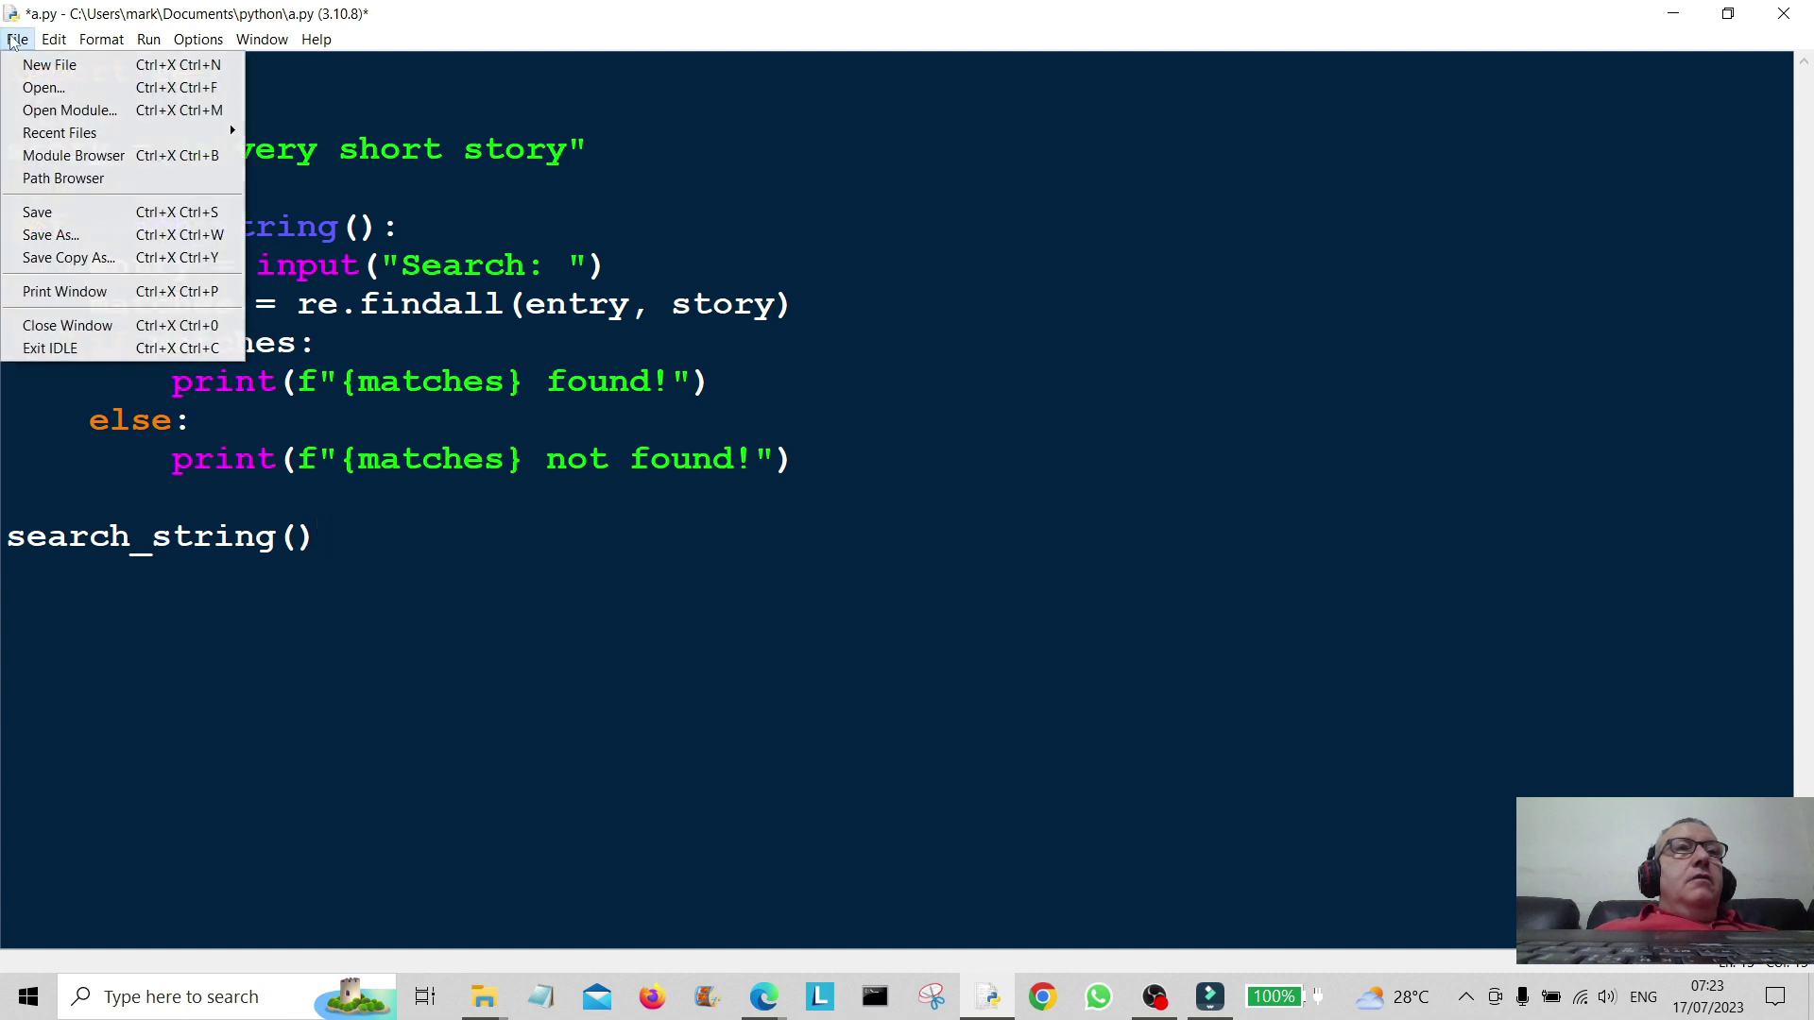
left_click(40, 212)
left_click(149, 39)
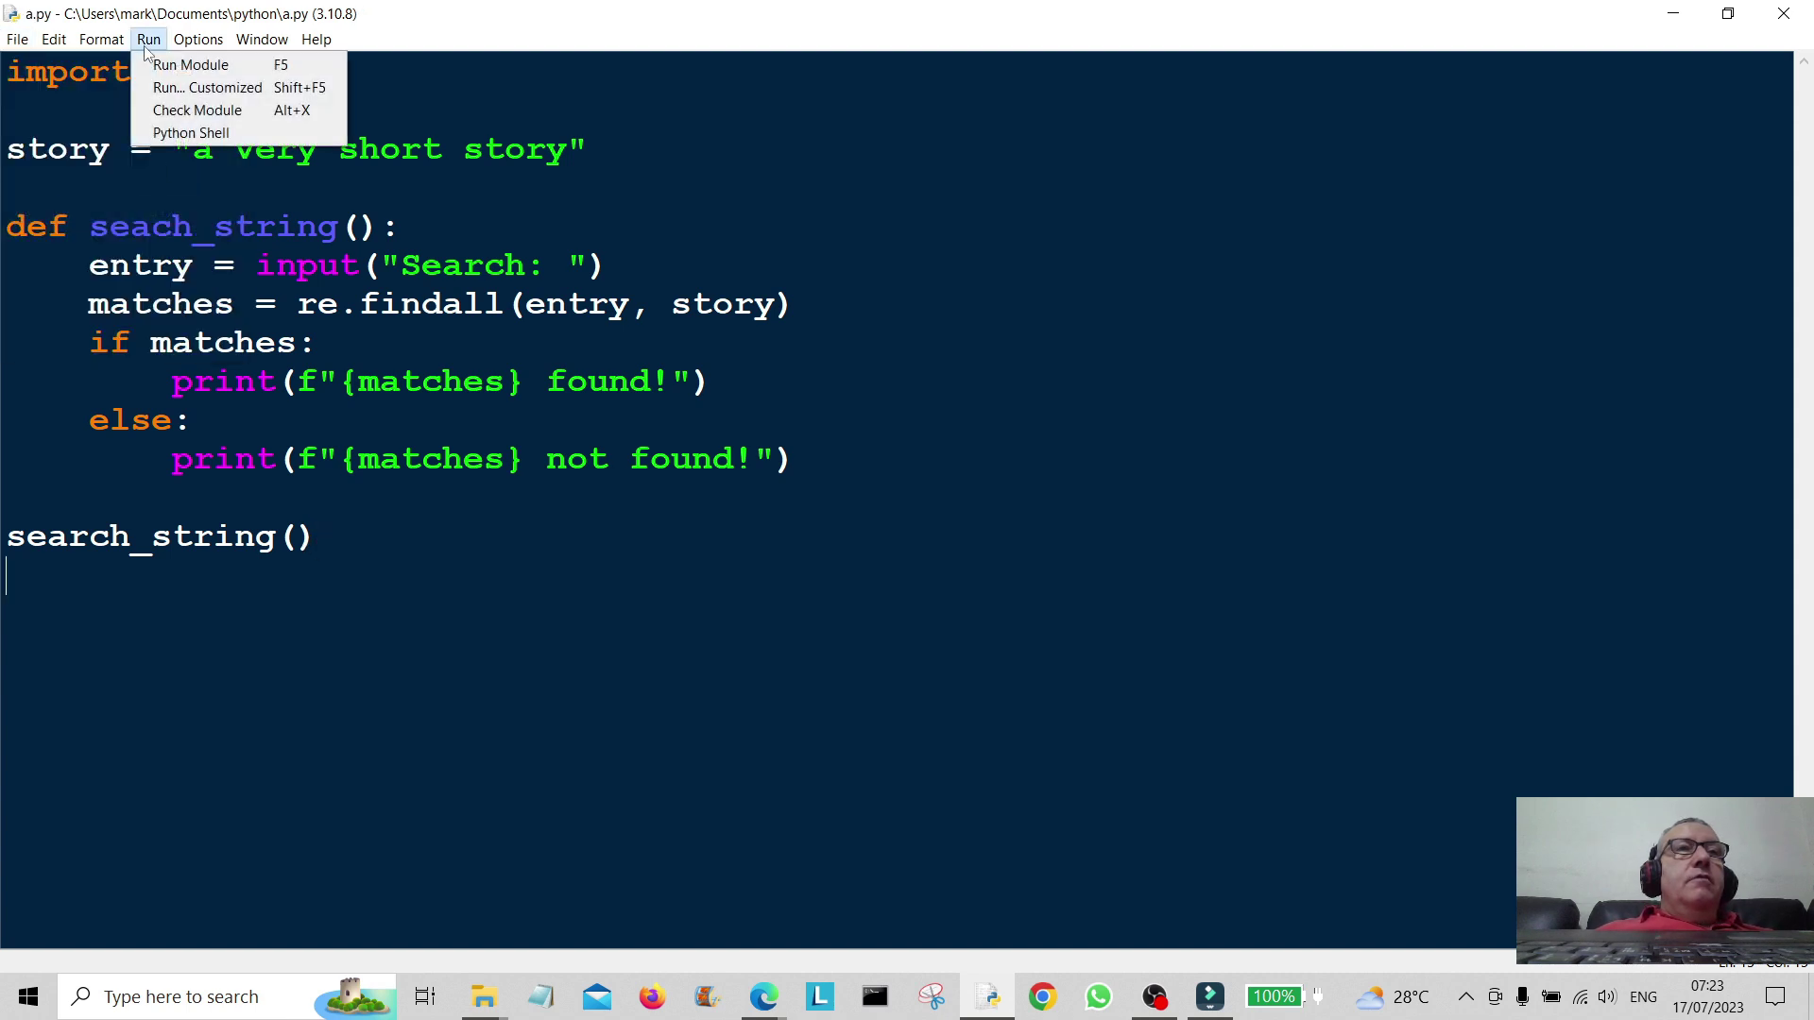
left_click(189, 64)
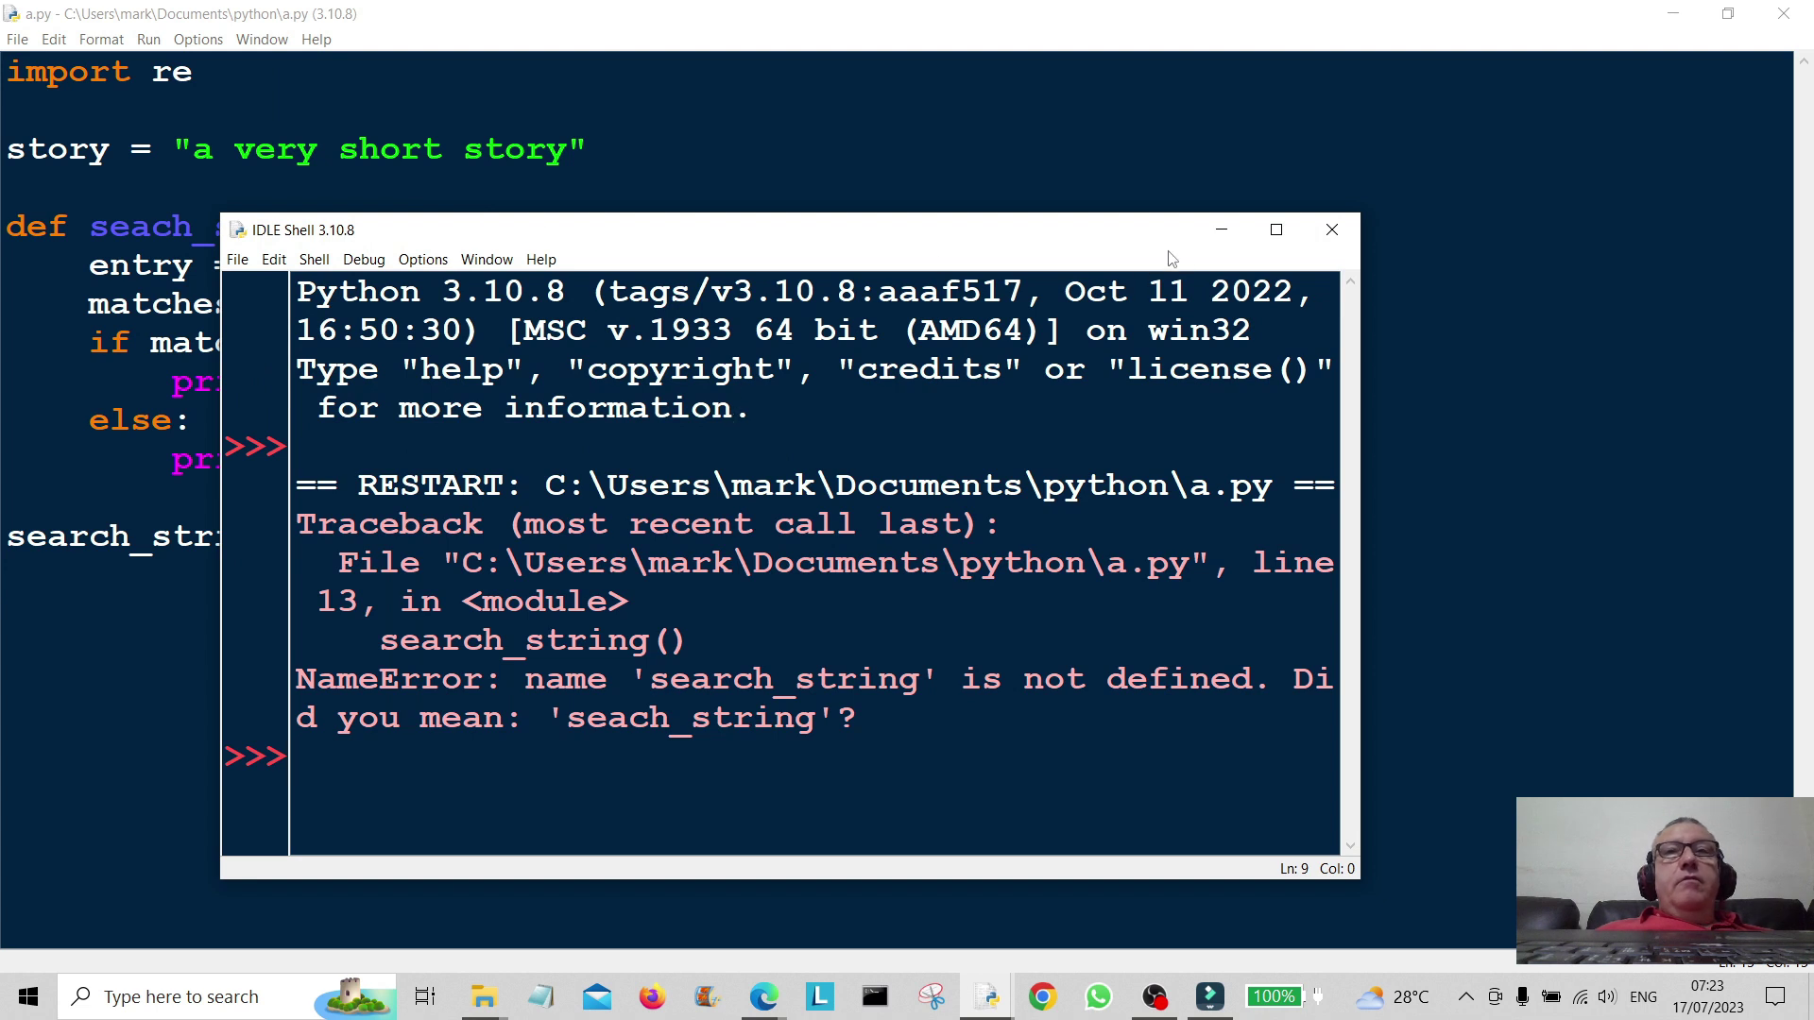
left_click_drag(1156, 235, 1283, 145)
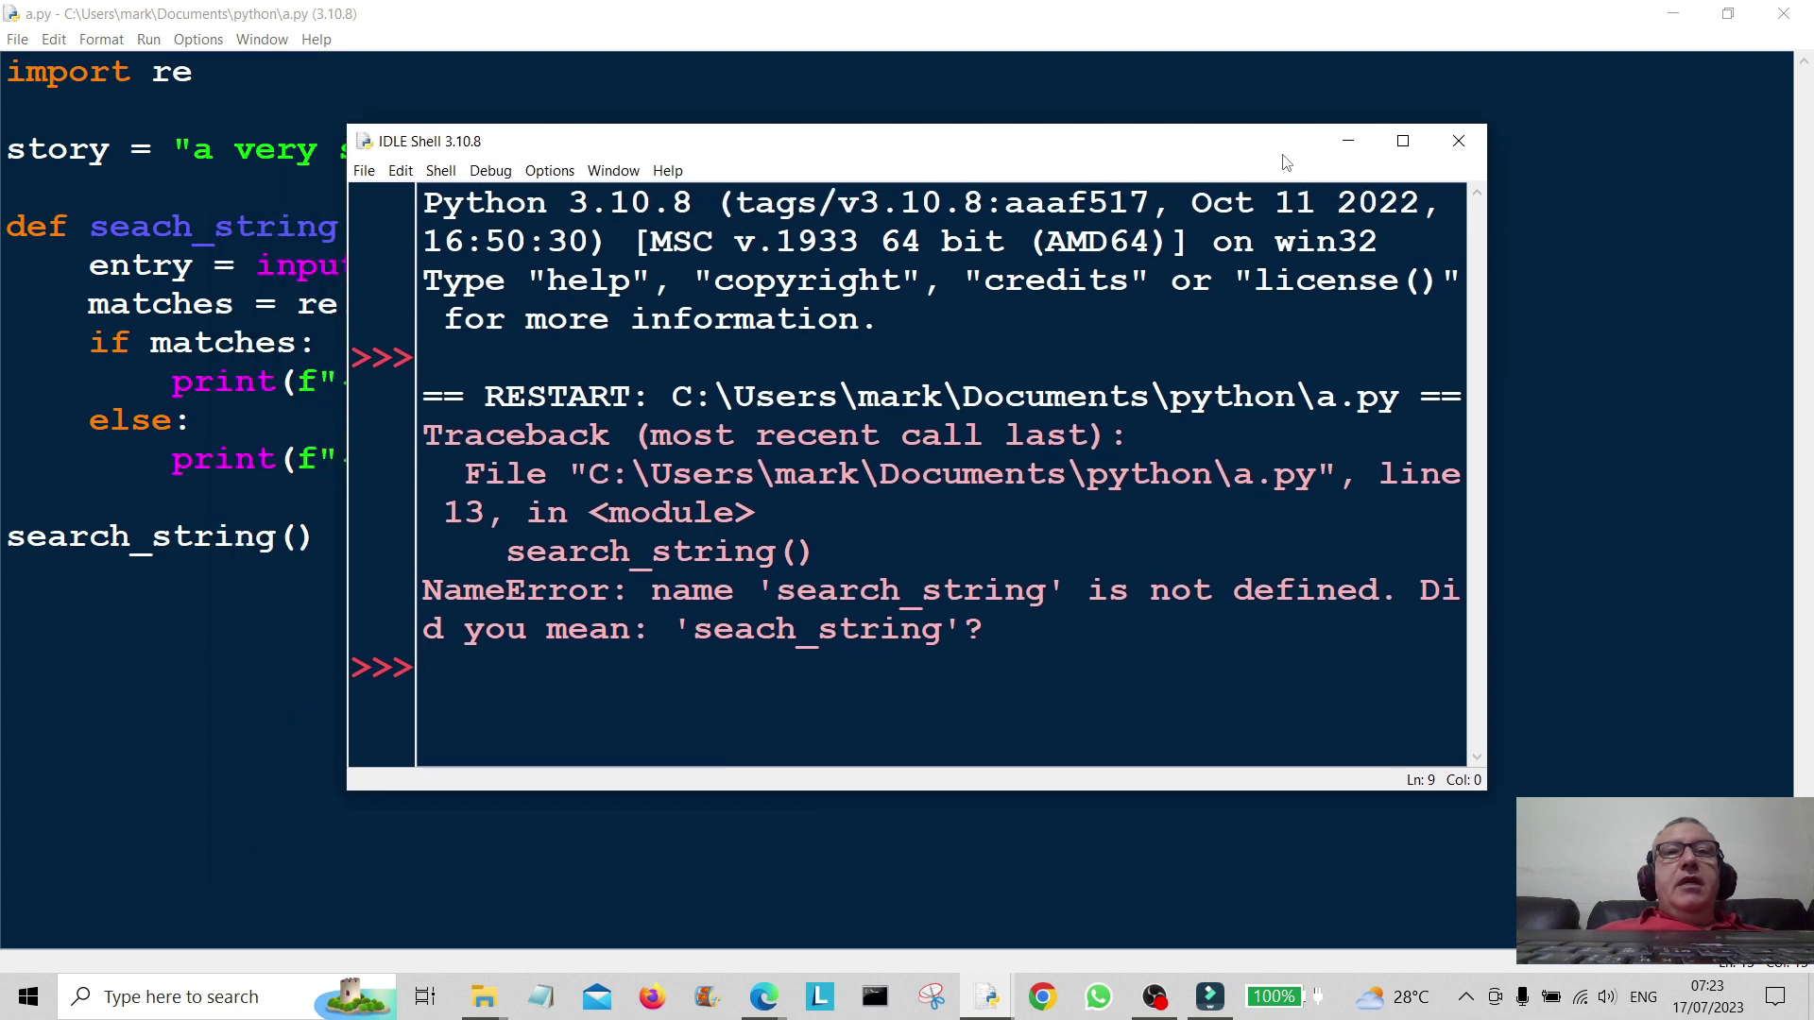
left_click(1459, 139)
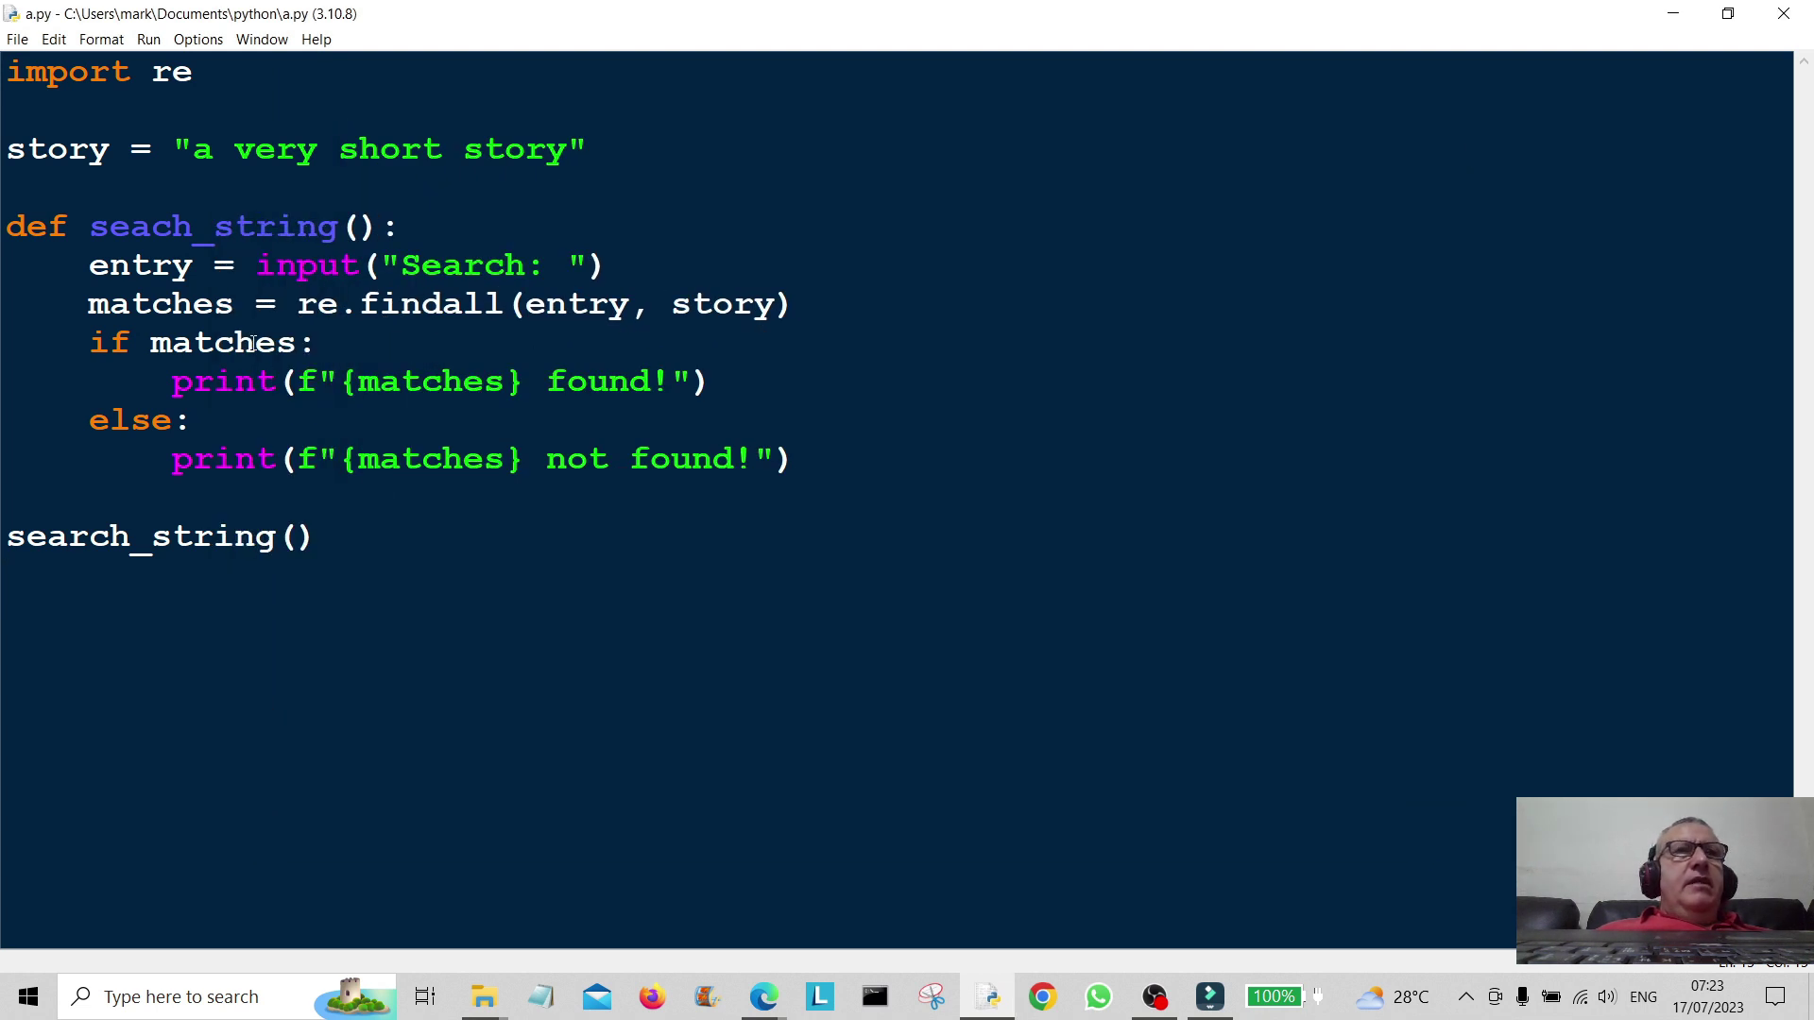
Step: Insert the missing 'r' so the def line reads search_string, then save a.py
left_click_drag(149, 226, 171, 264)
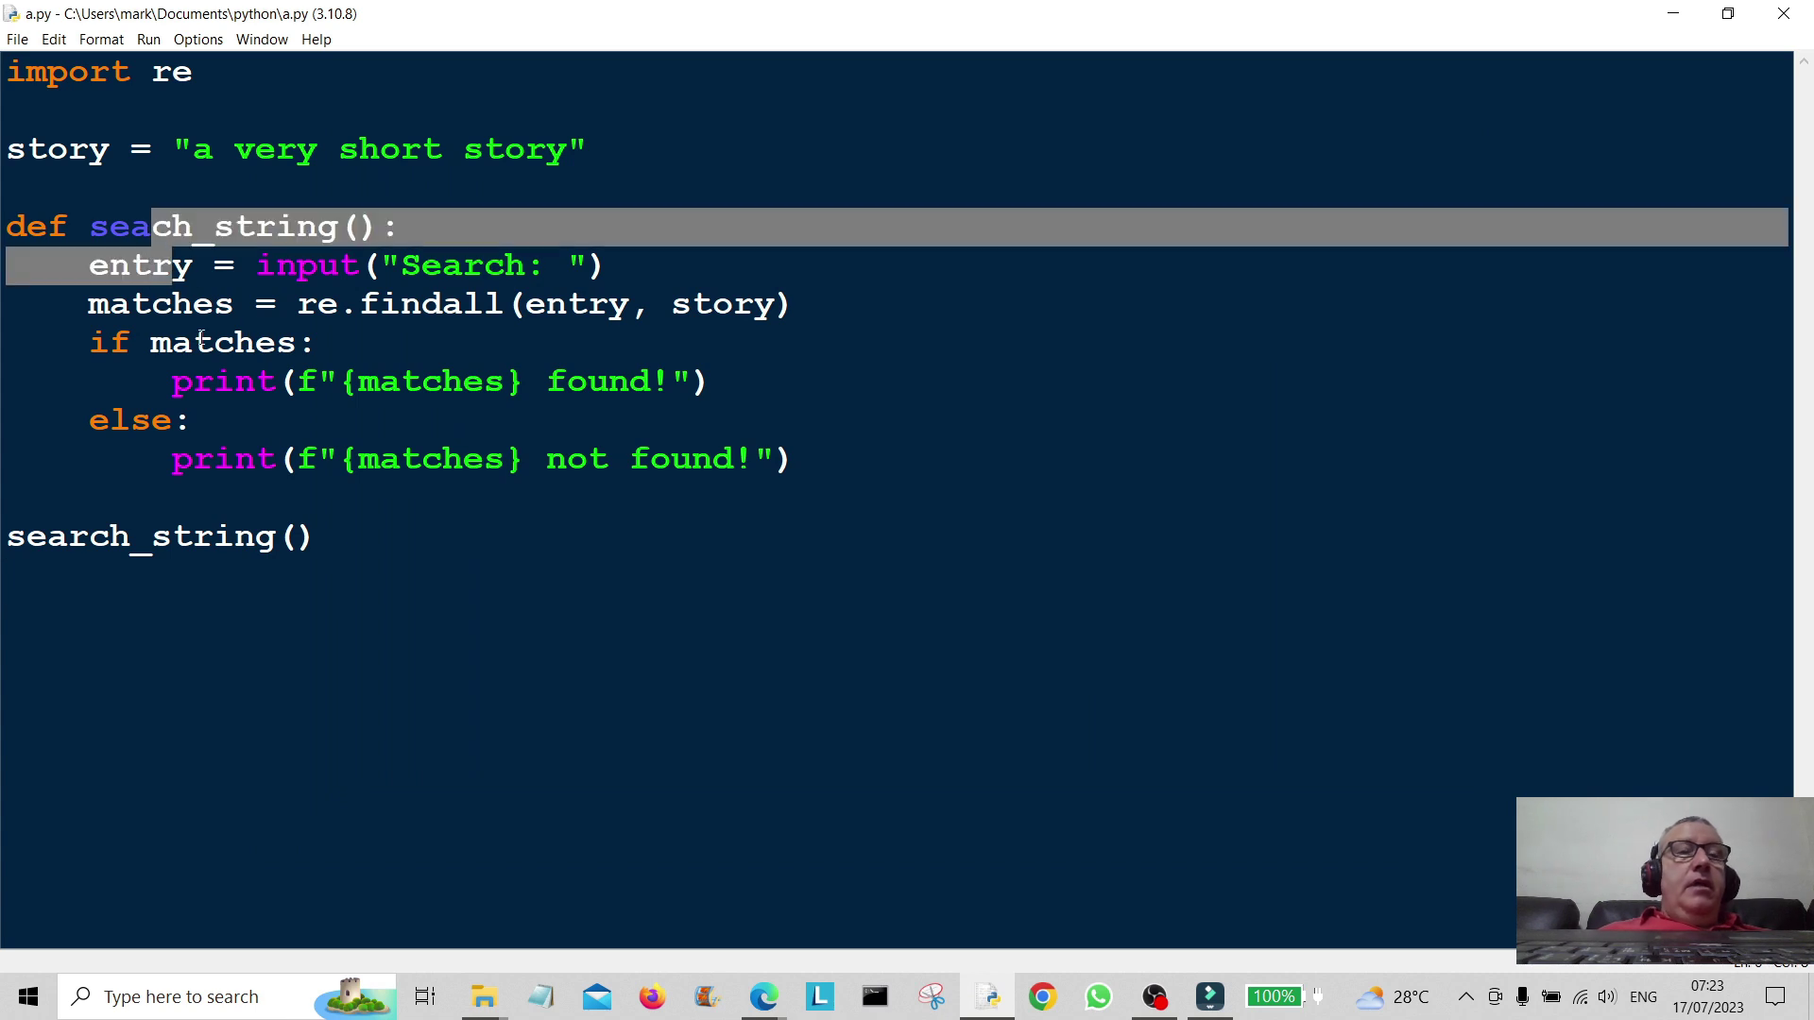
left_click(568, 342)
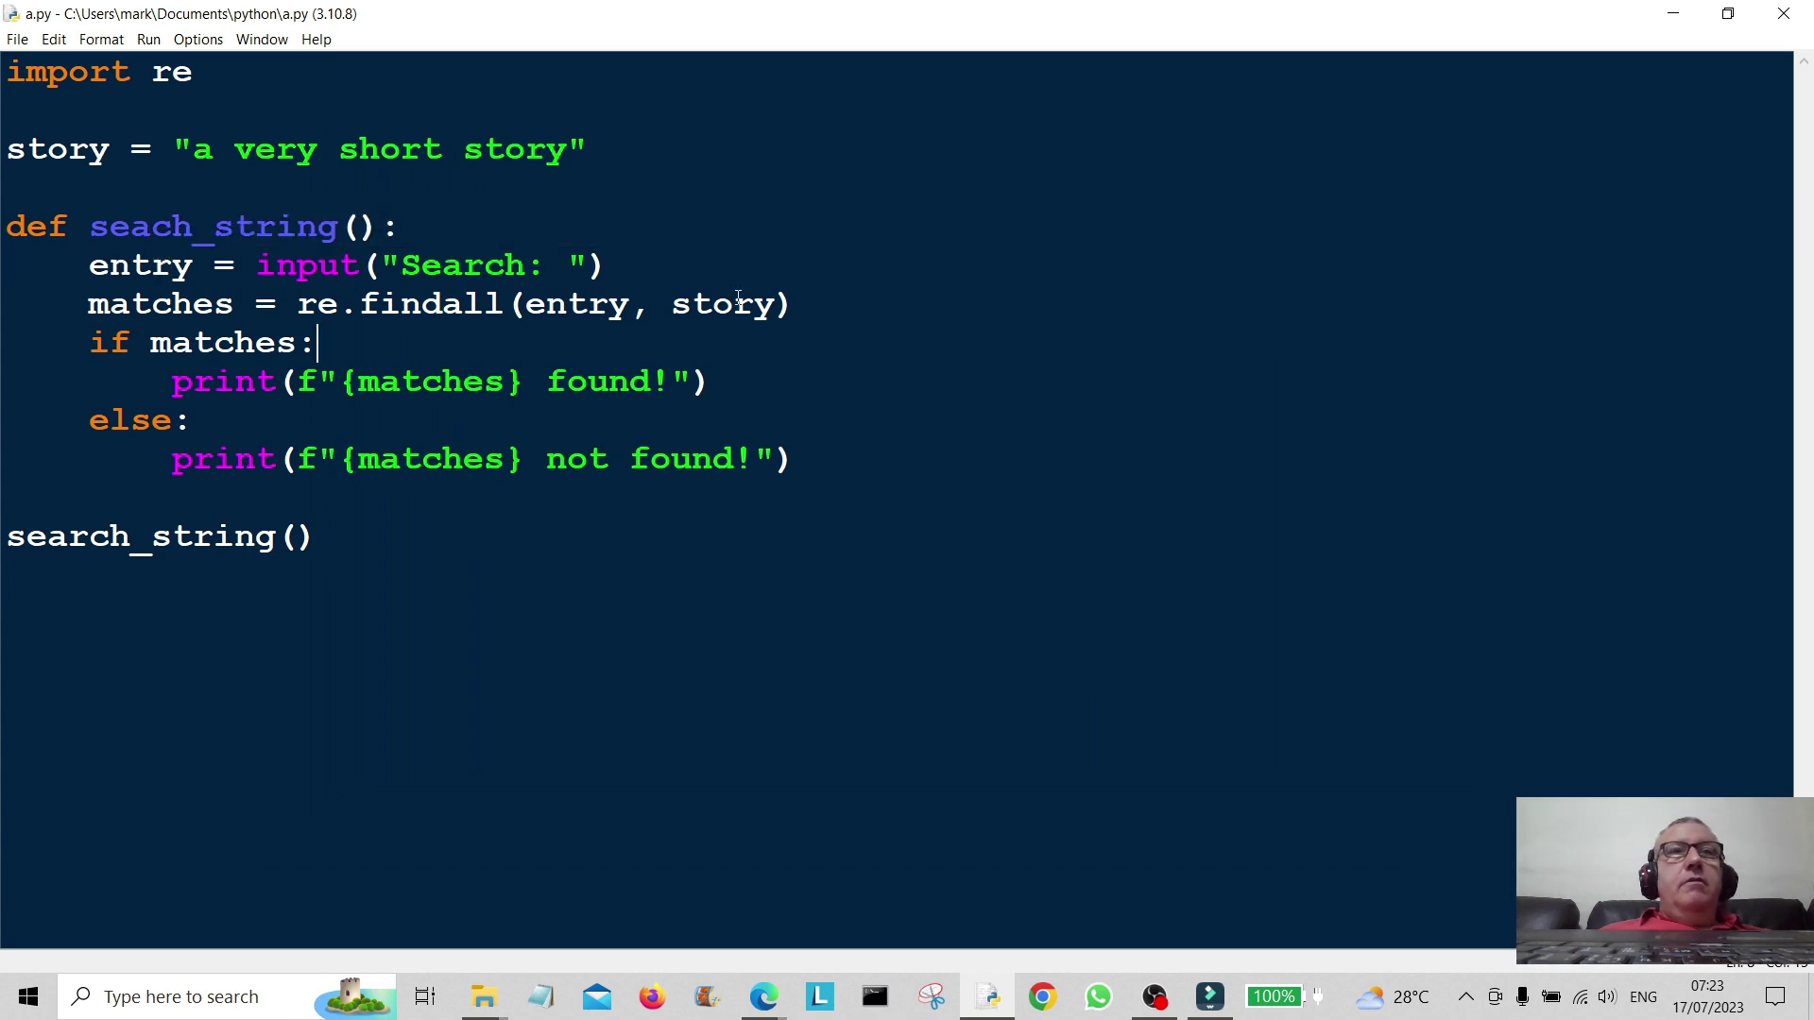
left_click(151, 228)
type("r")
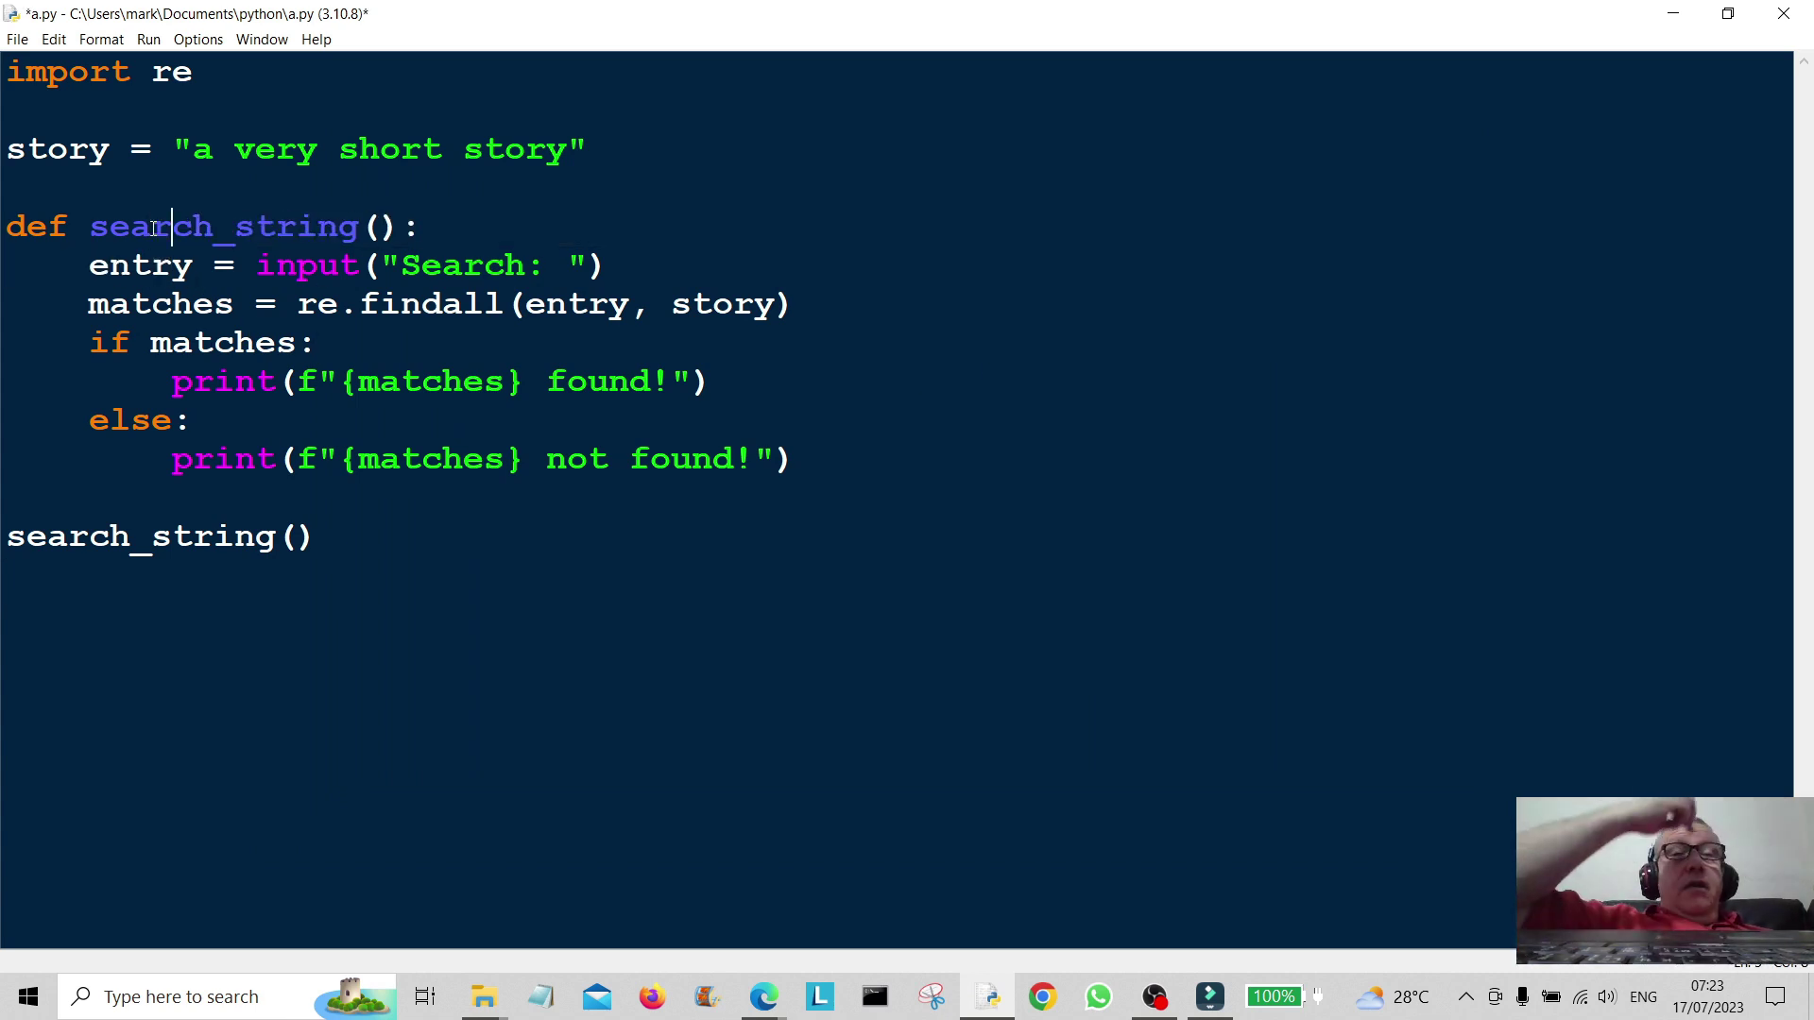
left_click(17, 38)
left_click(42, 214)
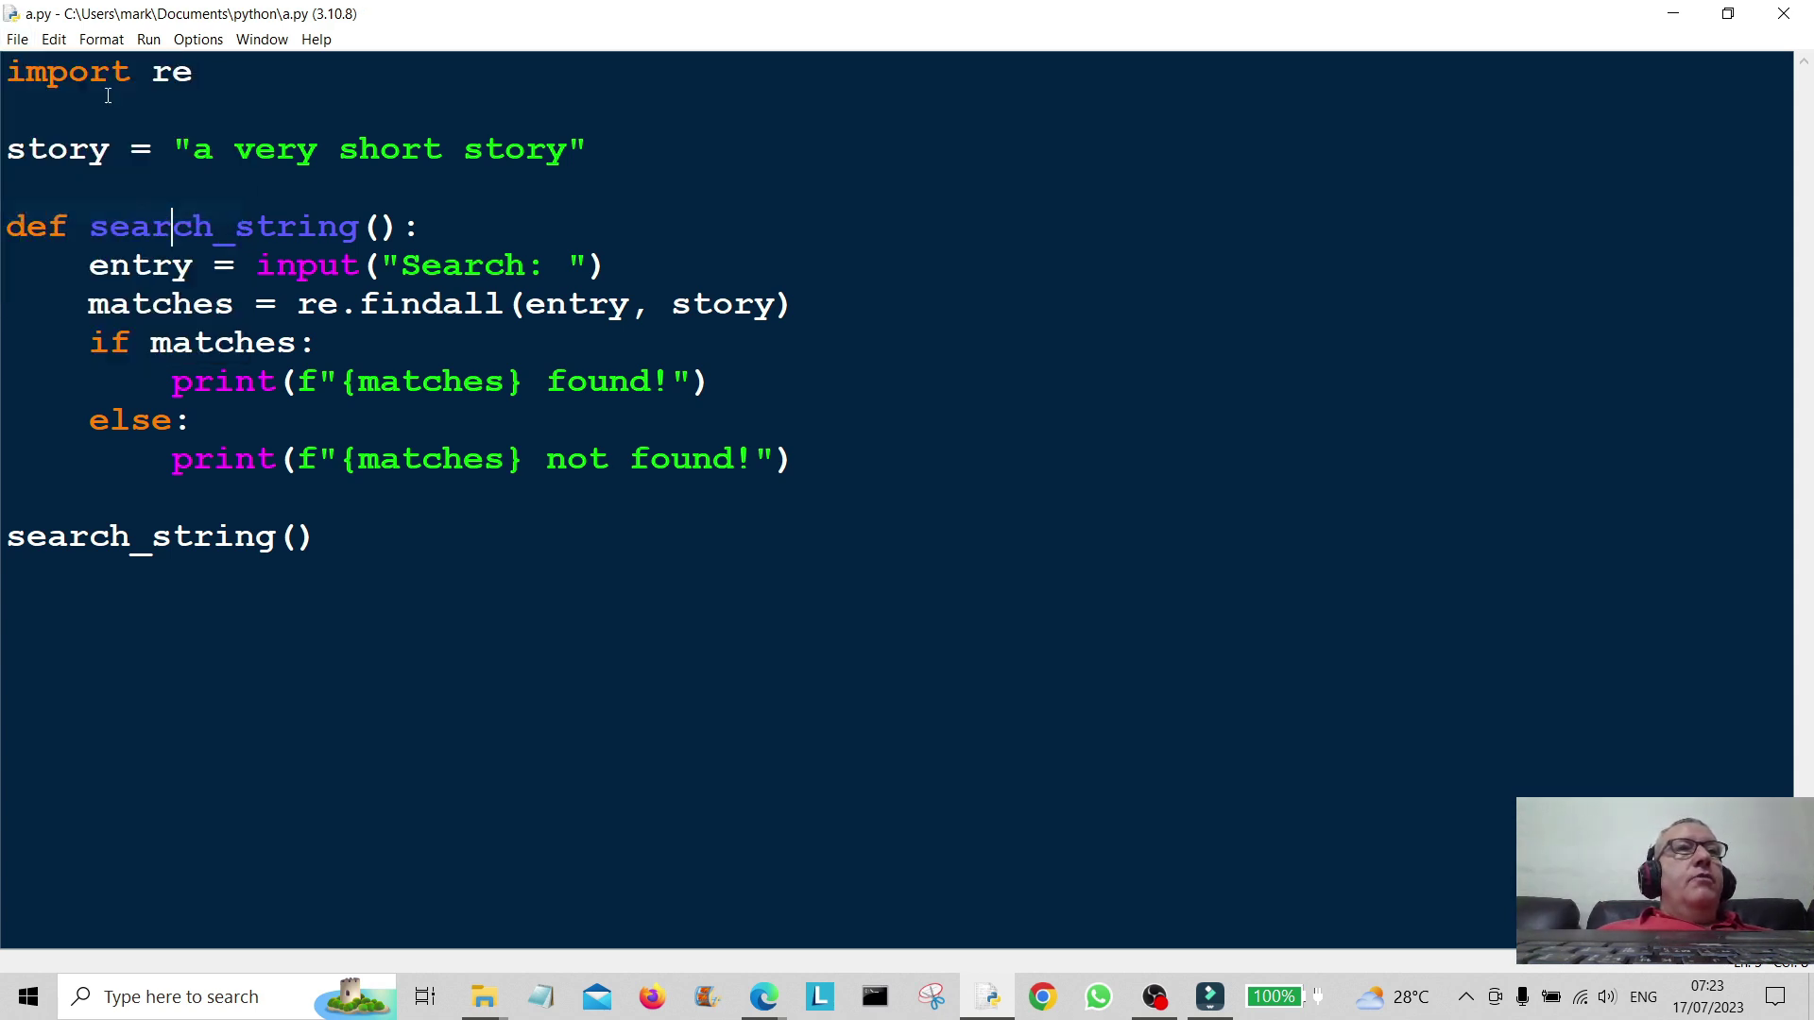
left_click(148, 38)
left_click(198, 63)
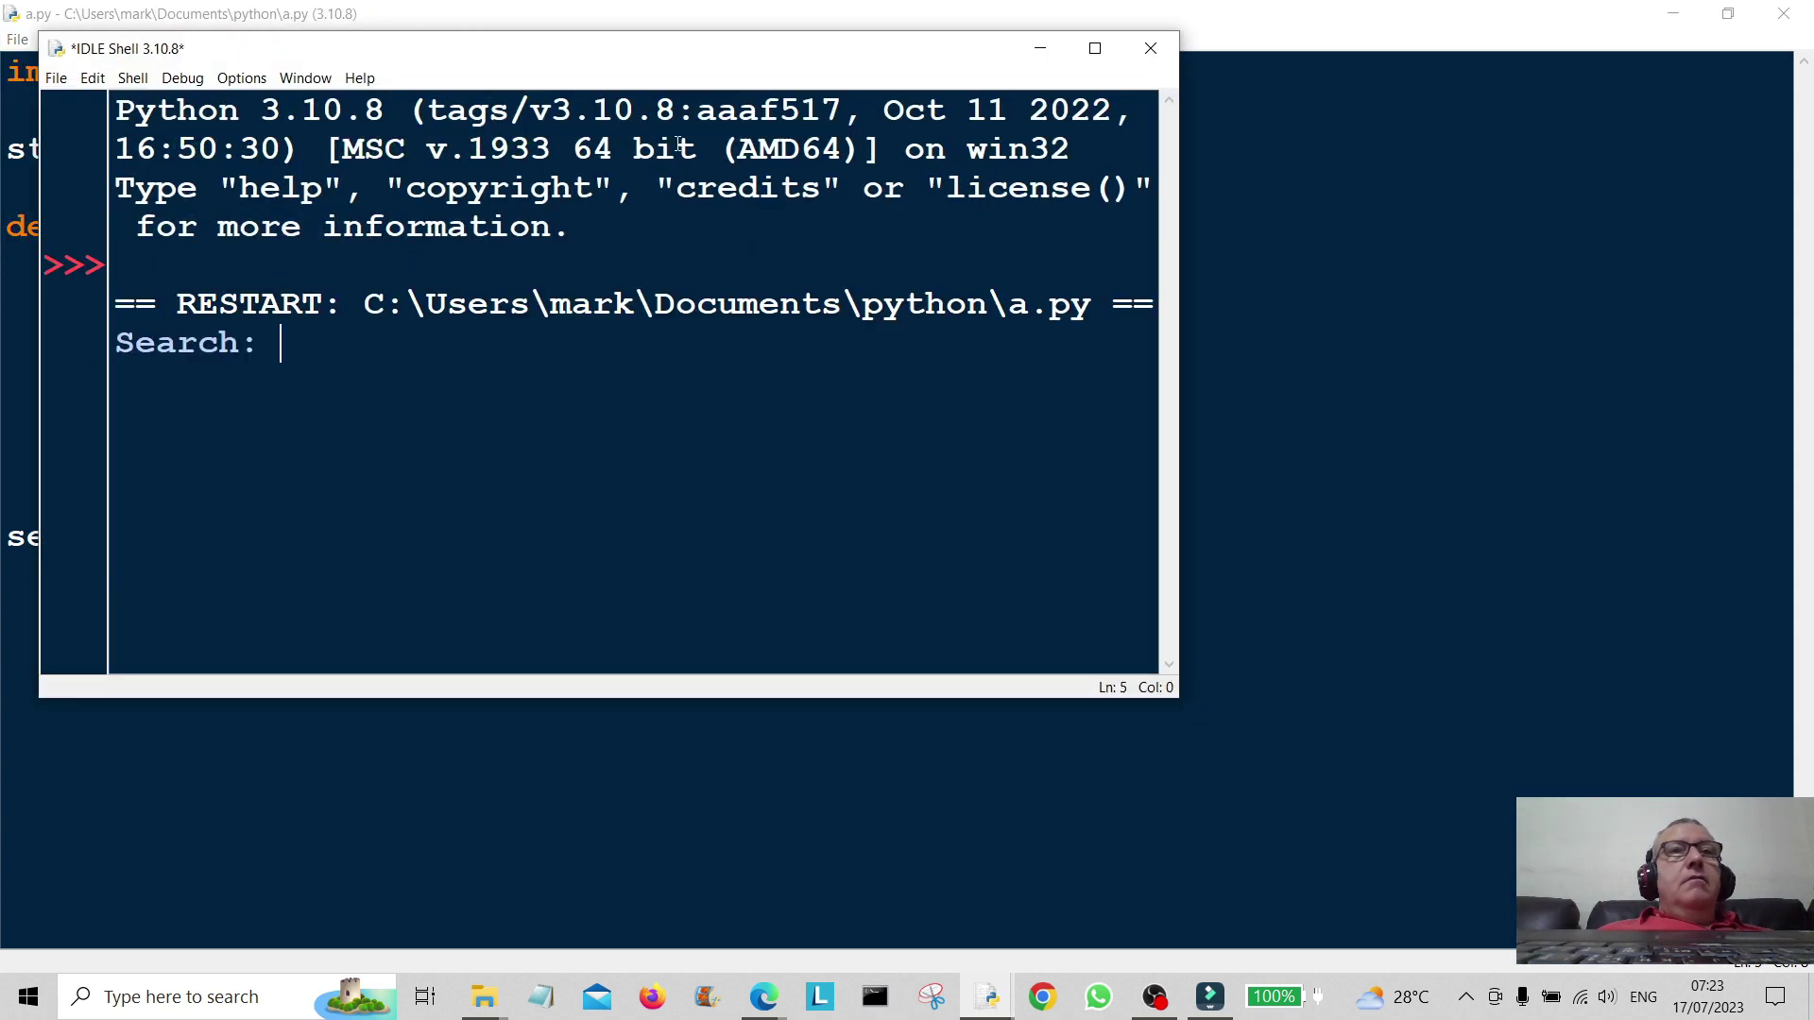
left_click_drag(636, 72, 750, 202)
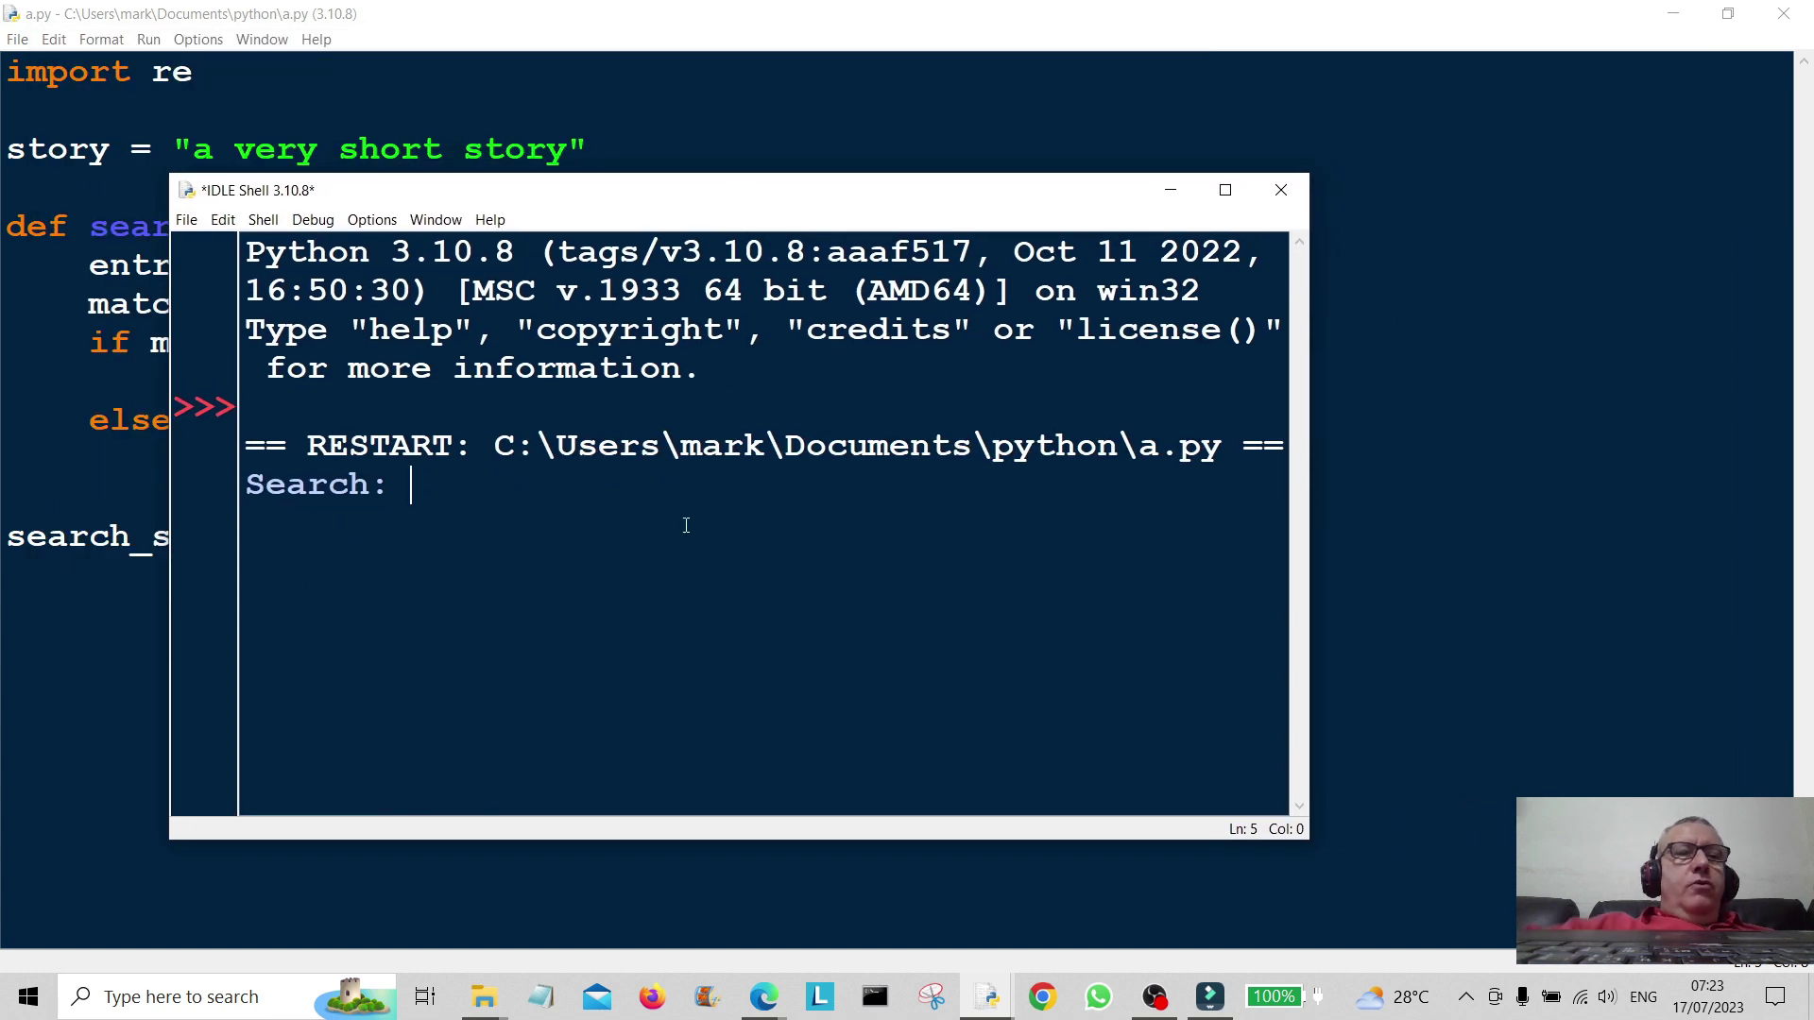
type("story")
key("Return")
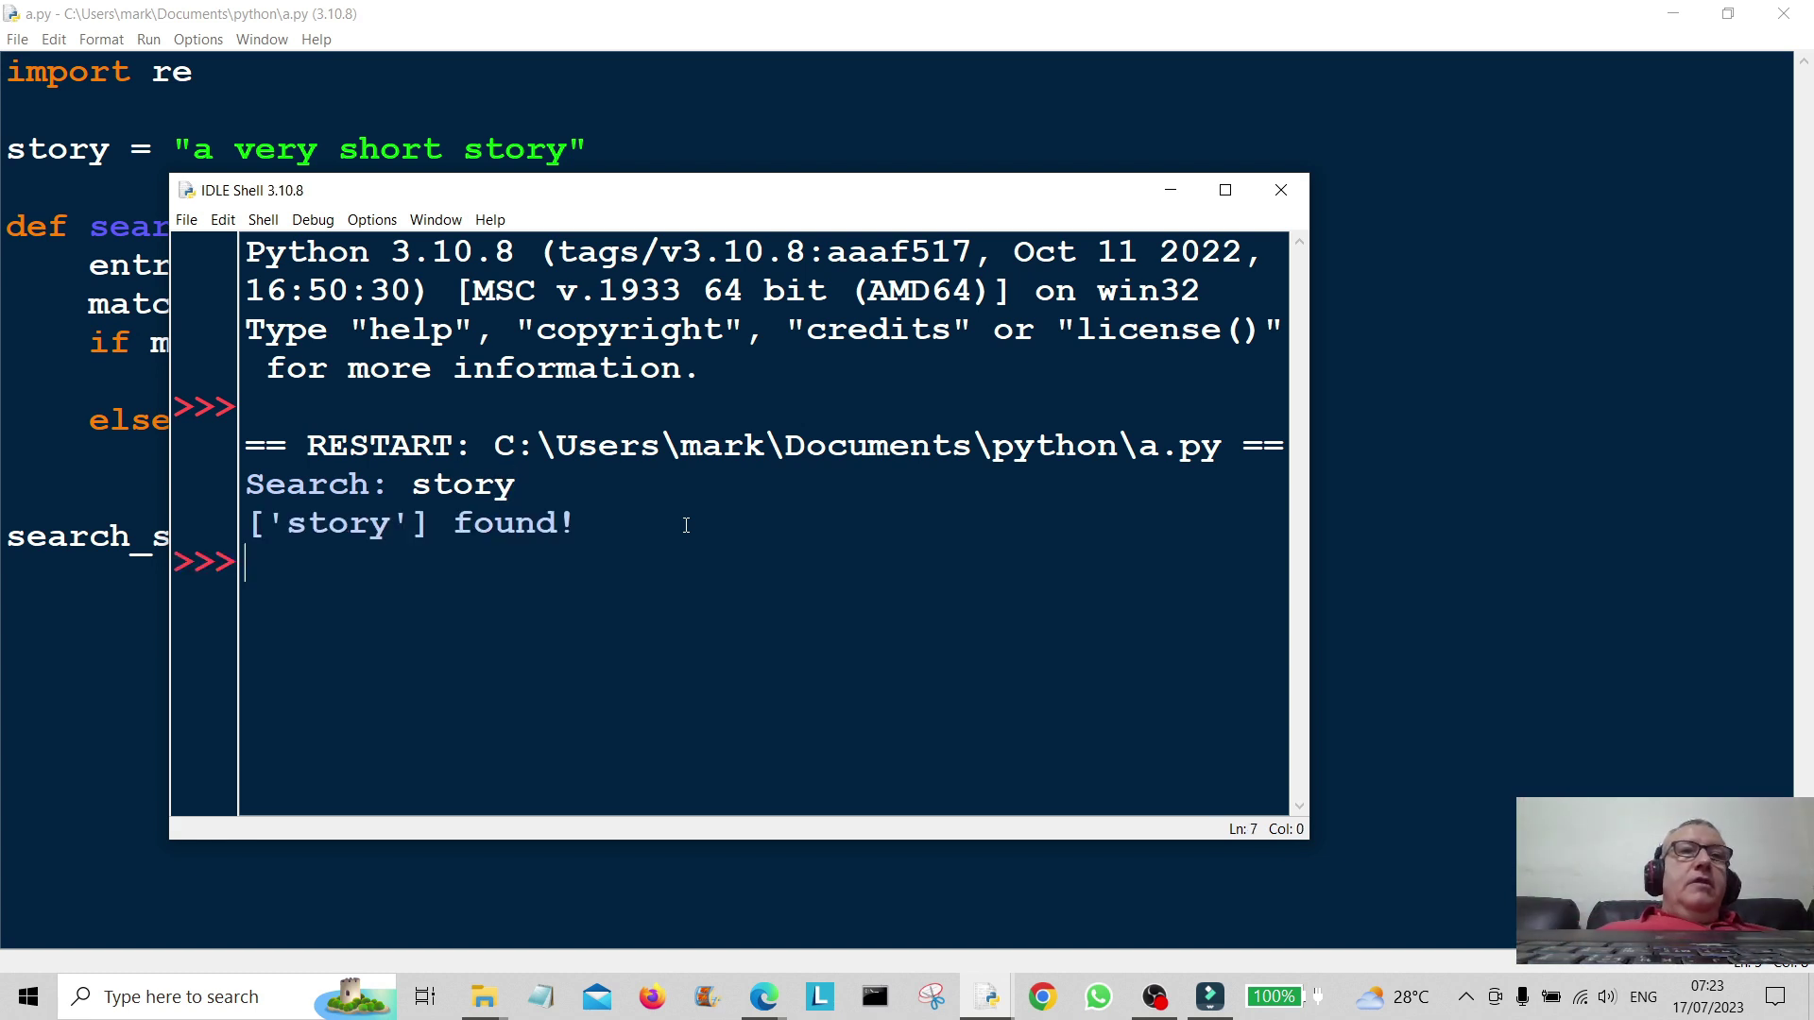
left_click(1282, 191)
left_click(147, 38)
left_click(206, 69)
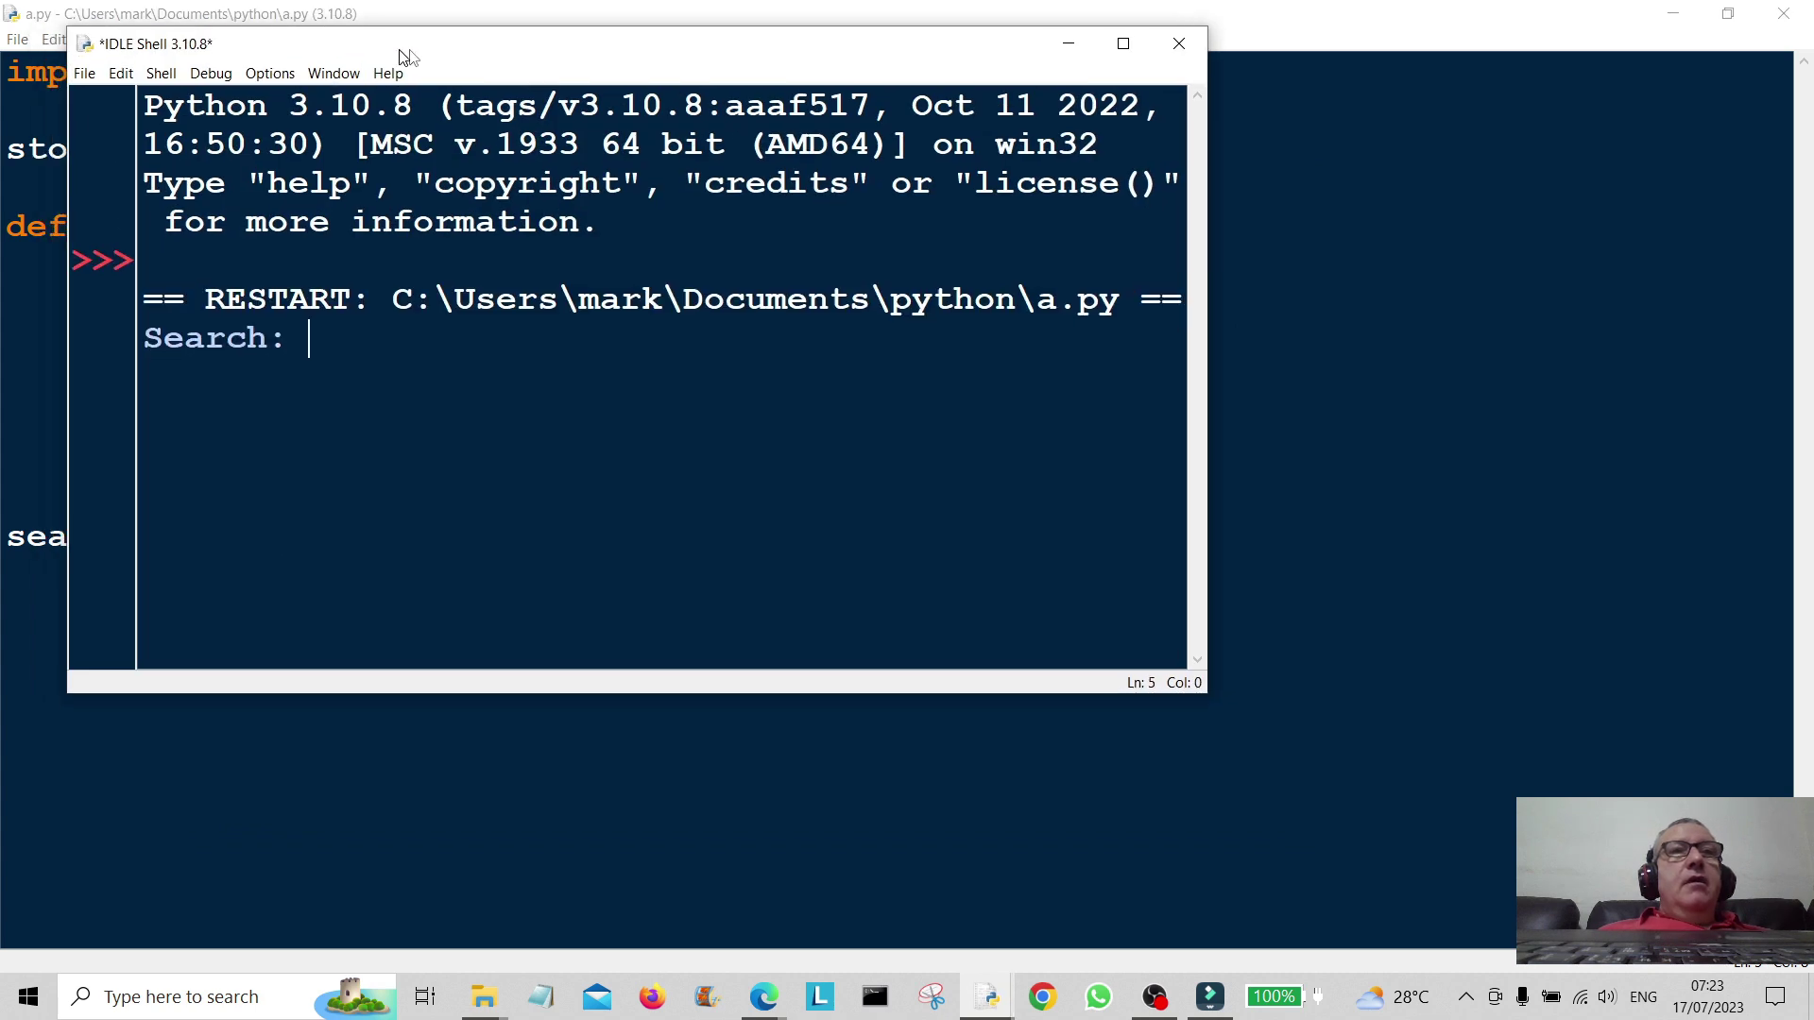
left_click_drag(362, 50, 949, 233)
type("car")
key("Return")
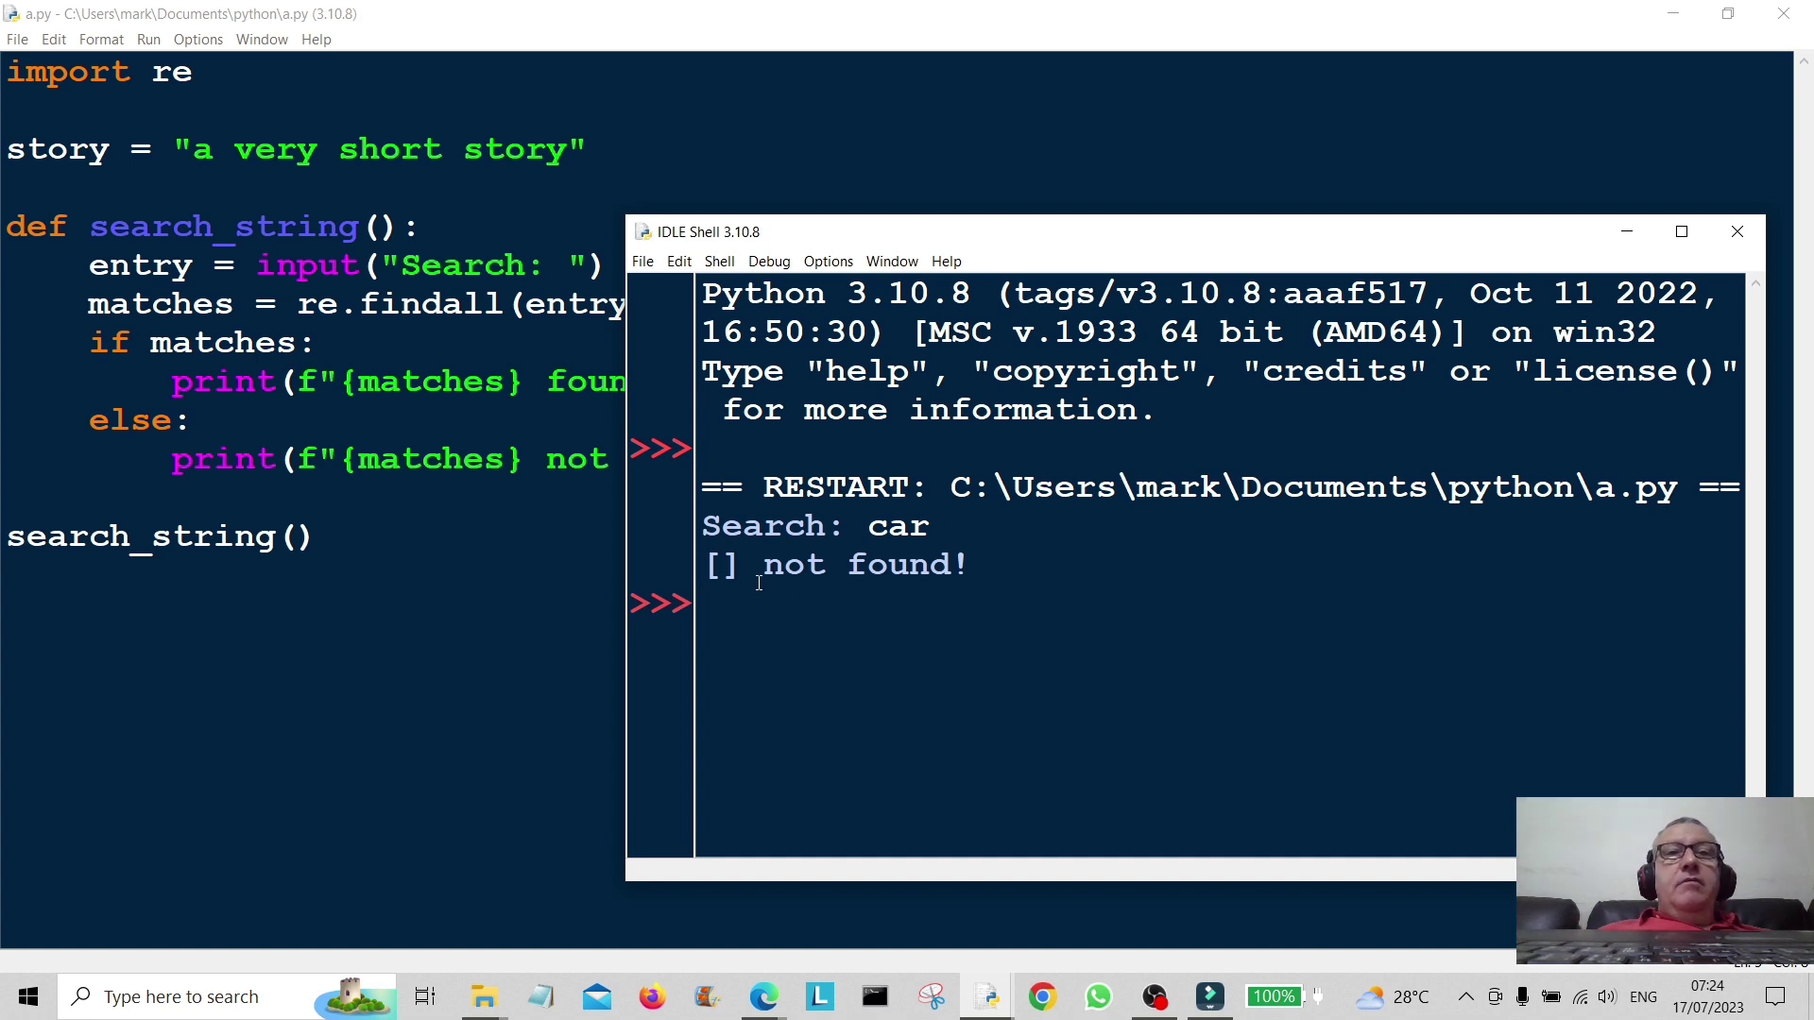
left_click(1736, 232)
left_click(150, 38)
left_click(184, 64)
left_click_drag(560, 86, 1134, 195)
type("xxx")
key("Return")
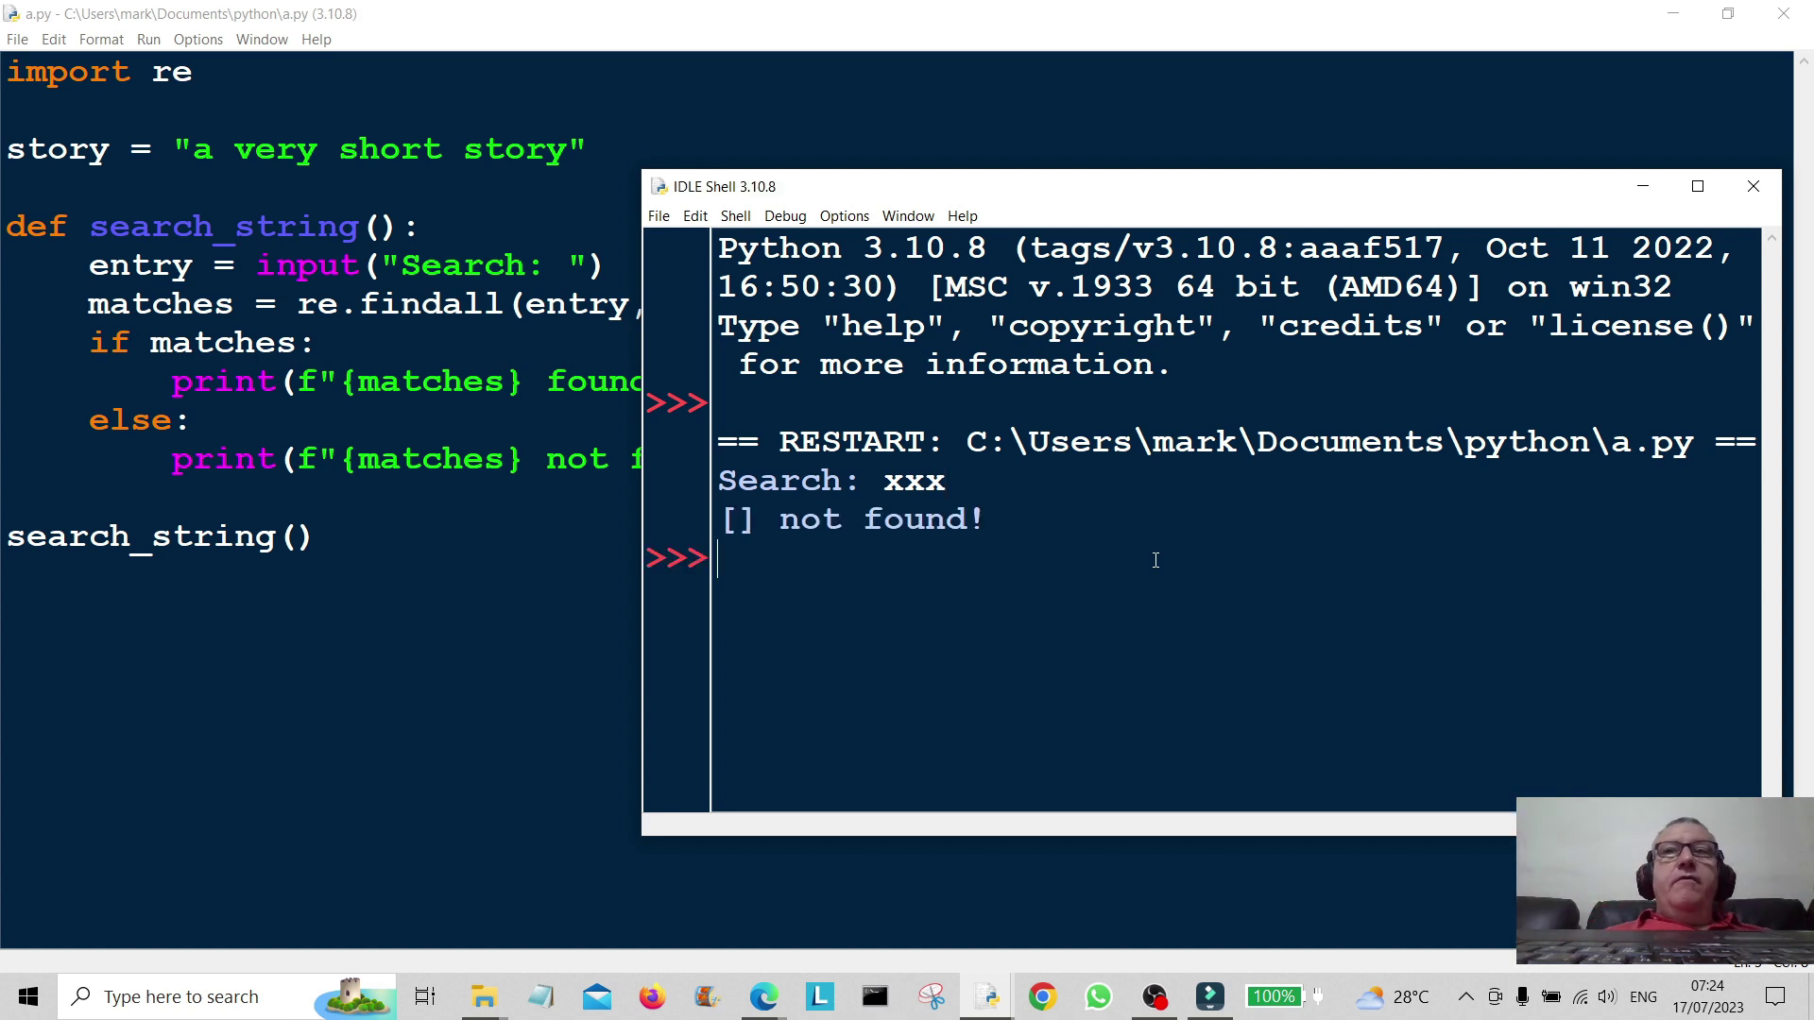
left_click(1751, 186)
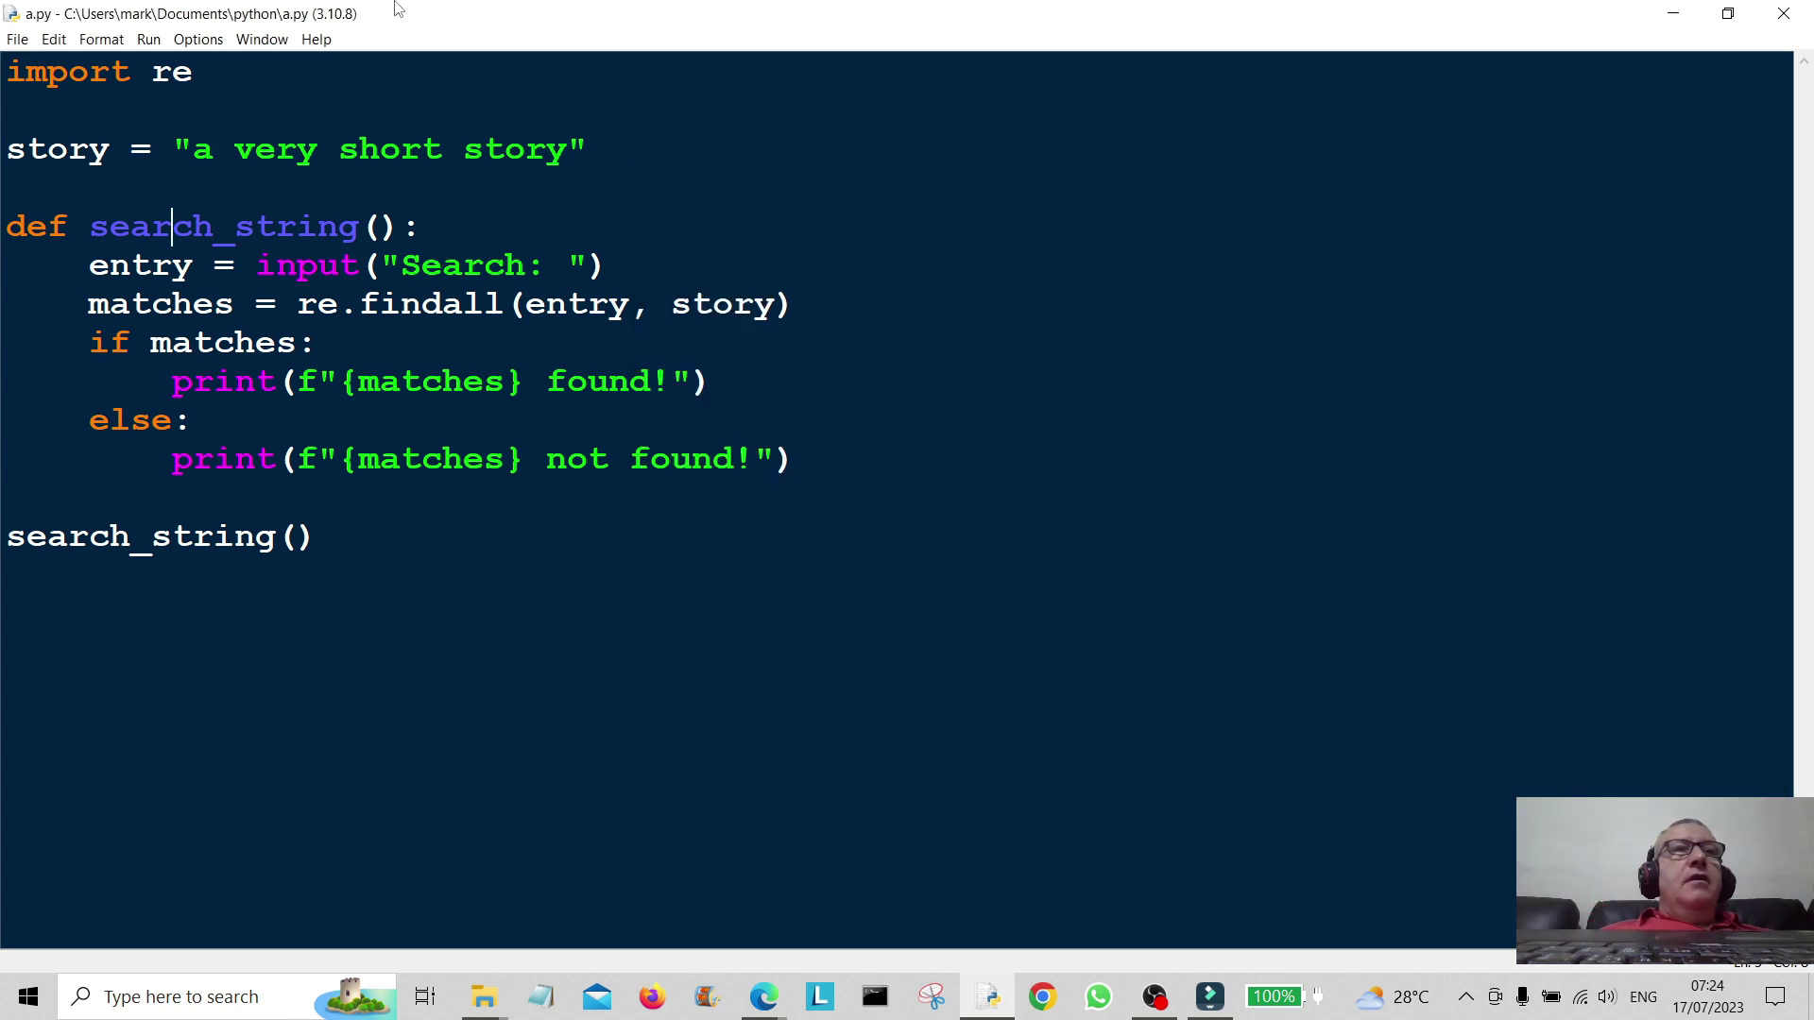
left_click(149, 38)
left_click(185, 59)
left_click_drag(630, 111, 1099, 197)
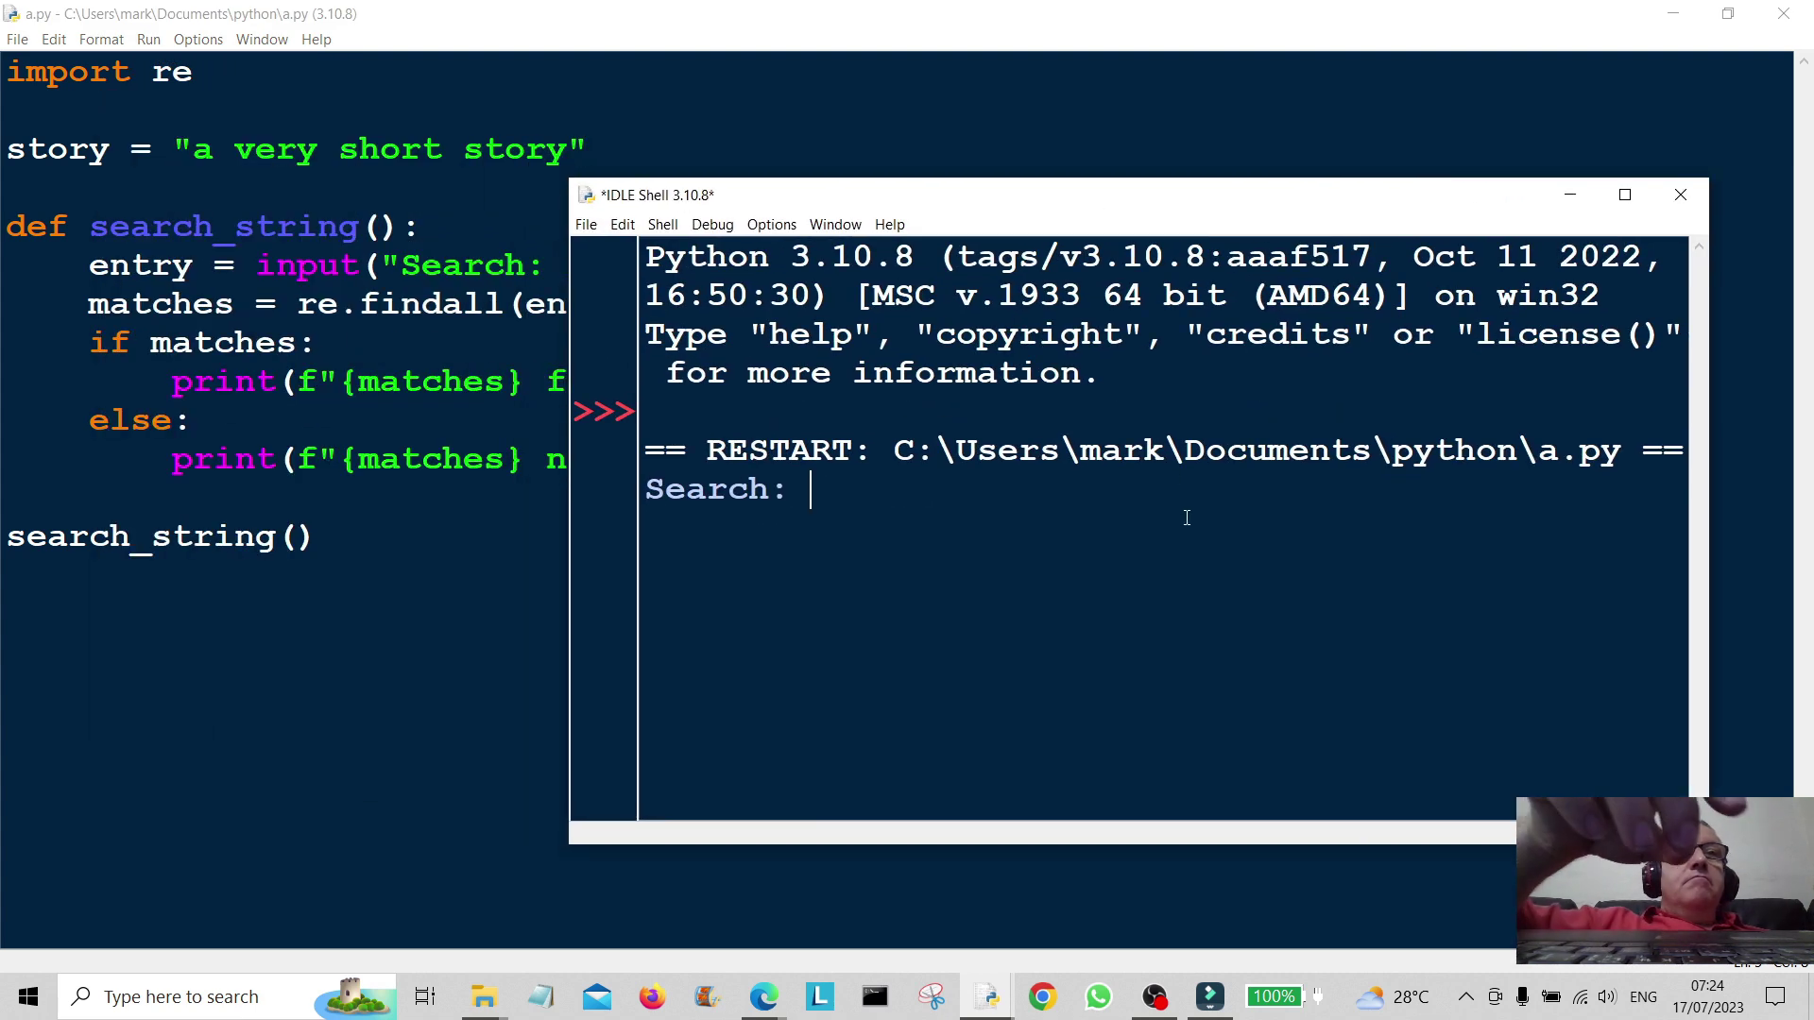
type("very")
key("Return")
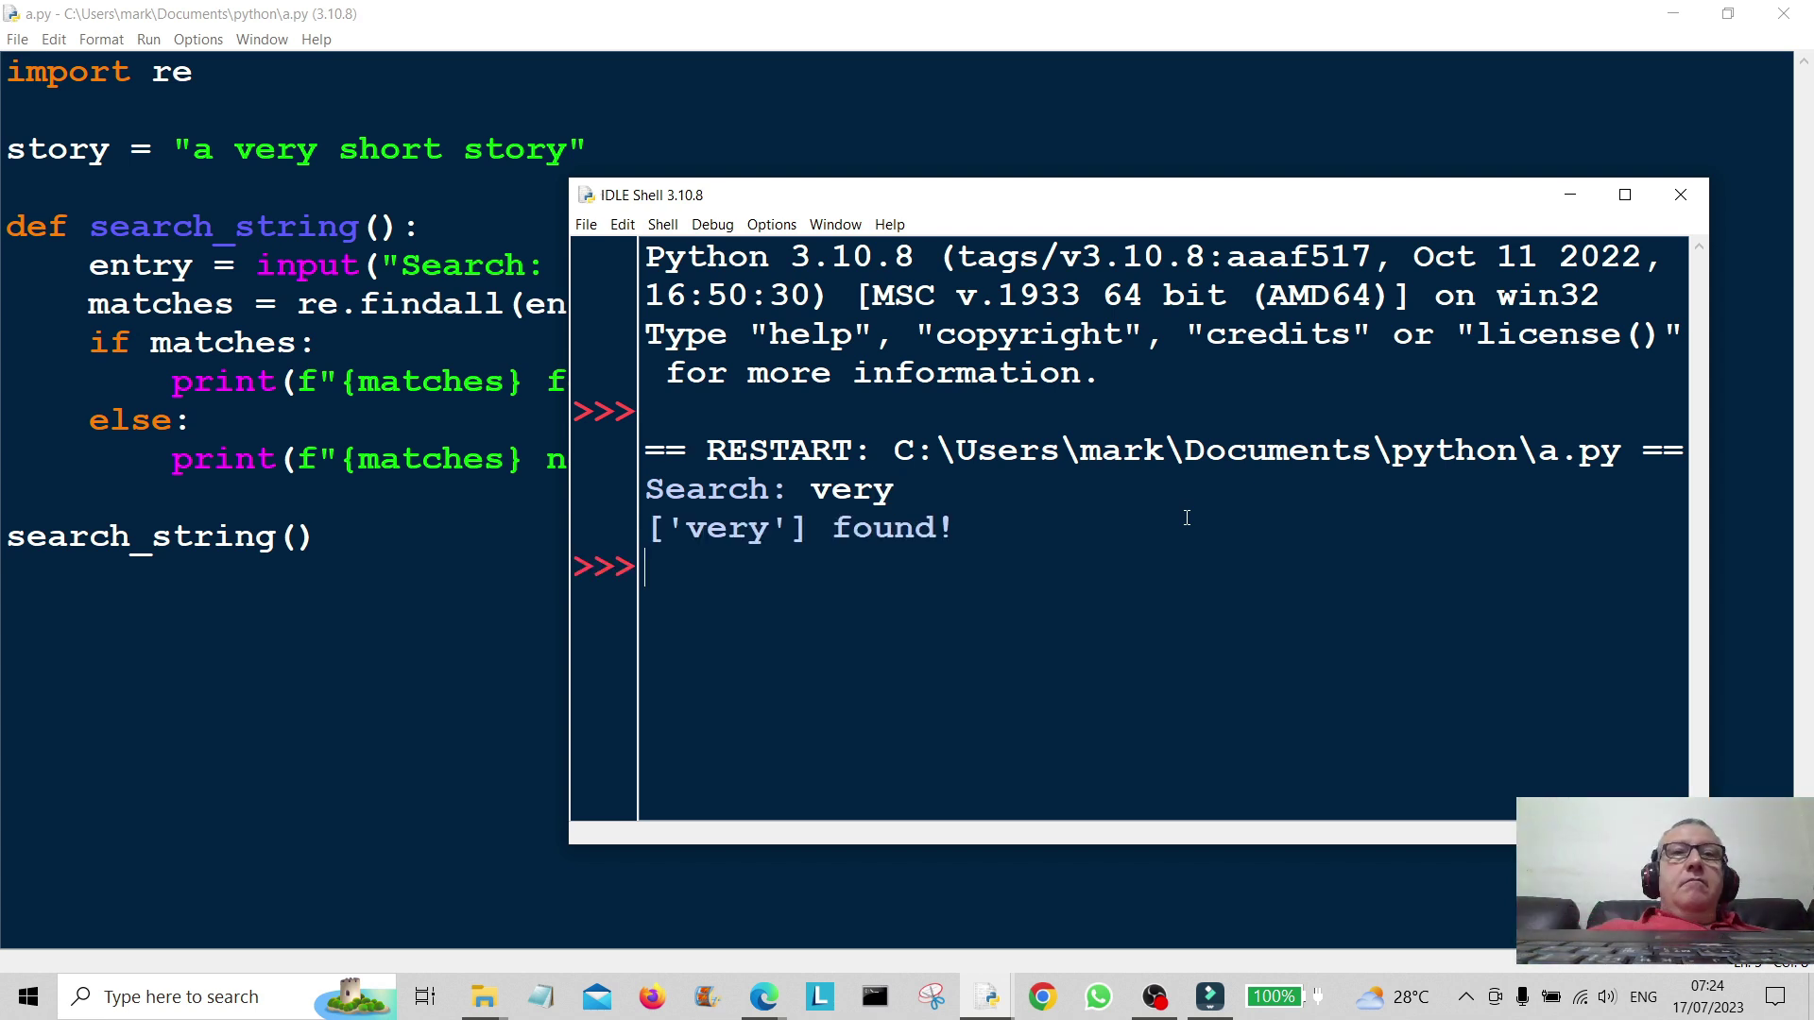
left_click(1681, 195)
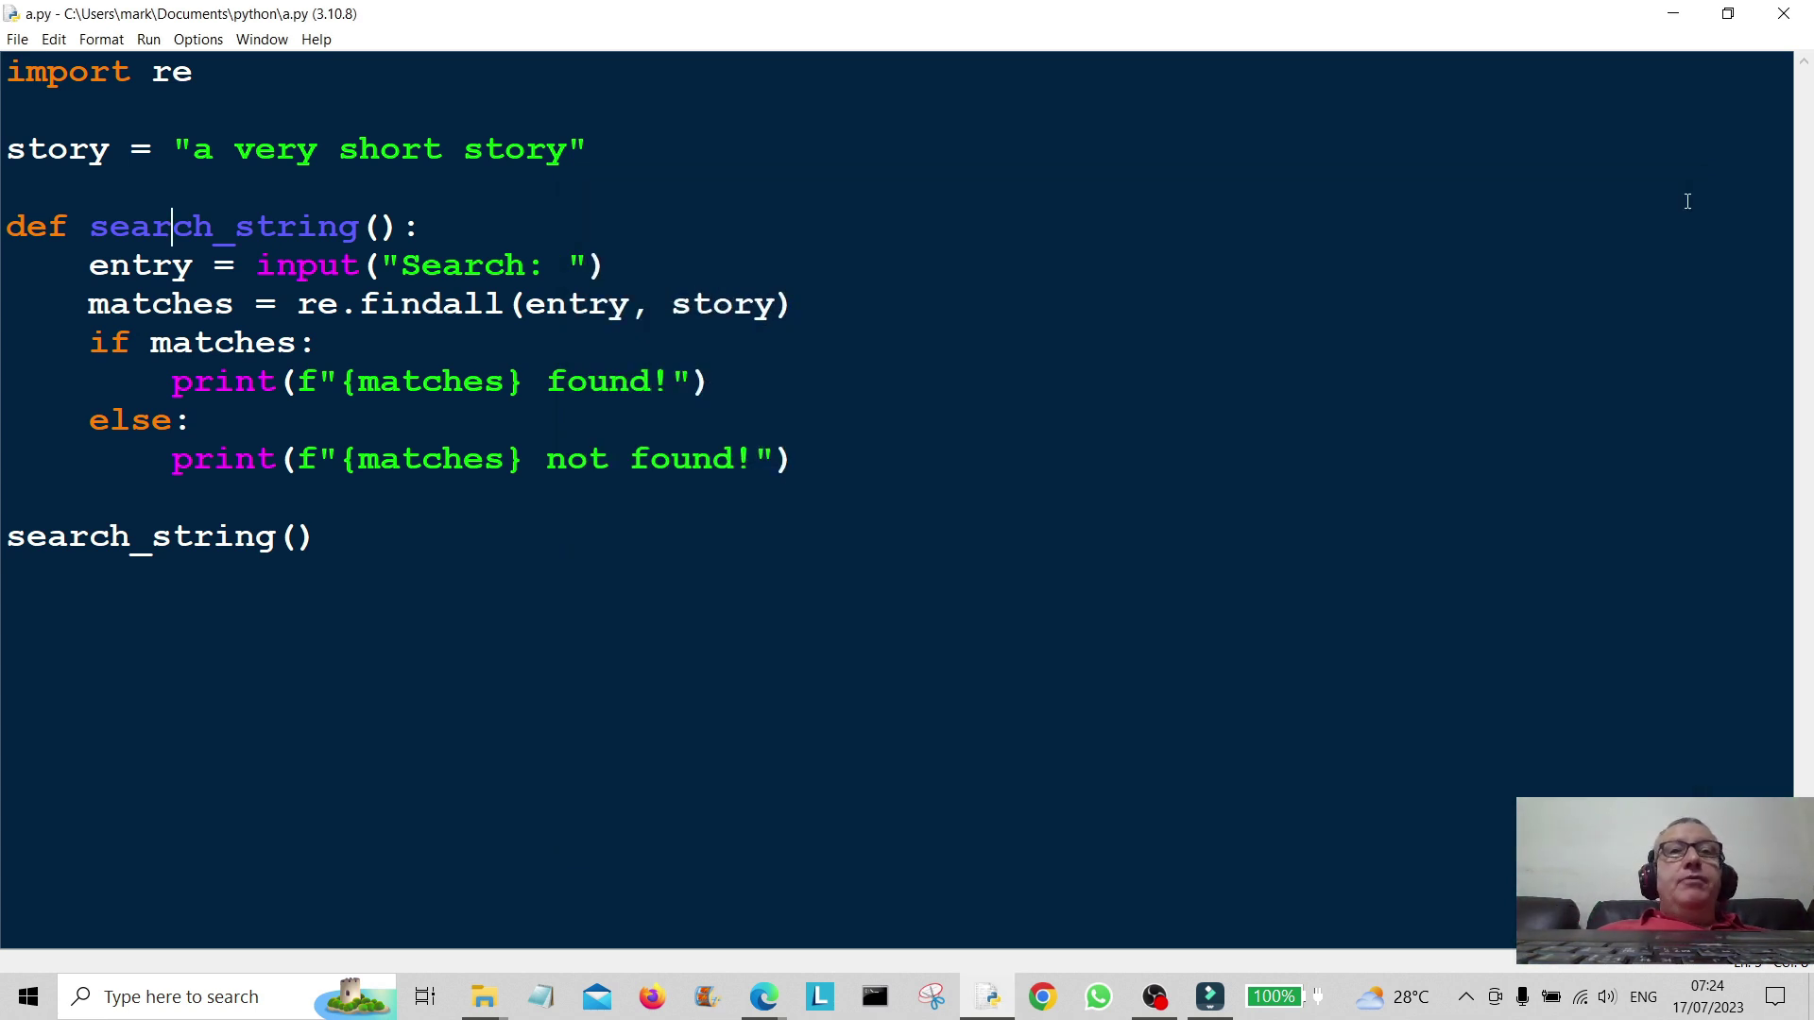